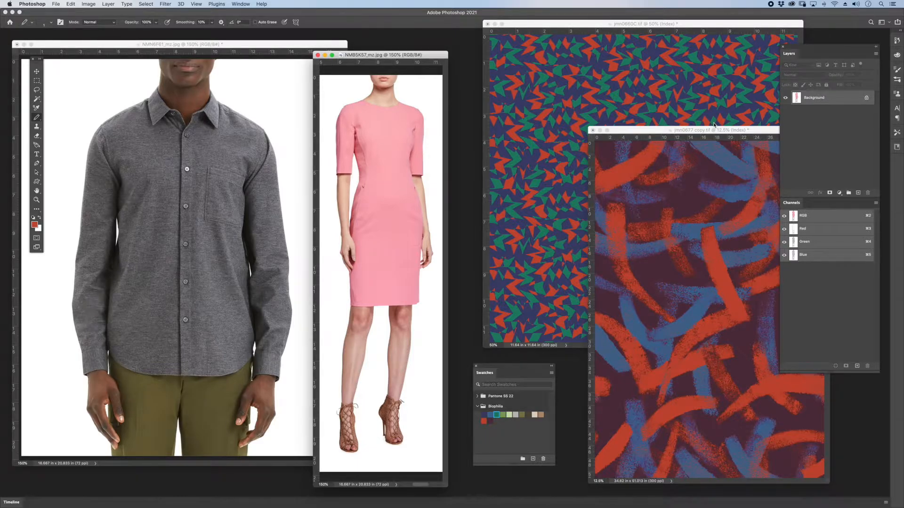
drag(359, 55, 359, 48)
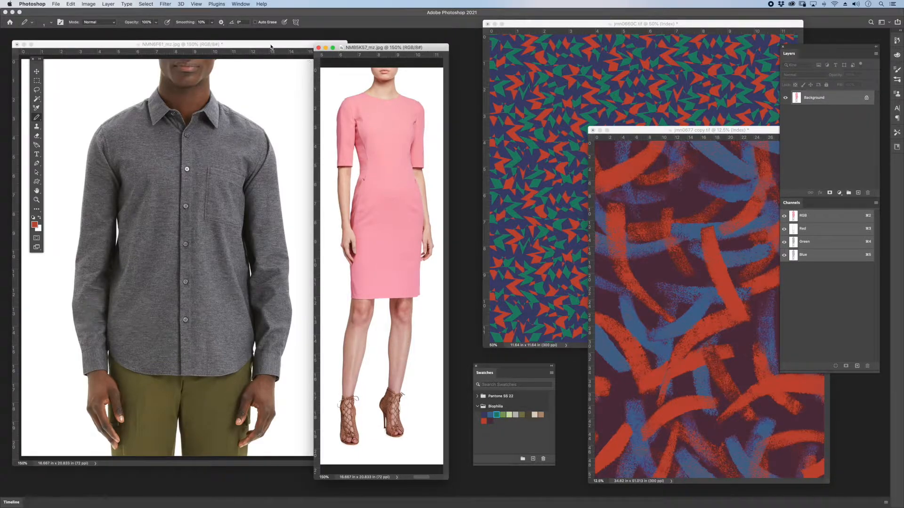
drag(389, 50, 389, 58)
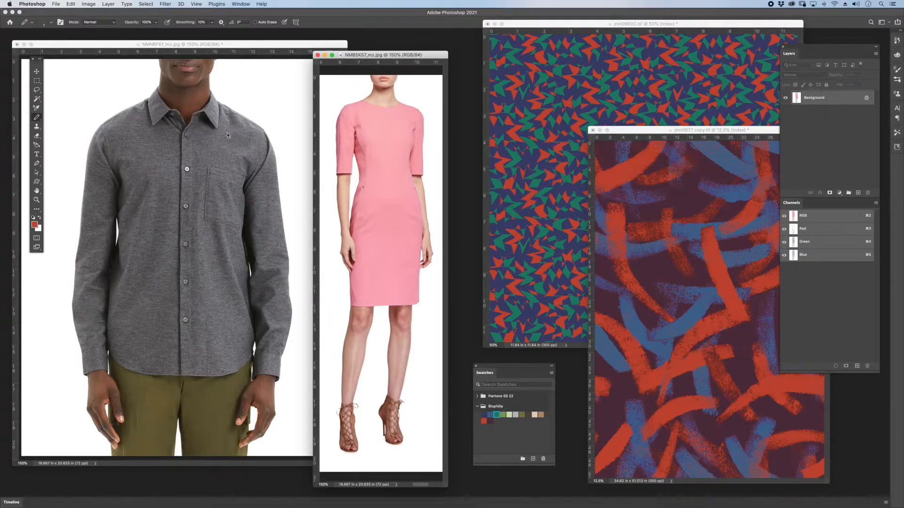
Set the shirt image's size to 6 inches wide at a resolution of 300 pixels per inch.
click(241, 45)
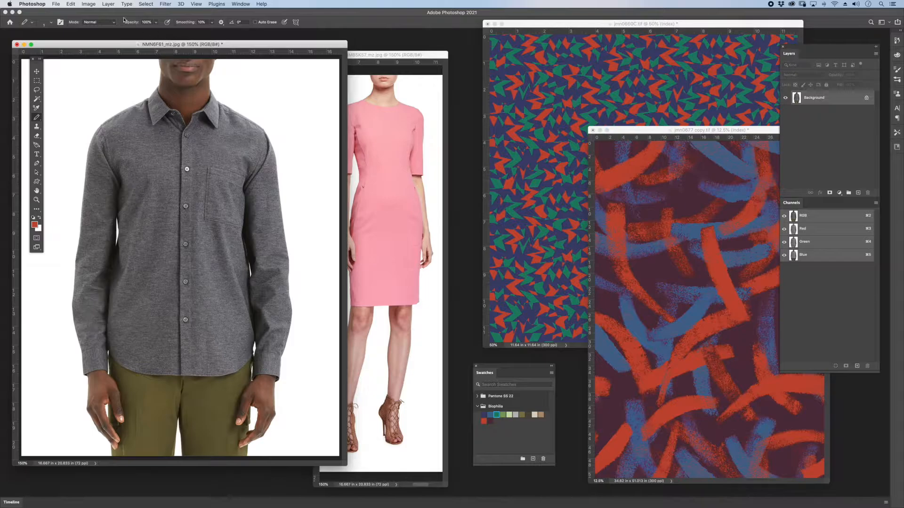
click(89, 4)
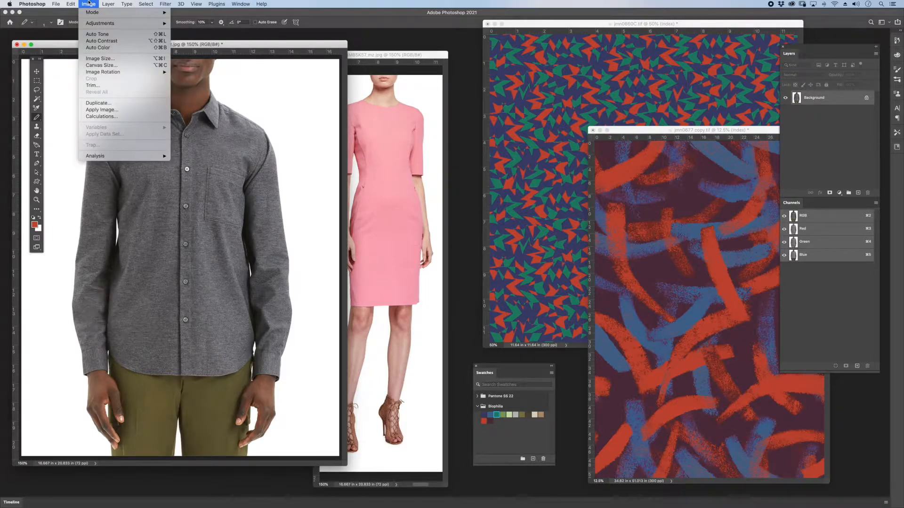
click(99, 58)
drag(548, 60, 475, 54)
text(6)
click(443, 119)
key(BackSpace)
key(BackSpace)
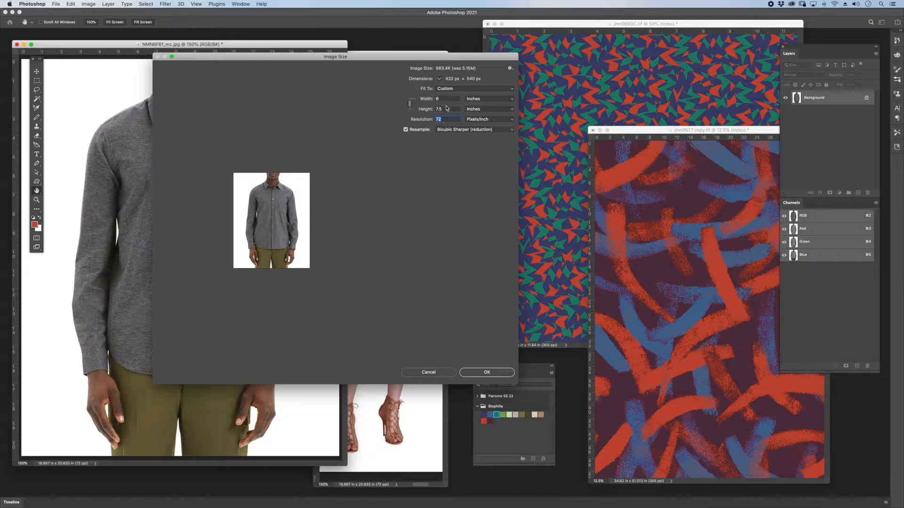
text(300)
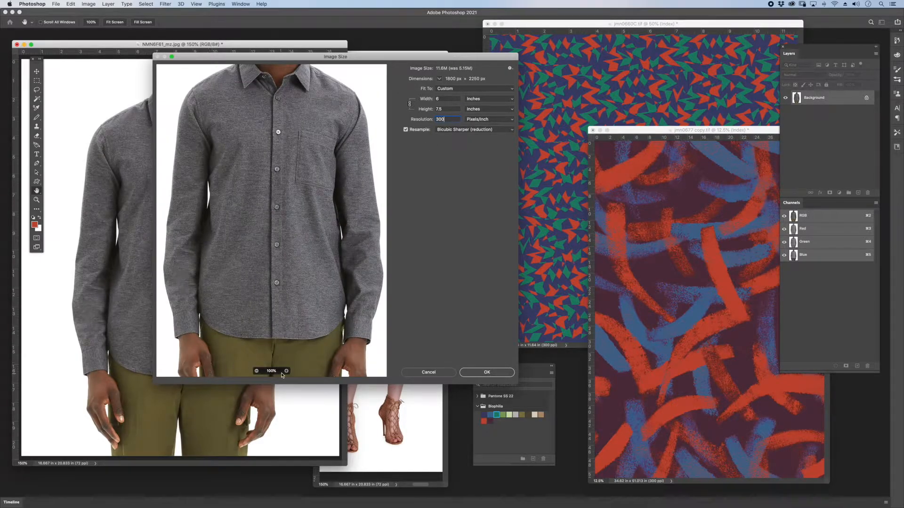
Try Bicubic Smoother (enlargement) resampling for the shirt image, return to Bicubic Sharper (reduction), and apply the resize.
drag(303, 185, 333, 101)
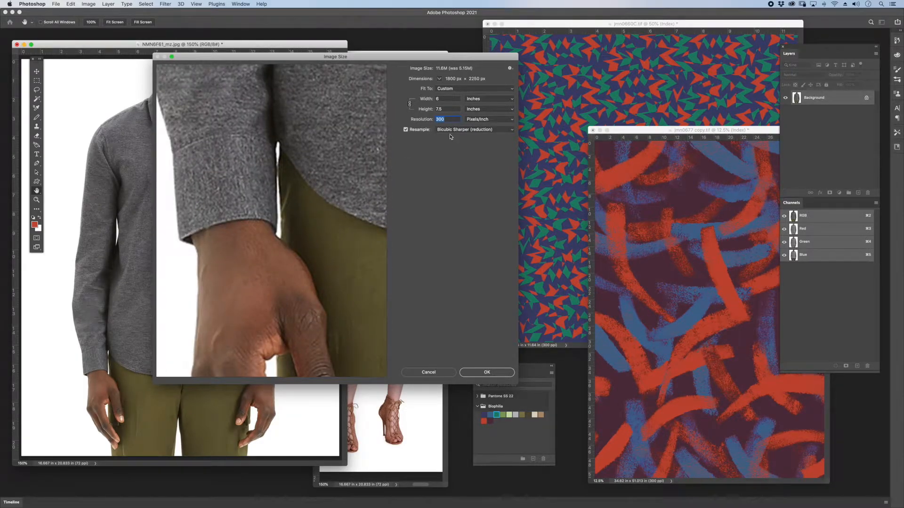
click(482, 133)
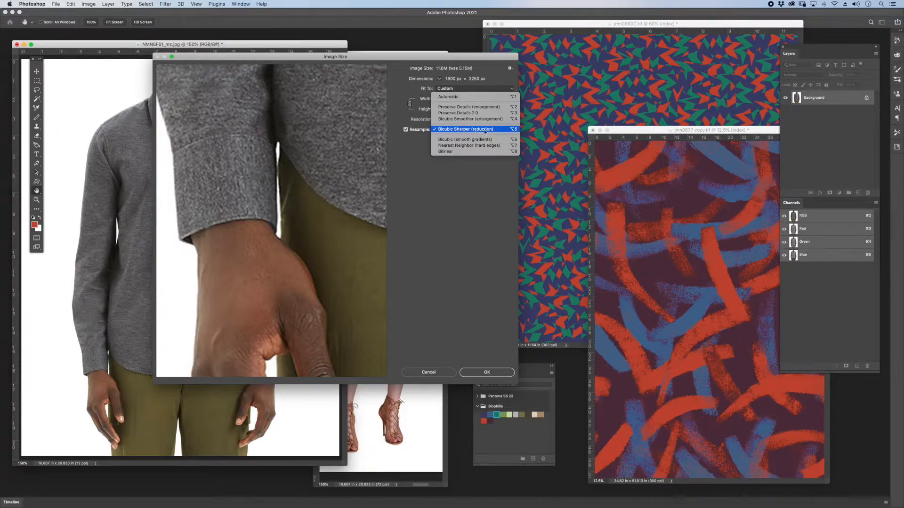
click(484, 120)
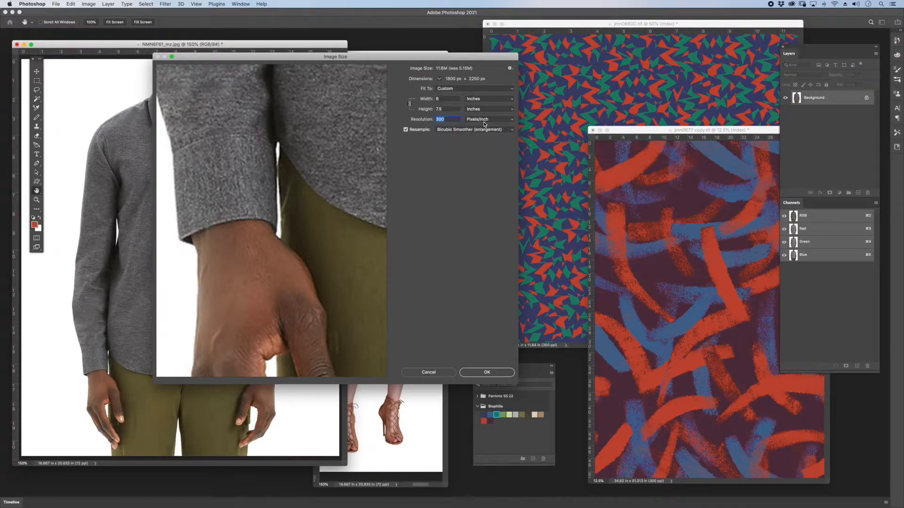
click(487, 132)
click(486, 138)
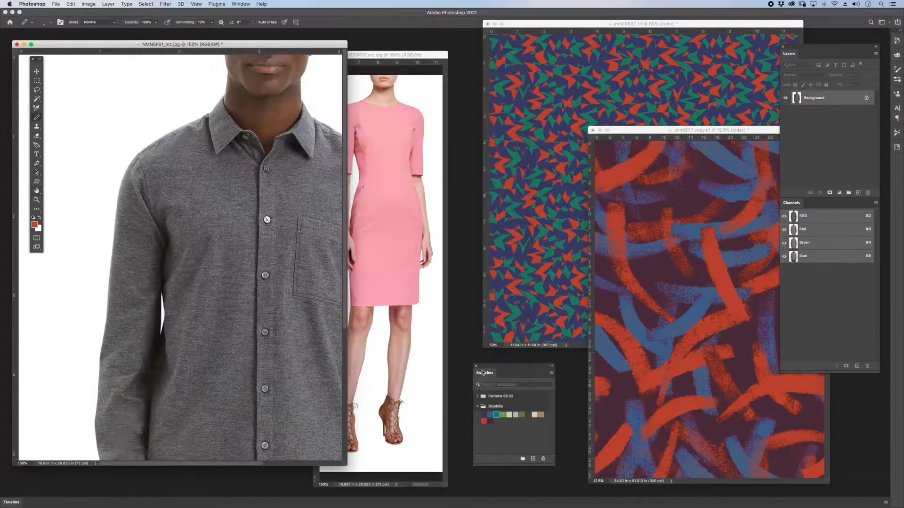
Resize the pink dress image to 7 inches wide at 300 pixels per inch.
click(377, 55)
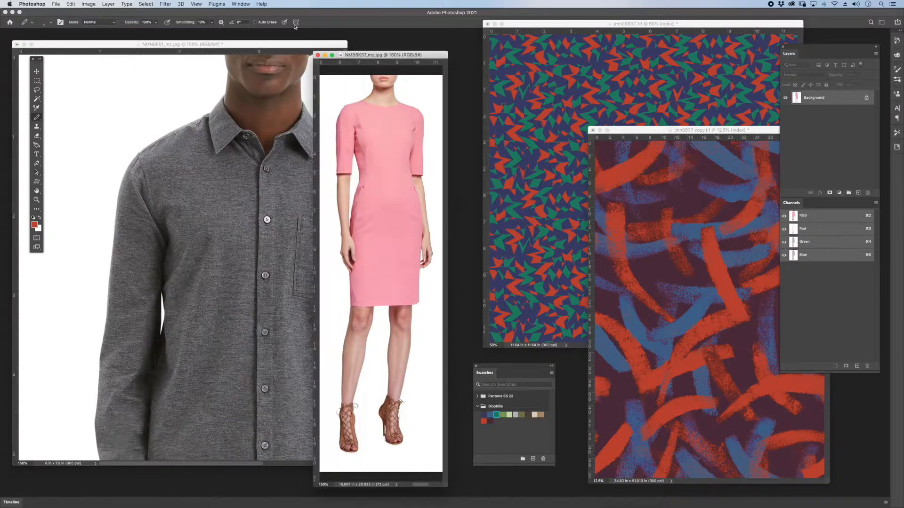
click(89, 4)
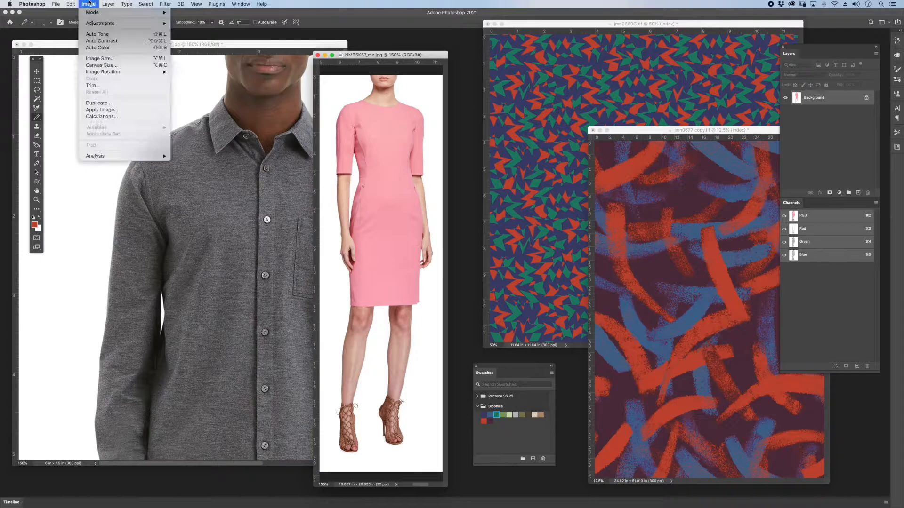
click(100, 59)
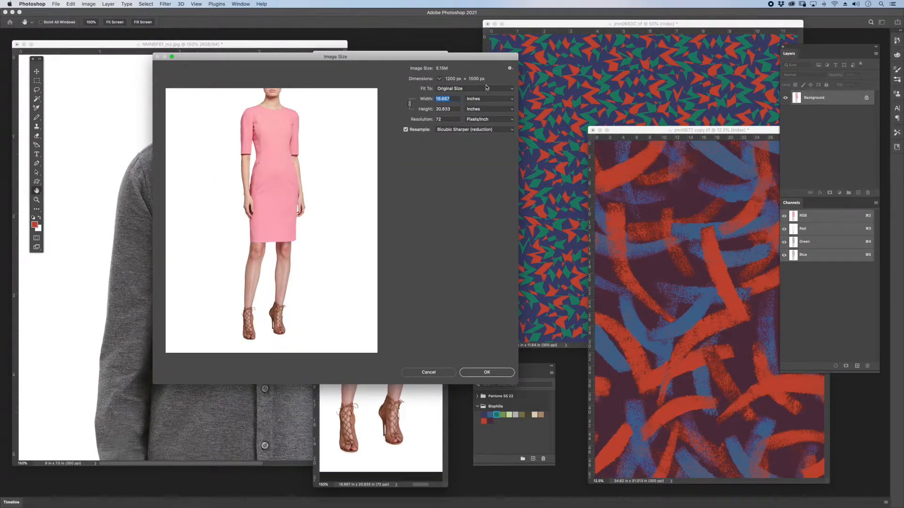
text(7)
double_click(442, 119)
text(300)
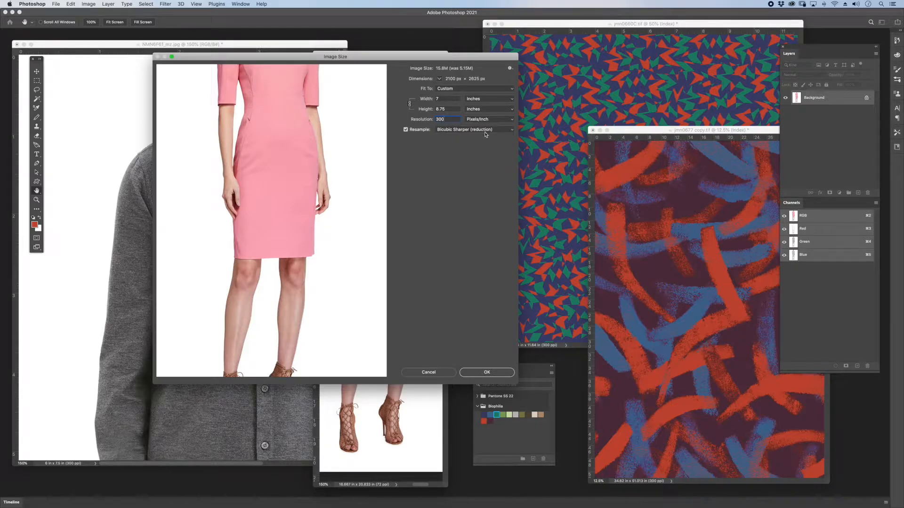
click(487, 373)
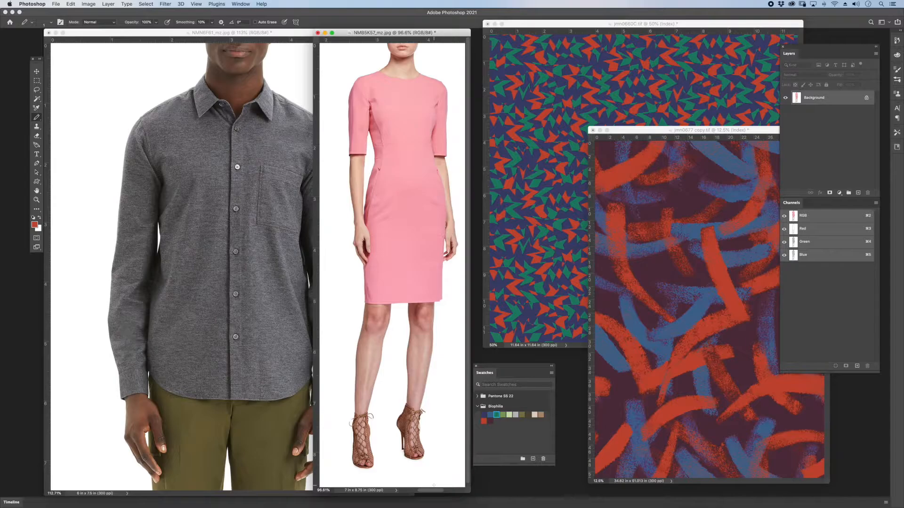
Arrange the two photo windows so the shirt image is in front, overlapping the dress image.
drag(276, 36, 239, 36)
drag(431, 35, 406, 47)
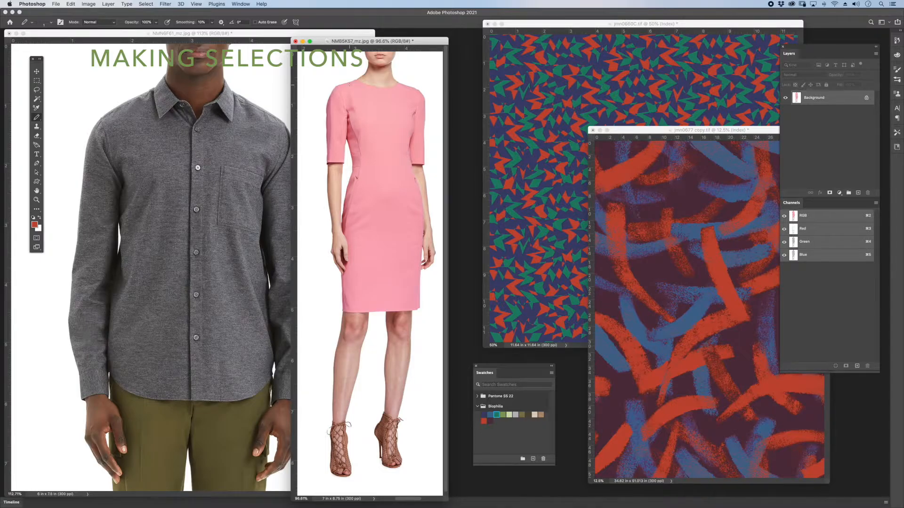
drag(278, 34, 319, 32)
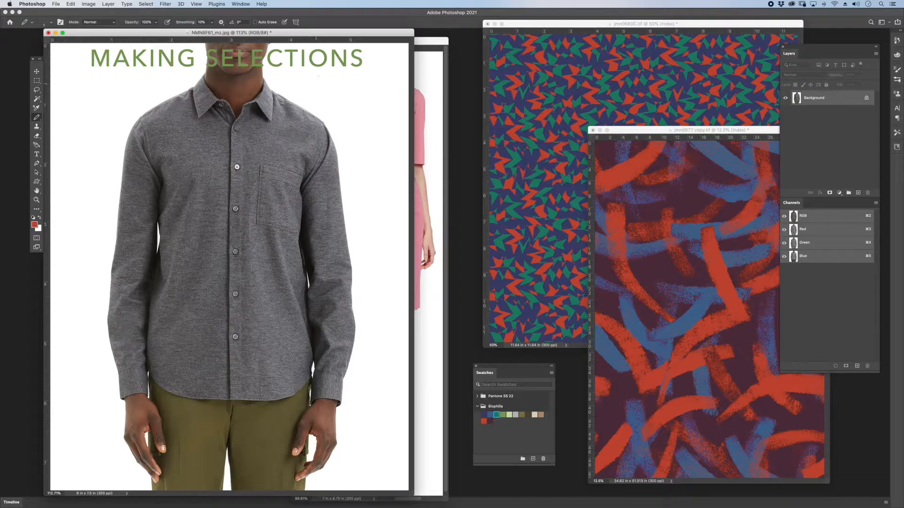
drag(341, 33, 350, 32)
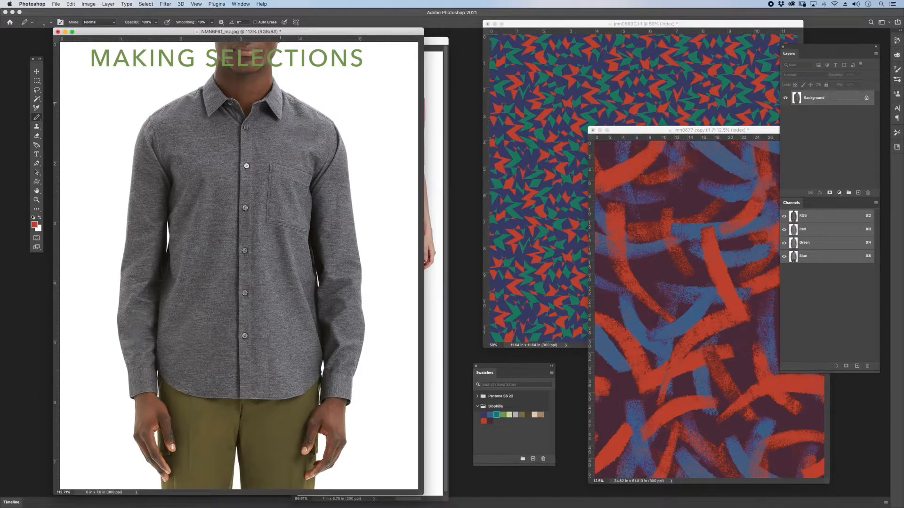
drag(409, 34, 397, 29)
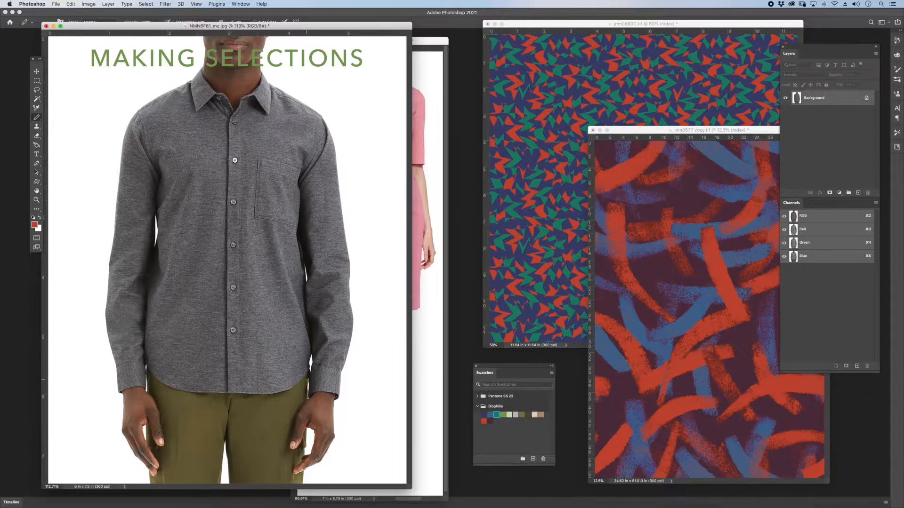
drag(432, 41, 402, 39)
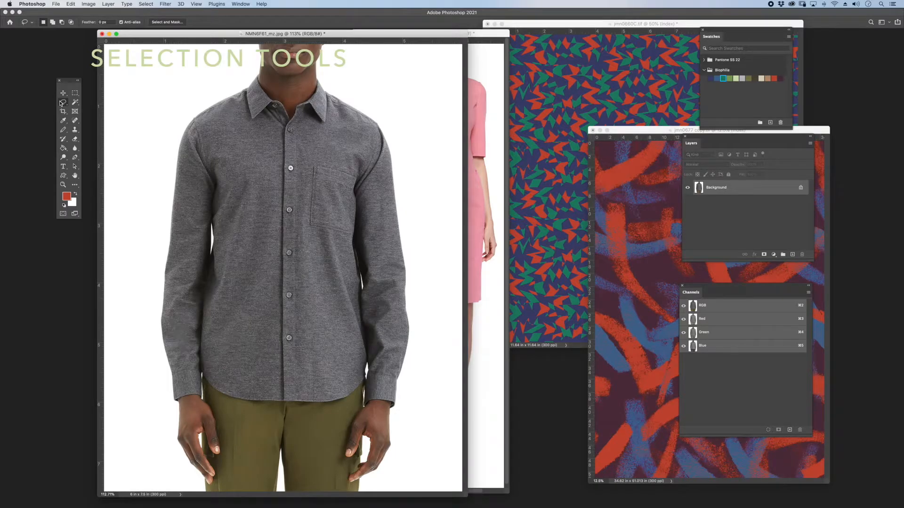
Look through the lasso tool variants and the Object Selection, Quick Selection and Magic Wand tools.
click(63, 103)
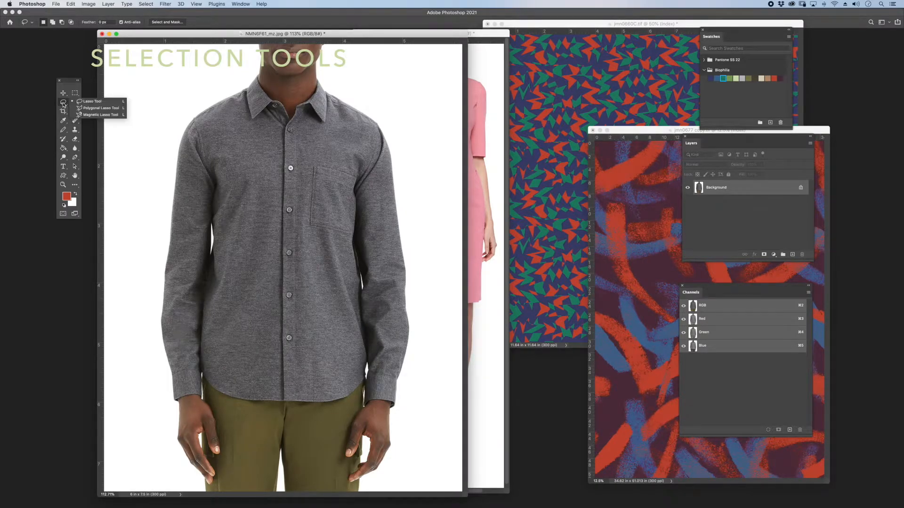
click(111, 115)
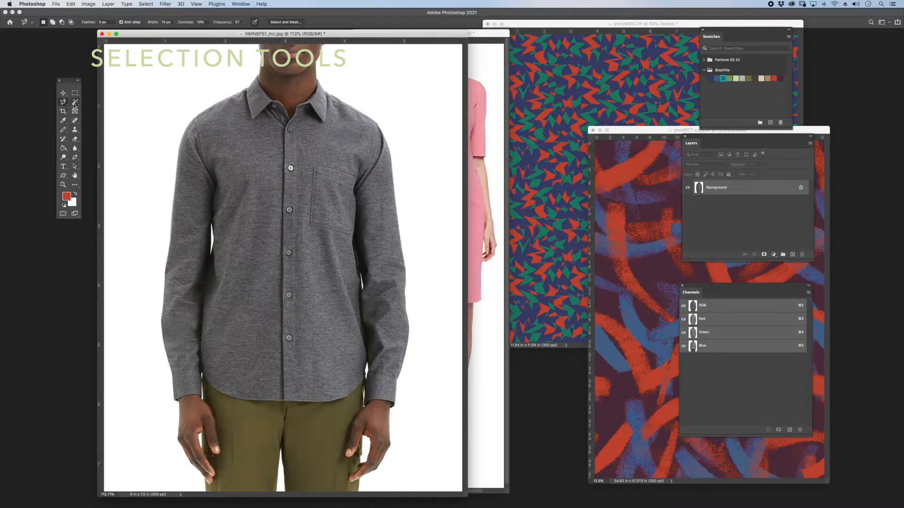
drag(75, 102, 112, 118)
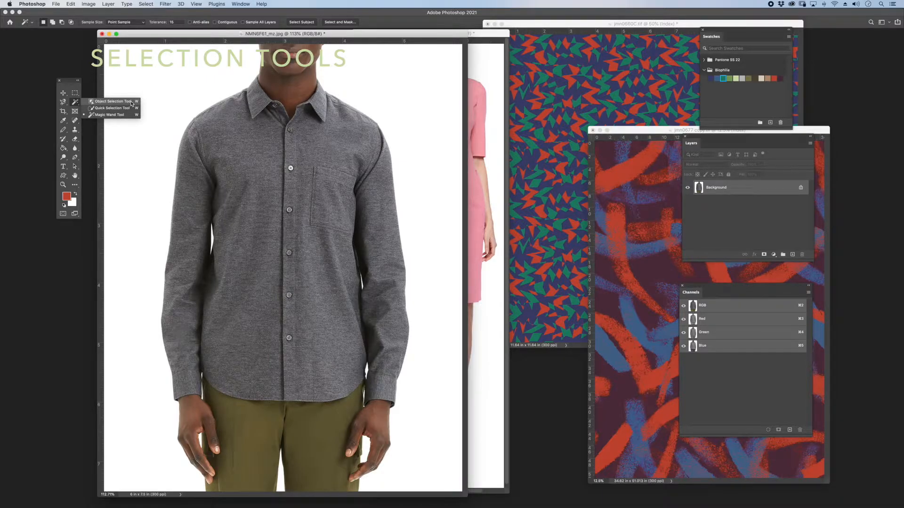
click(113, 101)
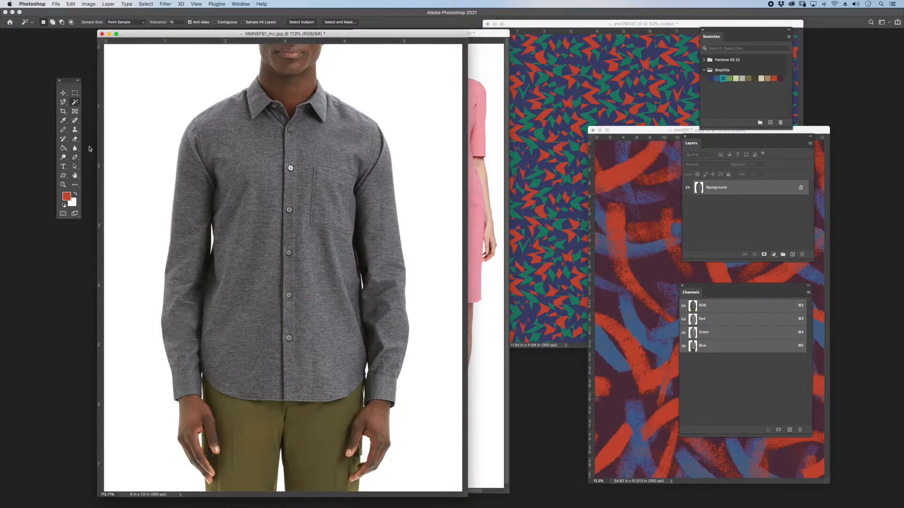
Select the grey shirt with a rectangular Object Selection around it and inspect the selection edge along the collar and shoulders.
mouse_move(75, 102)
mouse_down()
mouse_move(112, 101)
mouse_move(302, 342)
mouse_move(441, 413)
mouse_move(433, 416)
mouse_up()
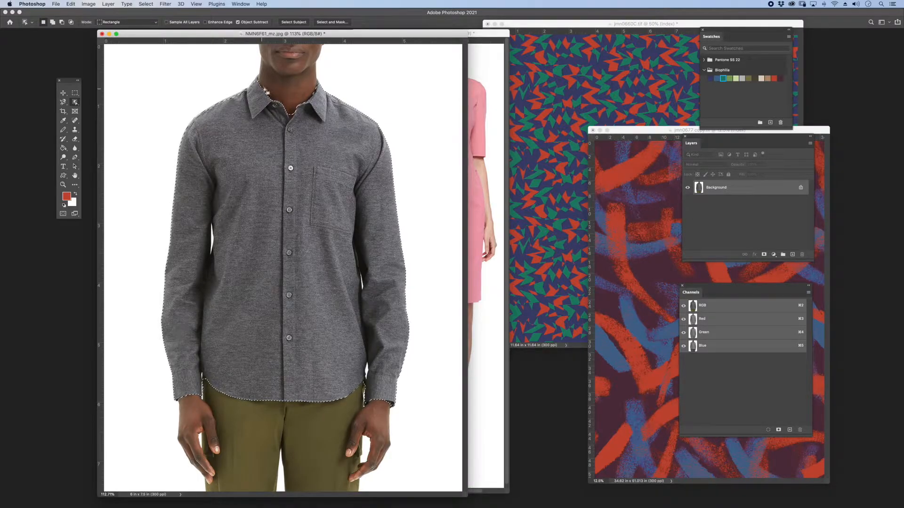
key(super+equal)
key(super+equal)
key(super+equal)
drag(279, 91, 306, 330)
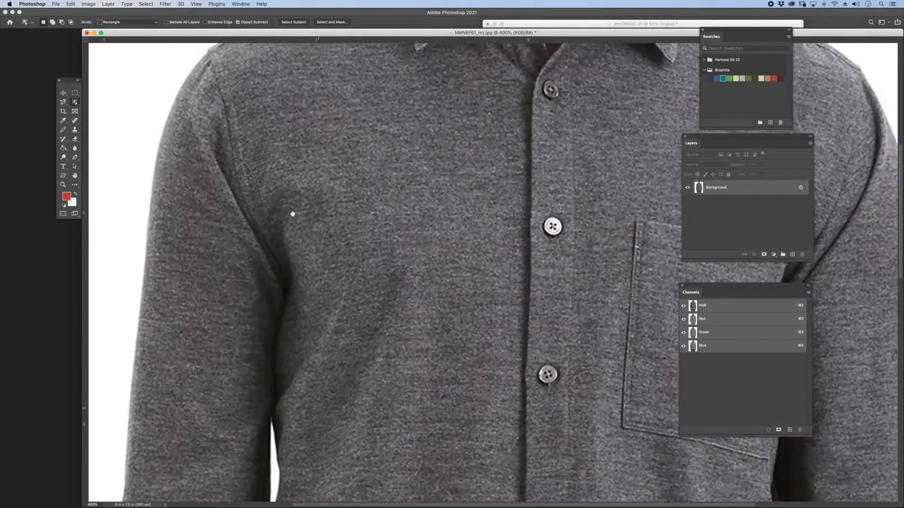
drag(333, 161, 323, 209)
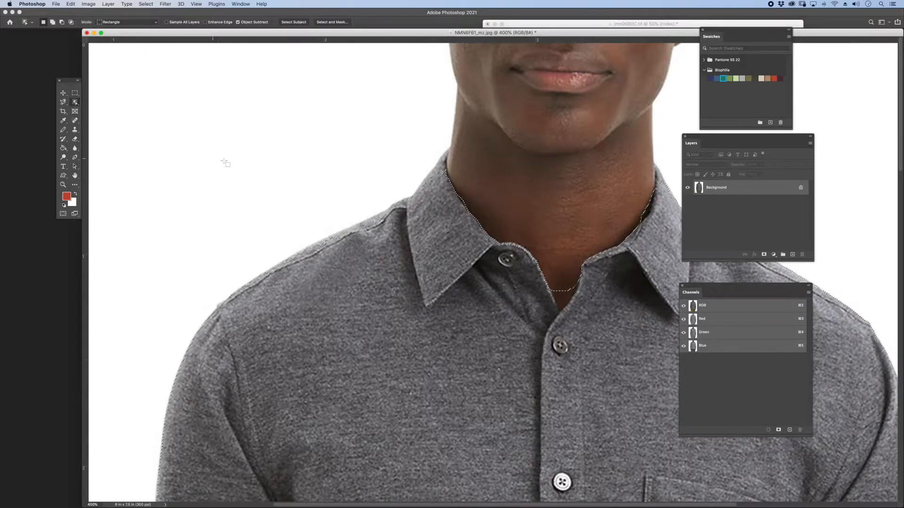
scroll(314, 159, down, 5)
scroll(315, 159, right, 4)
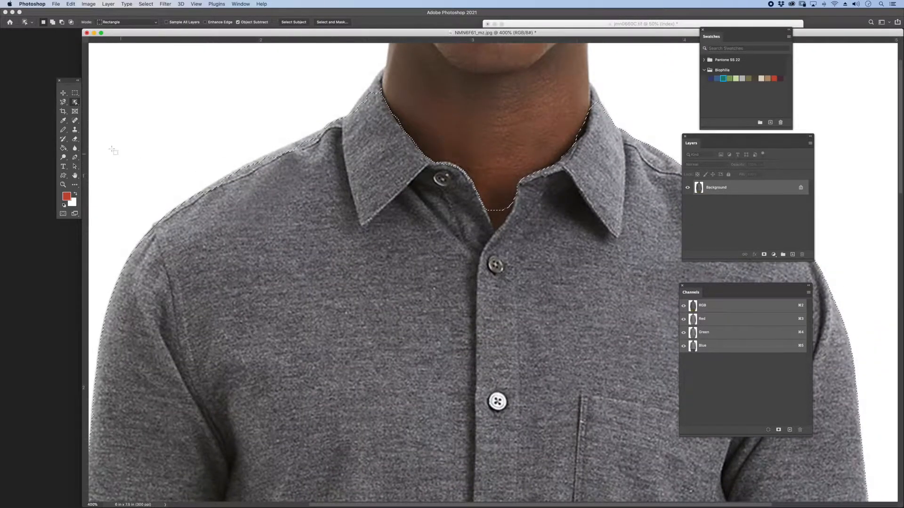
Switch to the standard freehand Lasso tool and try its add-to-selection and subtract-from-selection modes.
click(63, 102)
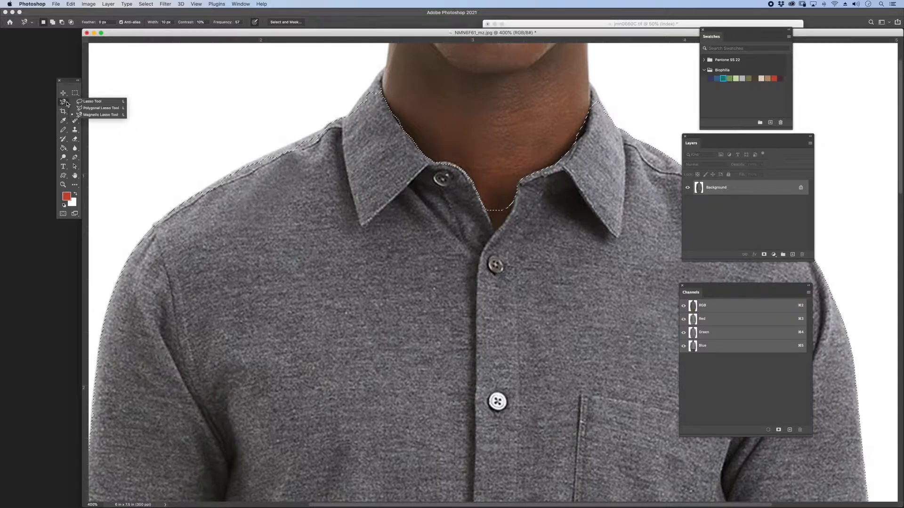
click(100, 103)
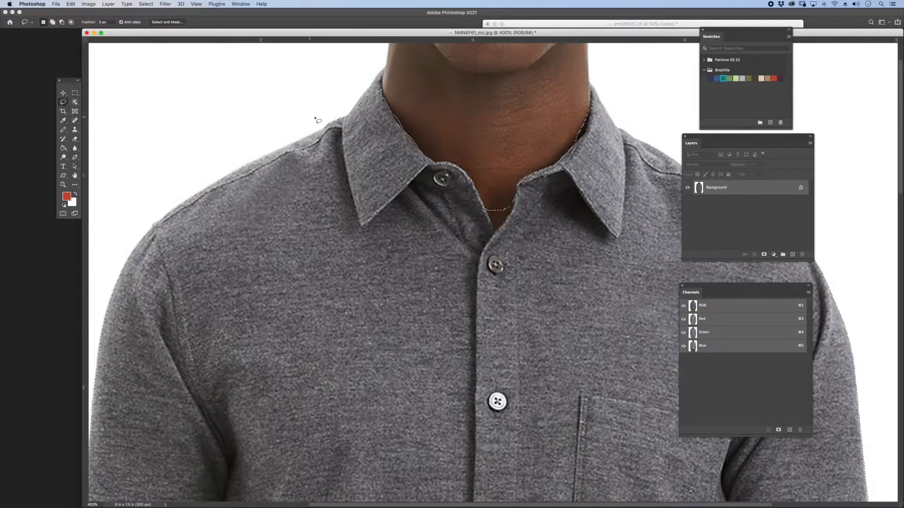
key(shift)
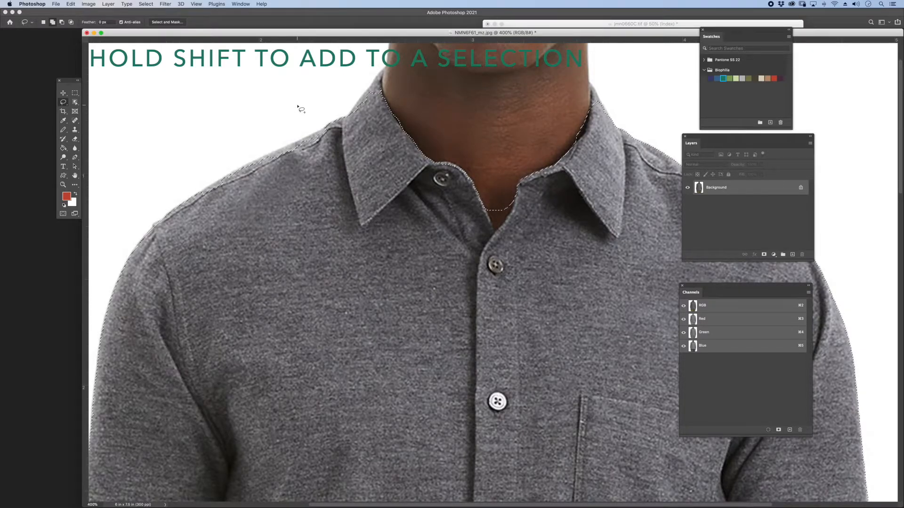
key(alt)
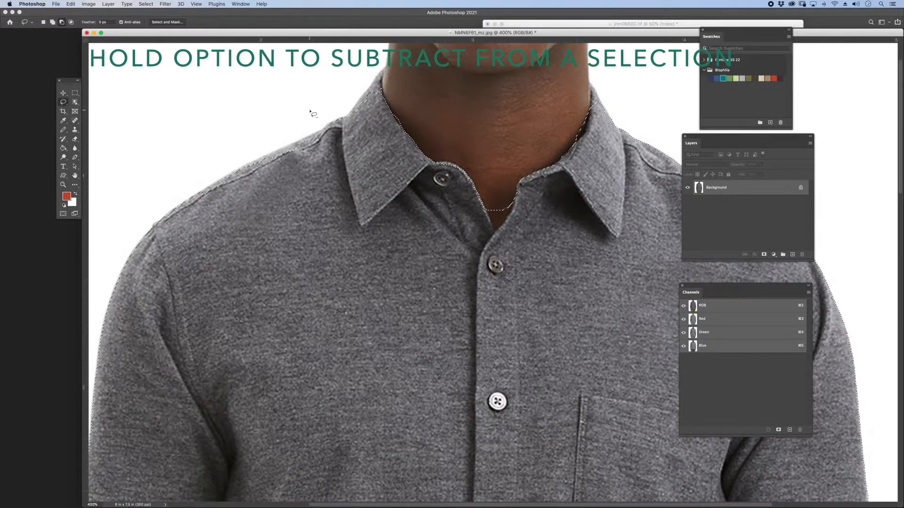
key(shift)
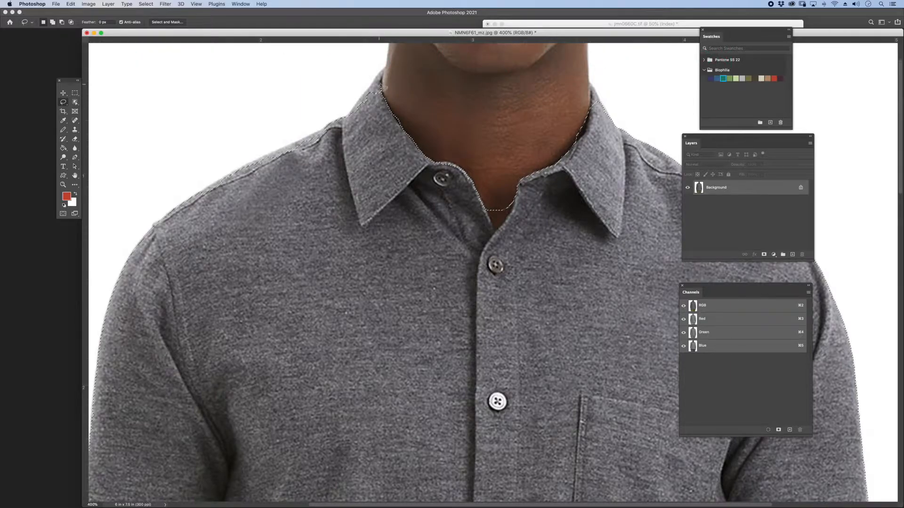
key(shift)
Subtract the sliver between the left cuff and the trousers and the gap beside the left arm from the shirt selection.
mouse_move(216, 246)
mouse_down()
mouse_move(244, 228)
mouse_move(308, 151)
mouse_move(339, 139)
mouse_up()
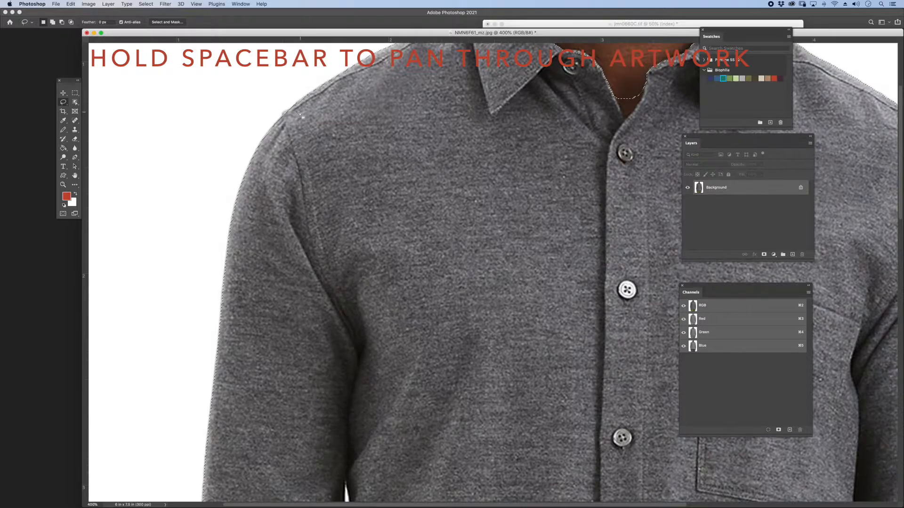
mouse_move(372, 205)
mouse_down()
mouse_move(292, 129)
mouse_move(246, 121)
mouse_move(456, 151)
mouse_move(315, 276)
mouse_move(387, 218)
mouse_move(403, 221)
mouse_up()
scroll(260, 246, down, 10)
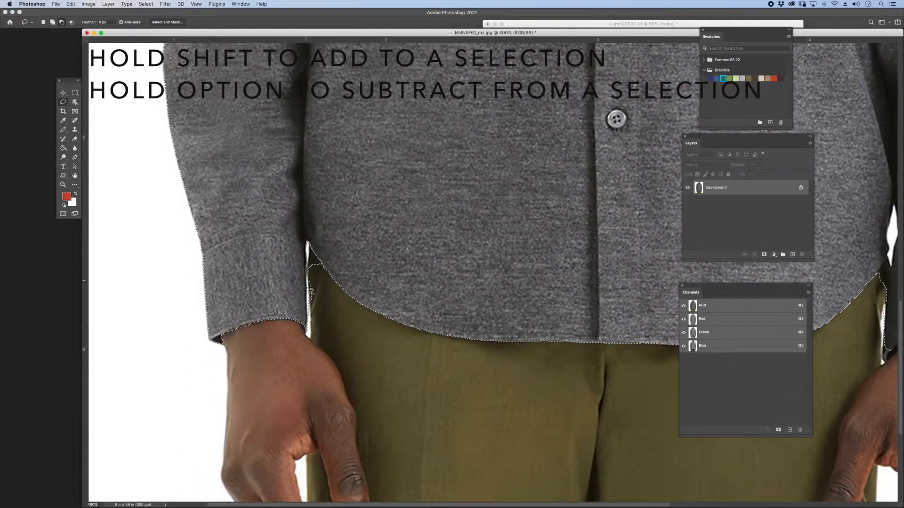
scroll(326, 204, up, 7)
scroll(282, 263, right, 1)
mouse_move(263, 289)
mouse_down()
mouse_move(273, 243)
mouse_move(266, 192)
mouse_up()
Subtract the skin in the V of the collar opening from the shirt selection.
scroll(317, 192, up, 7)
scroll(316, 192, right, 3)
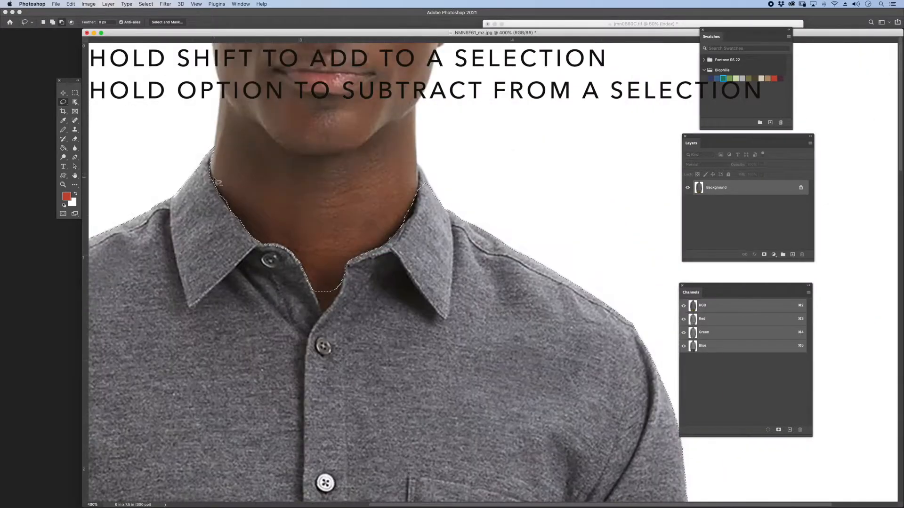
scroll(345, 295, right, 2)
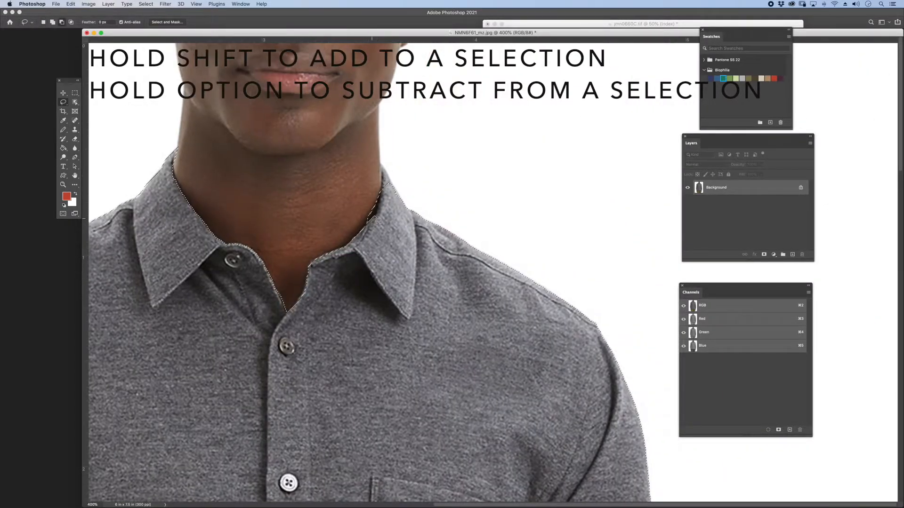
Subtract the white gaps between the right sleeve and the torso from the shirt selection.
scroll(413, 112, down, 4)
scroll(413, 112, down, 3)
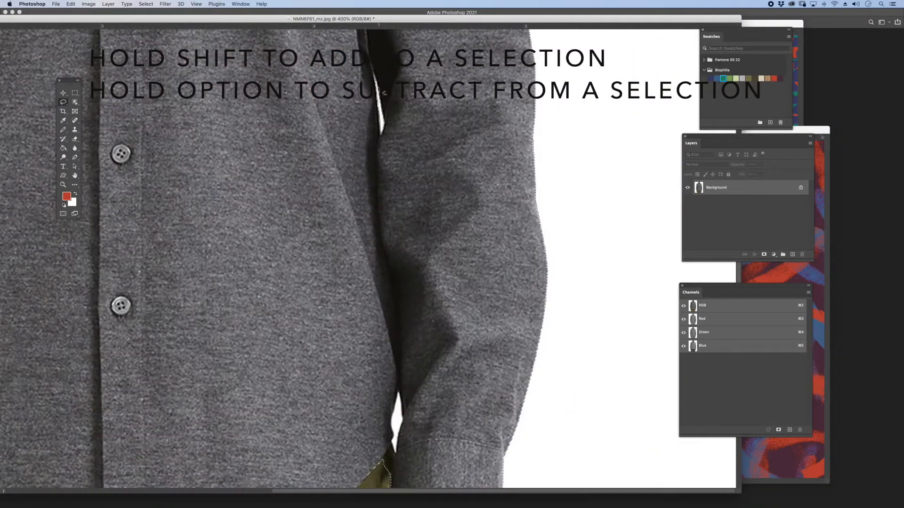
scroll(401, 137, down, 8)
mouse_move(400, 136)
mouse_down()
mouse_move(389, 236)
mouse_move(404, 150)
mouse_move(408, 286)
mouse_move(392, 289)
mouse_move(411, 272)
mouse_move(465, 269)
mouse_move(487, 273)
mouse_move(492, 300)
mouse_up()
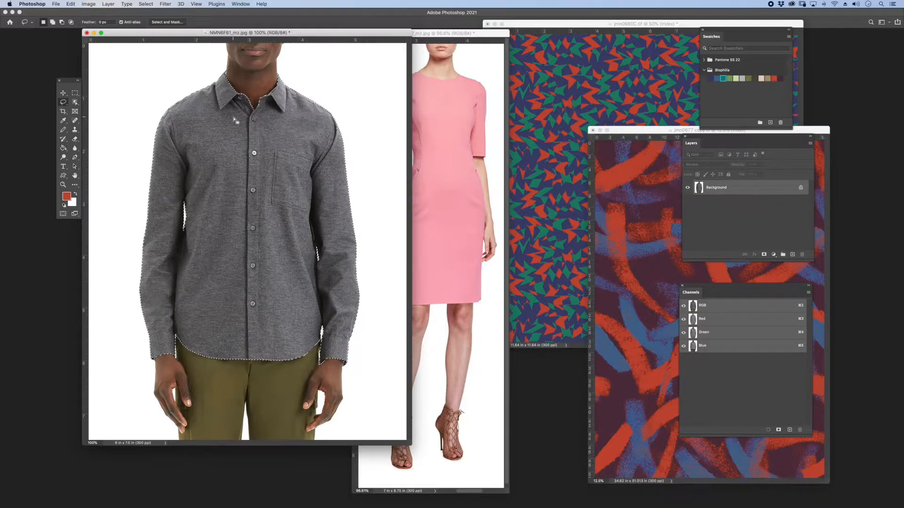
Save the shirt selection as a new channel named silhouette.
click(150, 4)
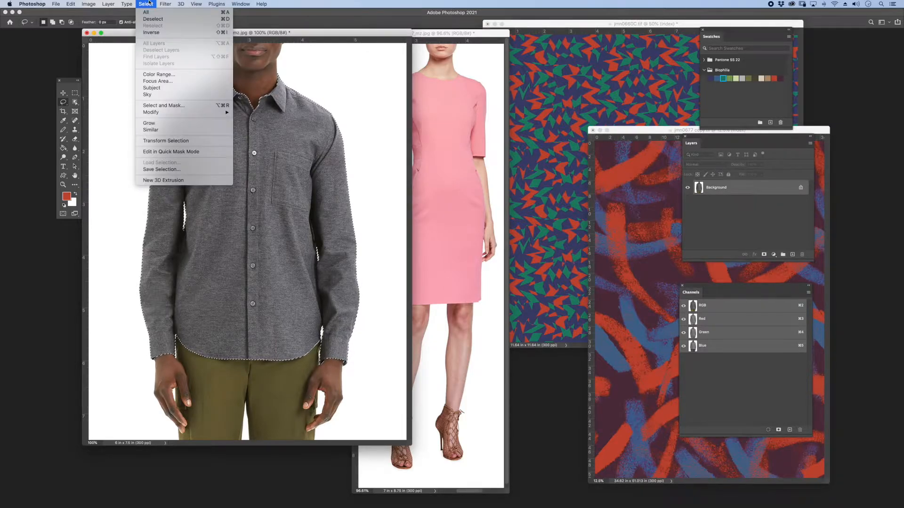
click(182, 170)
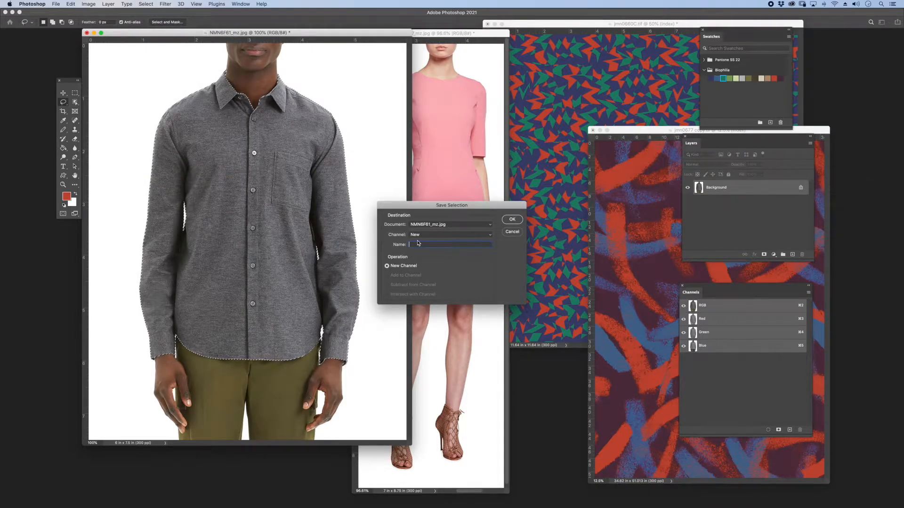
text(silhouette)
key(Return)
Deselect everything and reload the shirt selection from the silhouette channel, keeping the channel list clear of the shirt.
drag(696, 292, 389, 103)
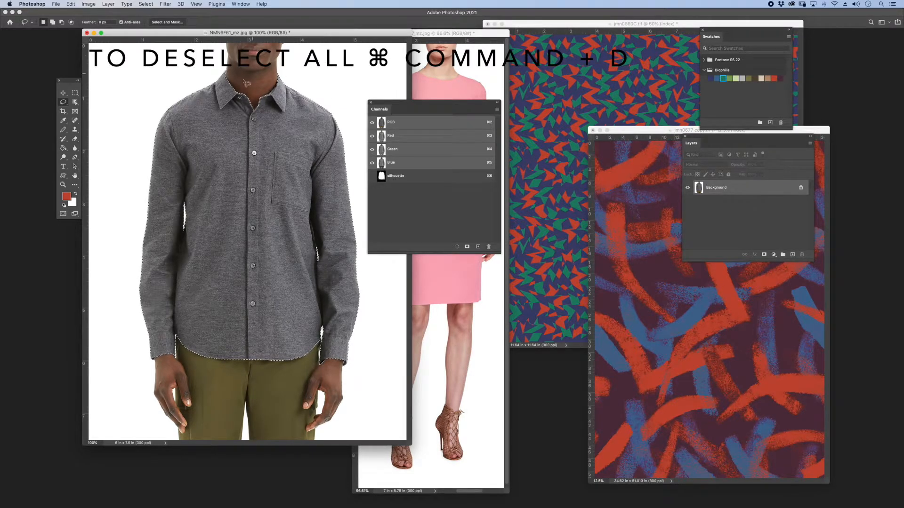
key(super+d)
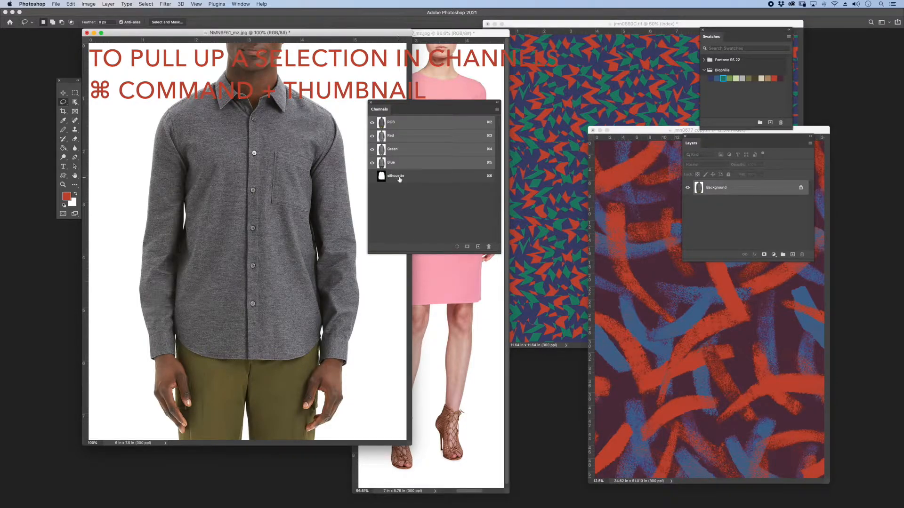
super+click(381, 176)
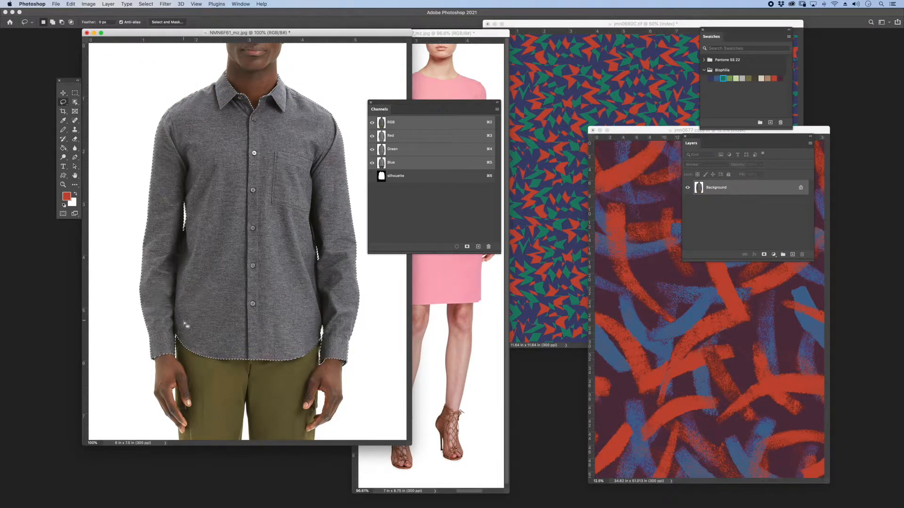
drag(409, 105, 524, 123)
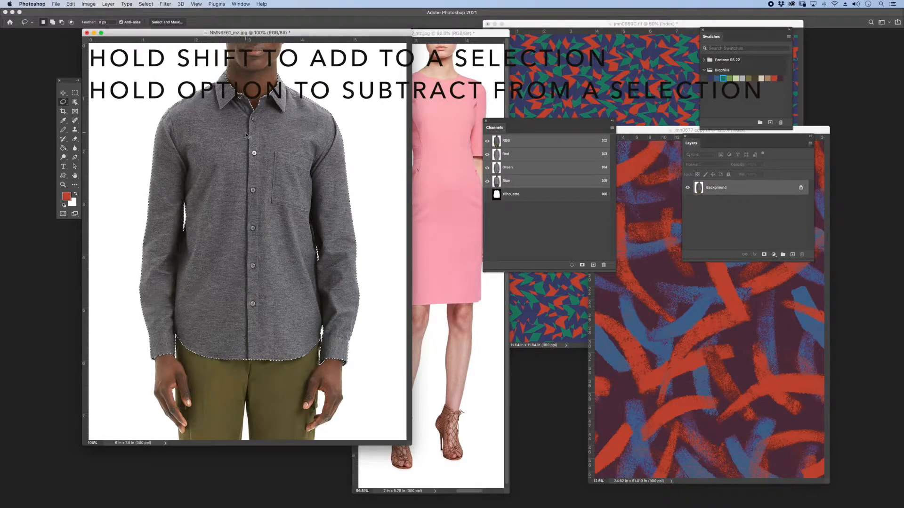
Subtract the collar, left shoulder and upper chest from the selection with the Lasso, following the left armhole seam.
key(super+minus)
key(super+minus)
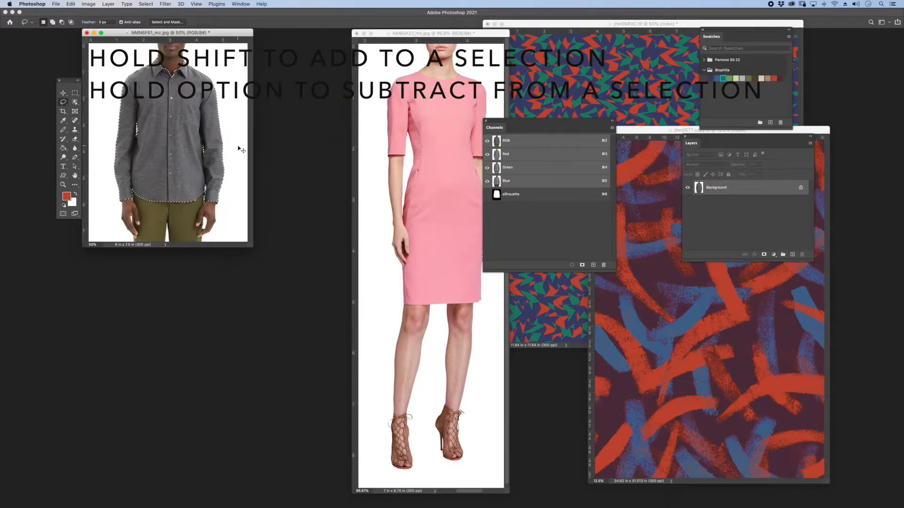
key(super+equal)
key(super+equal)
key(super+equal)
key(super+equal)
scroll(270, 137, up, 10)
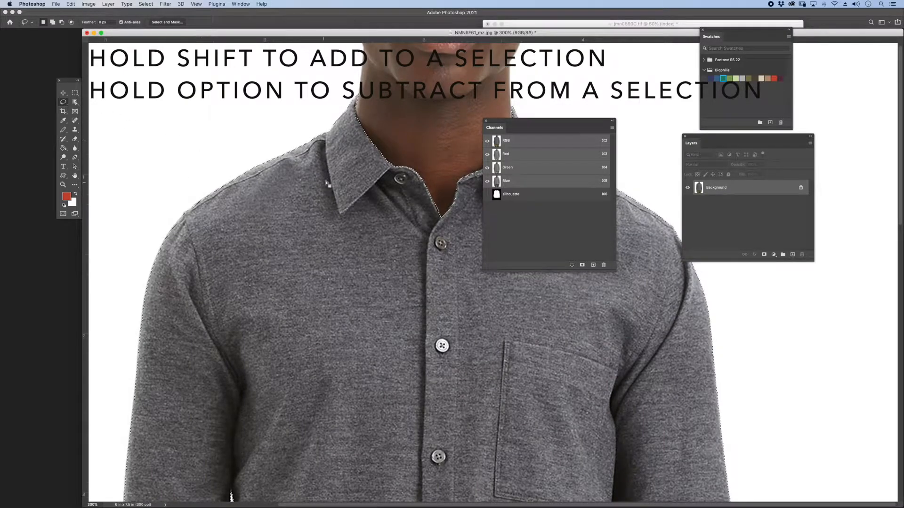
mouse_move(376, 106)
mouse_down()
mouse_move(336, 81)
mouse_move(210, 150)
mouse_move(187, 190)
mouse_up()
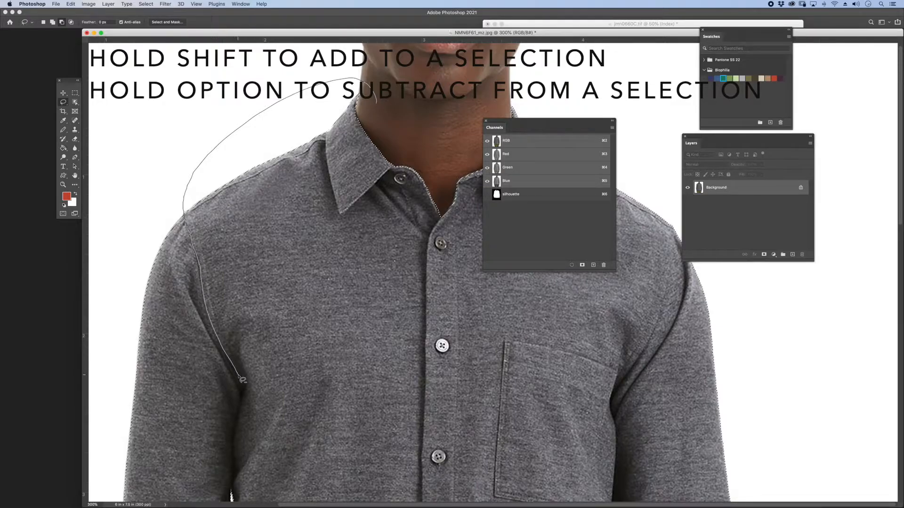
mouse_move(241, 386)
mouse_down()
mouse_move(241, 409)
mouse_move(504, 343)
mouse_move(376, 101)
mouse_up()
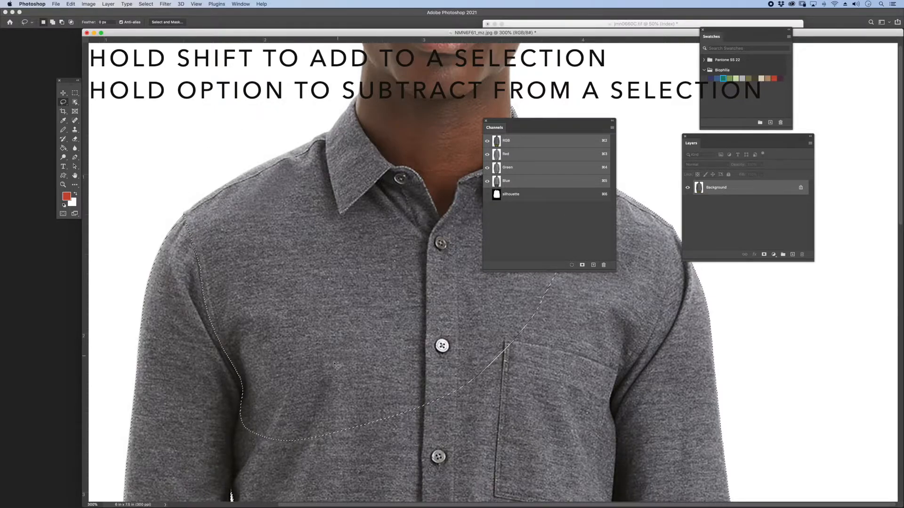
Subtract the rest of the torso and the opposite sleeve along the inner arm edge, leaving only the left sleeve selected.
drag(312, 386, 311, 112)
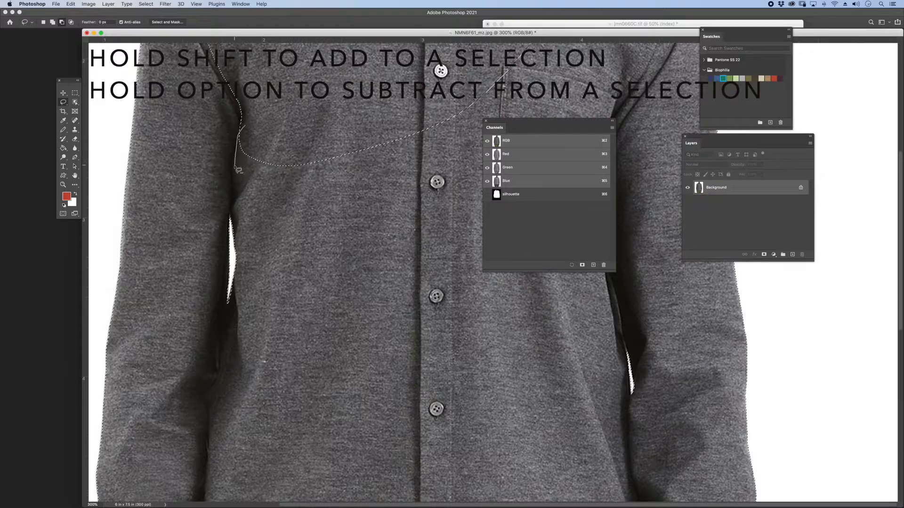
mouse_move(232, 199)
mouse_down()
mouse_move(236, 254)
mouse_move(284, 75)
mouse_move(228, 101)
mouse_move(208, 254)
mouse_move(205, 409)
mouse_move(377, 502)
mouse_up()
scroll(284, 72, down, 5)
key(super+1)
mouse_move(346, 32)
mouse_down()
mouse_move(379, 39)
mouse_move(391, 57)
mouse_up()
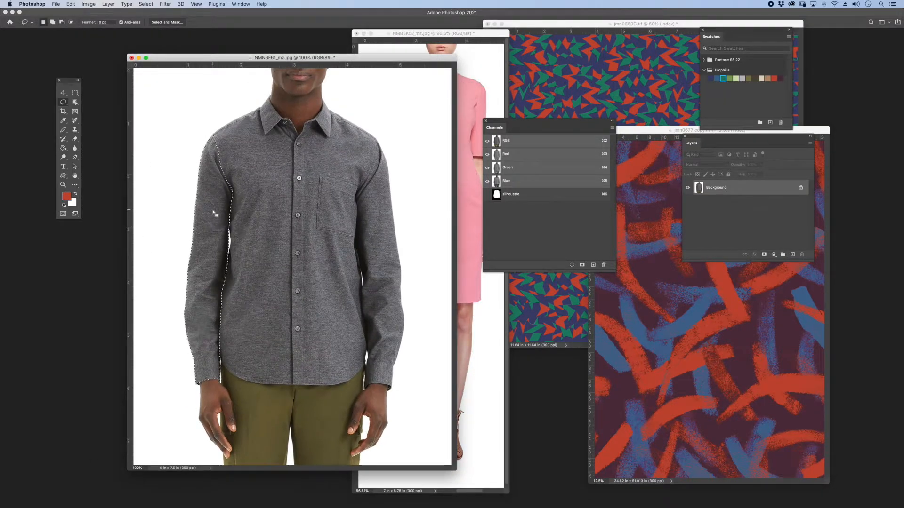
Save the sleeve selection as a new channel named Left Sleeve.
click(144, 4)
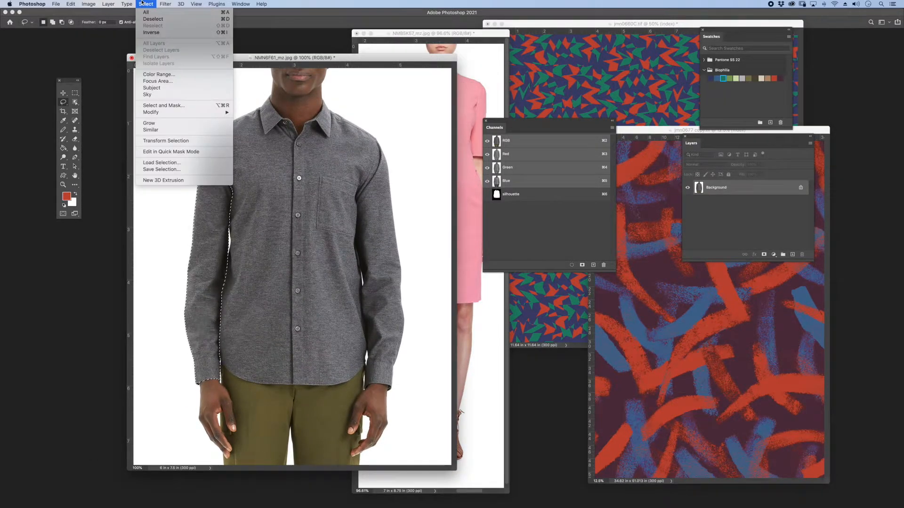
click(171, 170)
text(Left Sleeve)
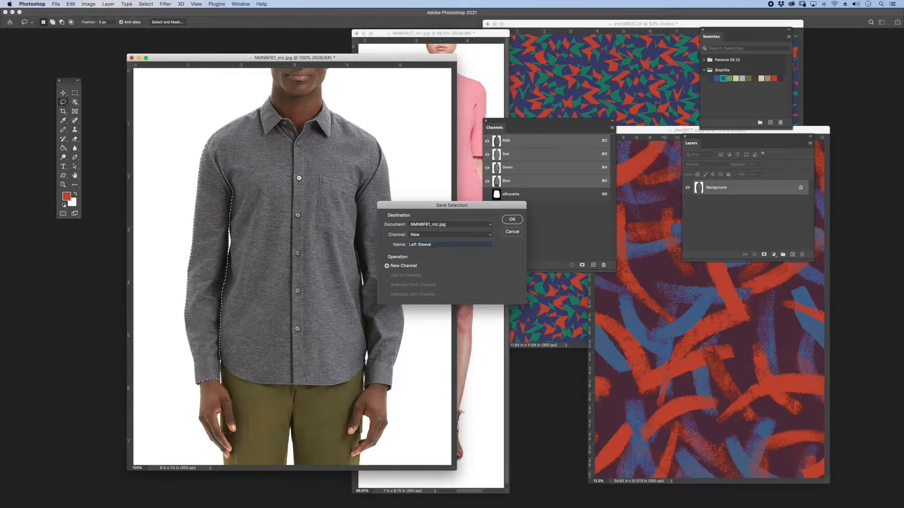
key(Return)
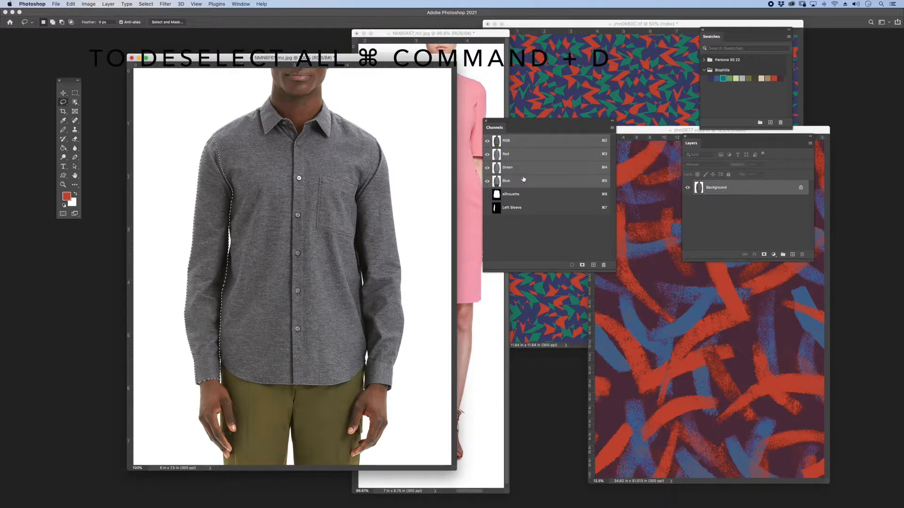
Load the silhouette channel as a selection and subtract the Left Sleeve channel from it.
drag(525, 121, 459, 167)
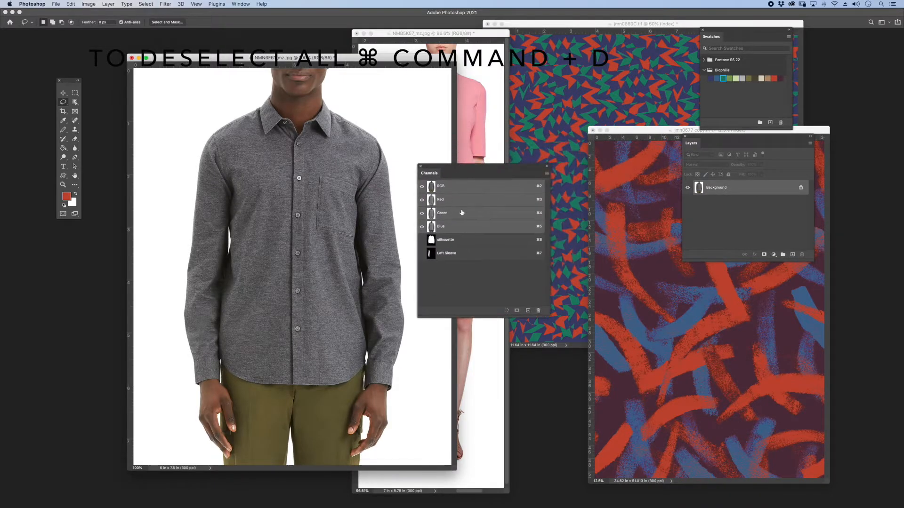
super+click(432, 241)
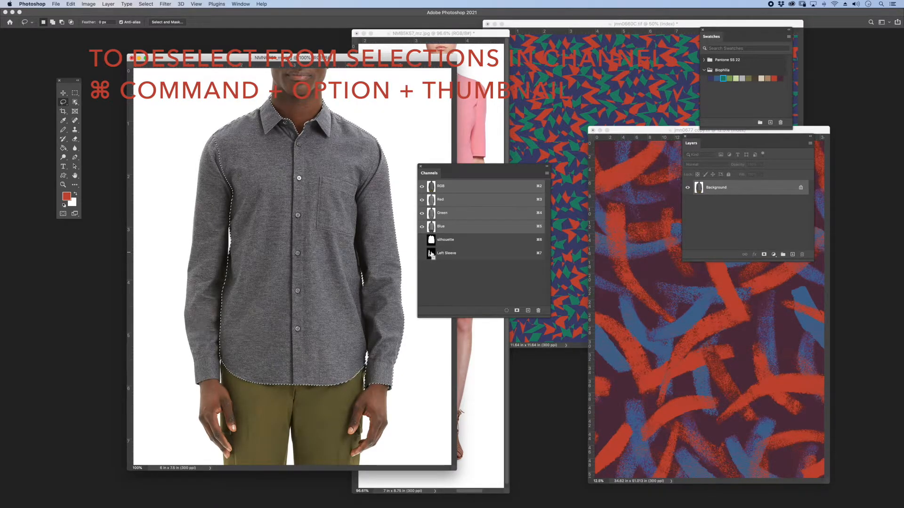
alt+super+click(430, 254)
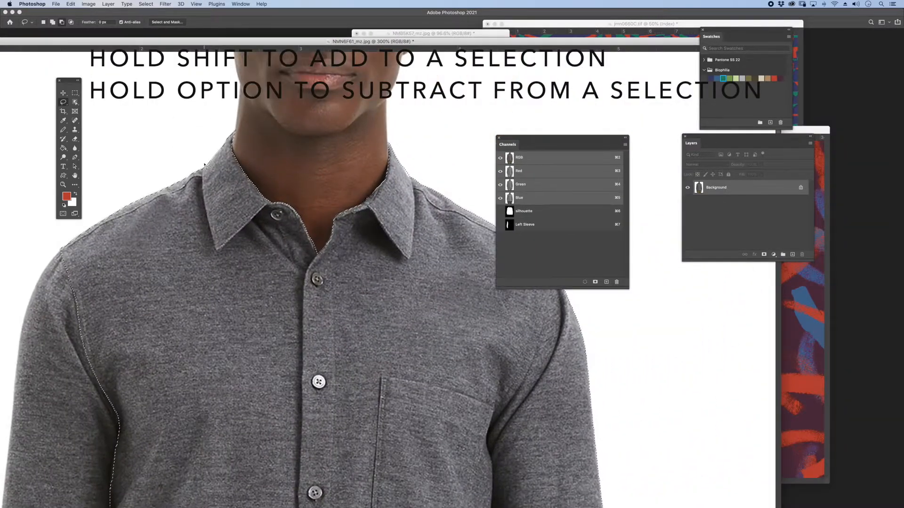
Subtract the left collar flap from the selection by outlining its edges with the Lasso.
drag(205, 164, 205, 179)
drag(266, 207, 207, 158)
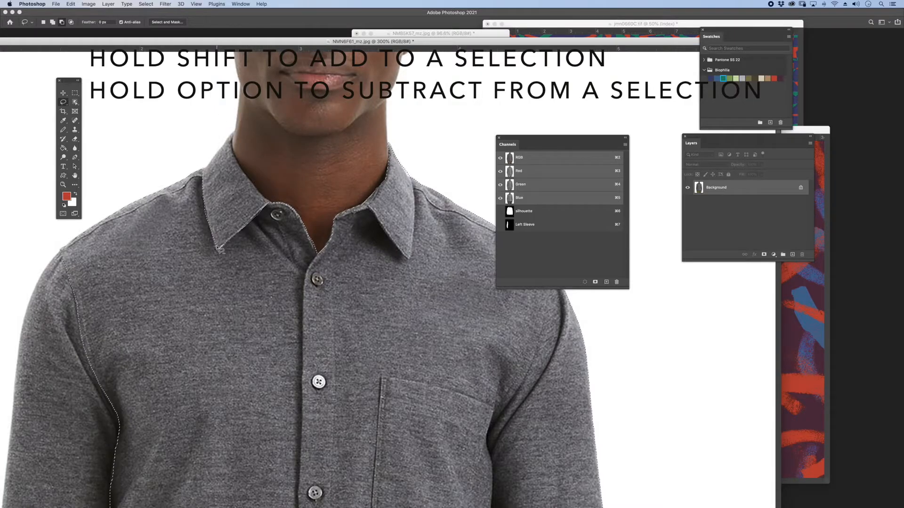
scroll(324, 247, down, 5)
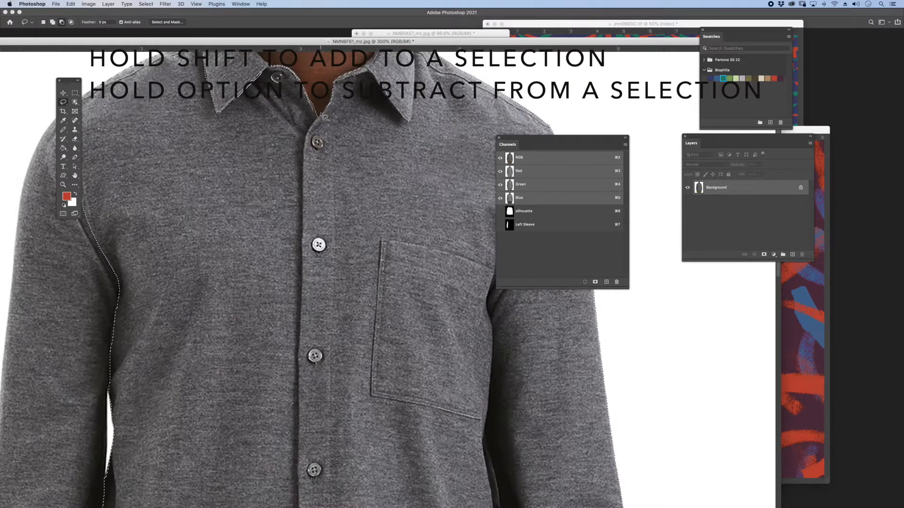
Subtract the button placket, the right front and the right sleeve along the placket edge, leaving only the left front panel selected.
mouse_move(303, 243)
mouse_down()
mouse_move(391, 354)
mouse_move(325, 111)
mouse_move(304, 94)
mouse_up()
scroll(380, 285, down, 8)
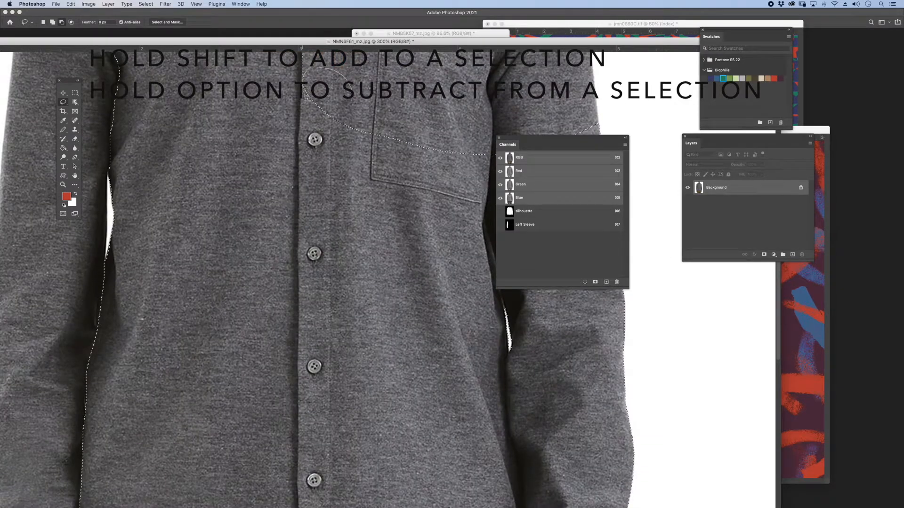
mouse_move(299, 185)
mouse_down()
mouse_move(300, 311)
mouse_move(360, 408)
mouse_move(523, 347)
mouse_up()
drag(357, 397, 339, 135)
drag(298, 47, 303, 302)
drag(301, 374, 659, 71)
key(super+minus)
key(super+minus)
key(super+minus)
drag(255, 123, 266, 130)
Inspect the left front panel selection along the collar and placket and preview it in Quick Mask mode.
key(super+plus)
key(super+plus)
key(super+plus)
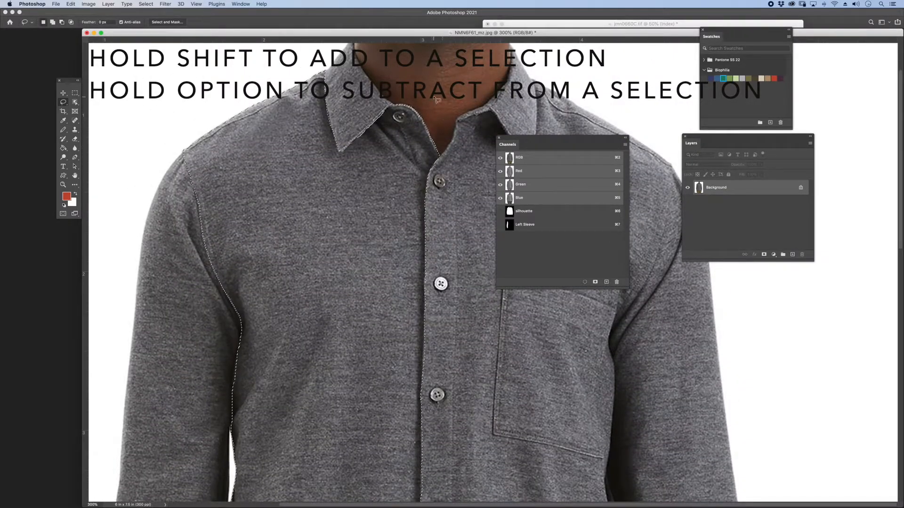
key(super+minus)
key(super+minus)
key(q)
key(q)
key(q)
key(q)
key(super+plus)
key(super+plus)
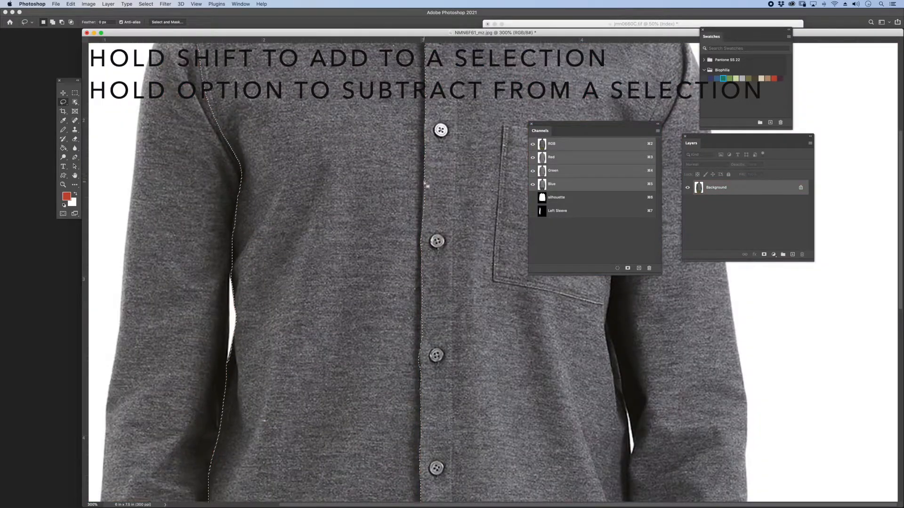
Clean up the left front panel's selection edge along the button placket.
drag(443, 165, 443, 136)
mouse_move(421, 481)
mouse_down()
mouse_move(419, 170)
mouse_move(425, 262)
mouse_move(411, 283)
mouse_up()
key(super+minus)
key(super+minus)
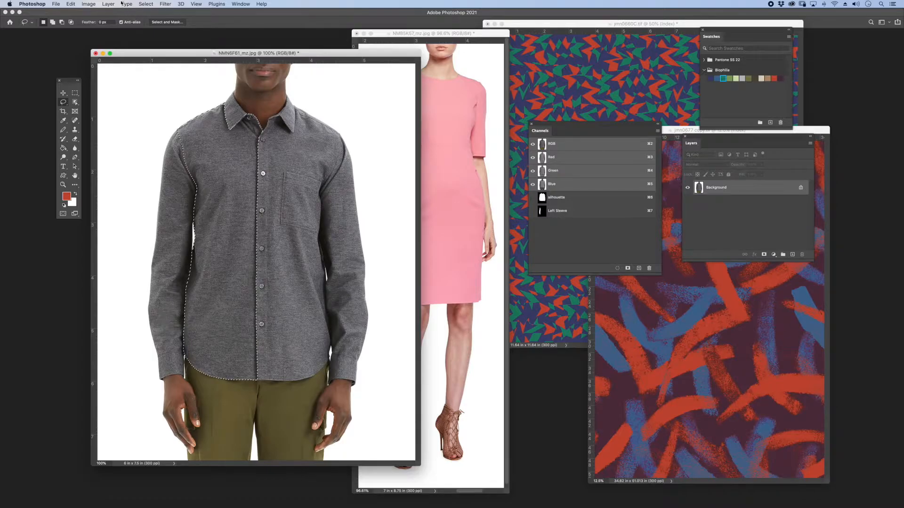
Save the left front panel selection as a new channel named Left Front, and clear the selection.
click(141, 4)
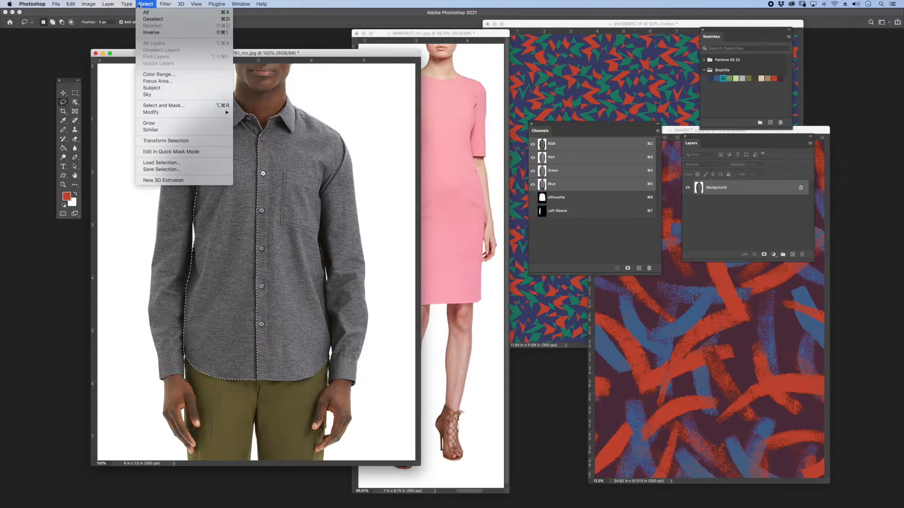
click(184, 170)
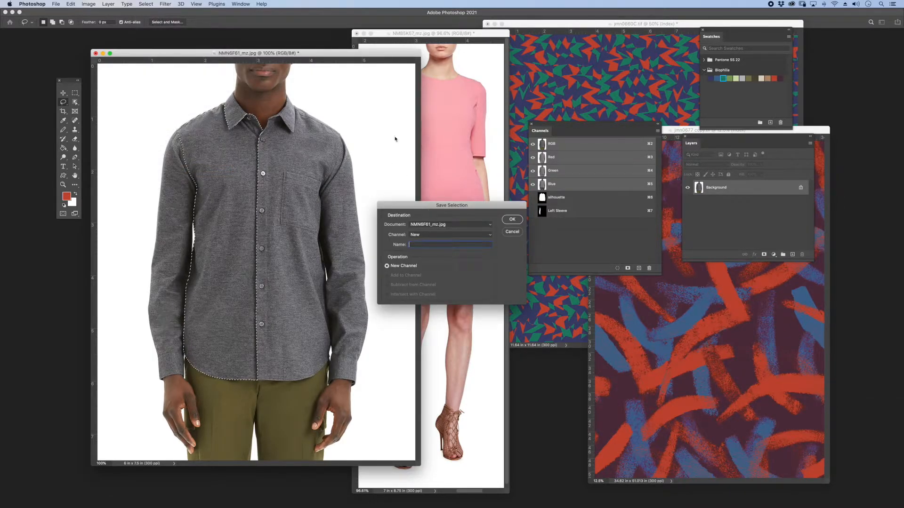
text(Left Front)
click(520, 223)
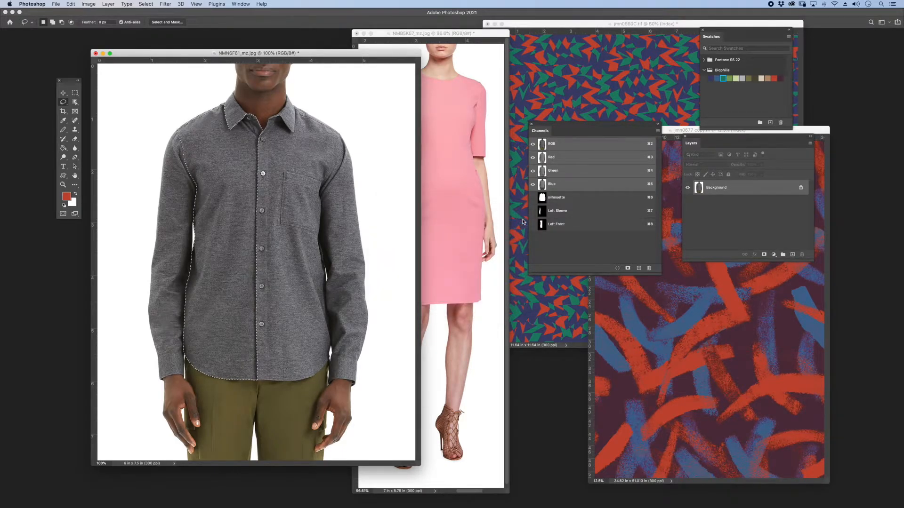
drag(546, 131, 404, 158)
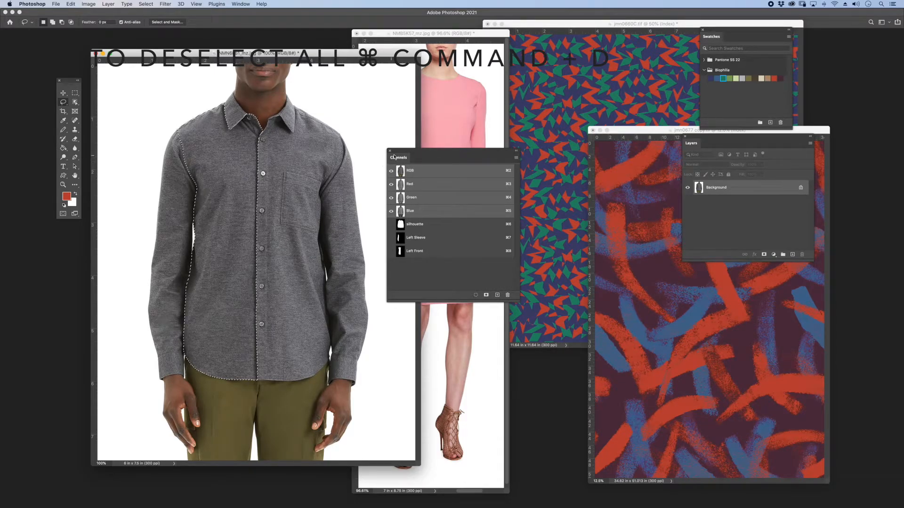
key(super+d)
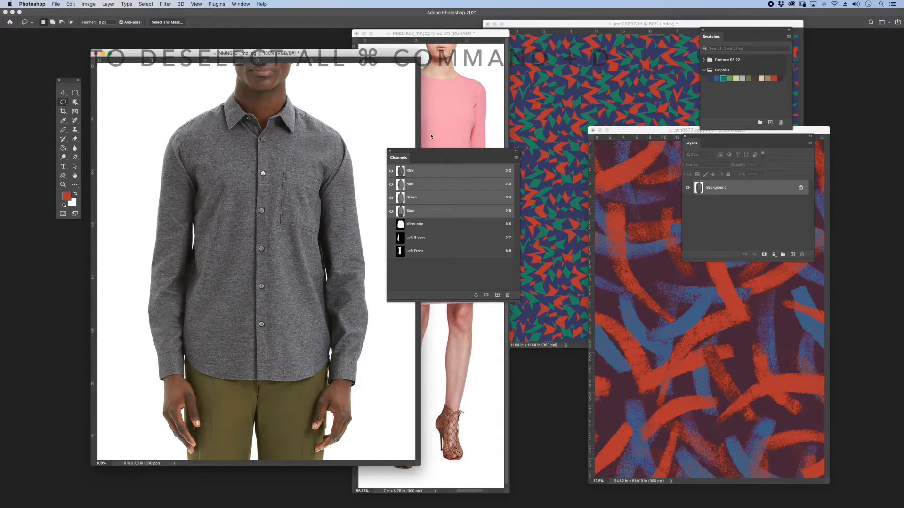
Load the silhouette channel as a selection and subtract the Left Sleeve and Left Front channels from it.
super+click(400, 227)
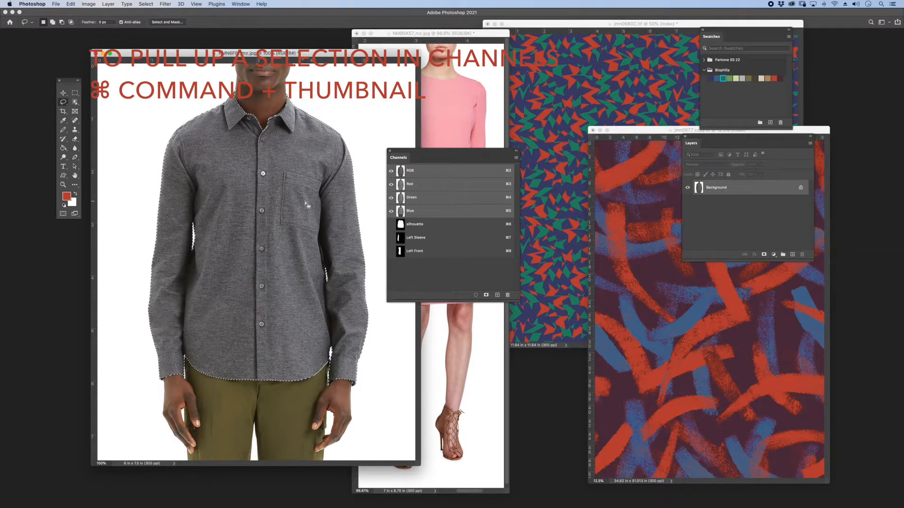
alt+super+click(399, 238)
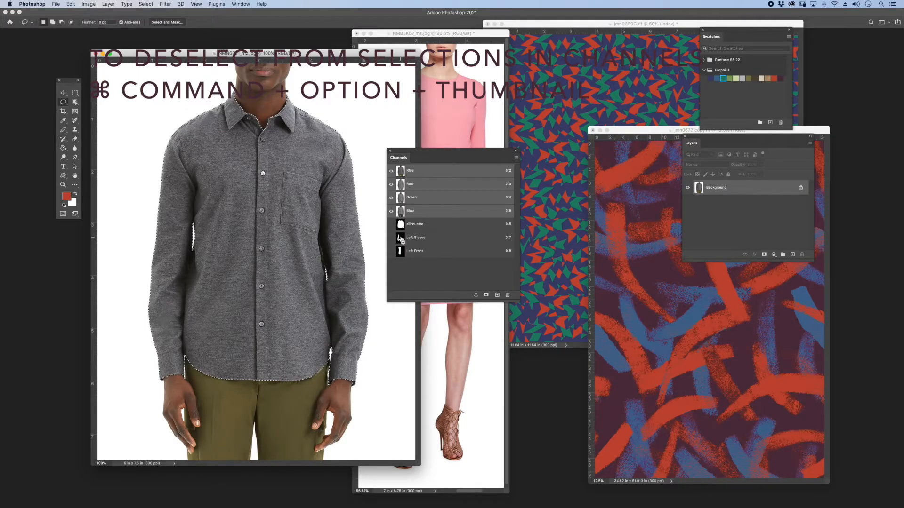
alt+super+click(400, 252)
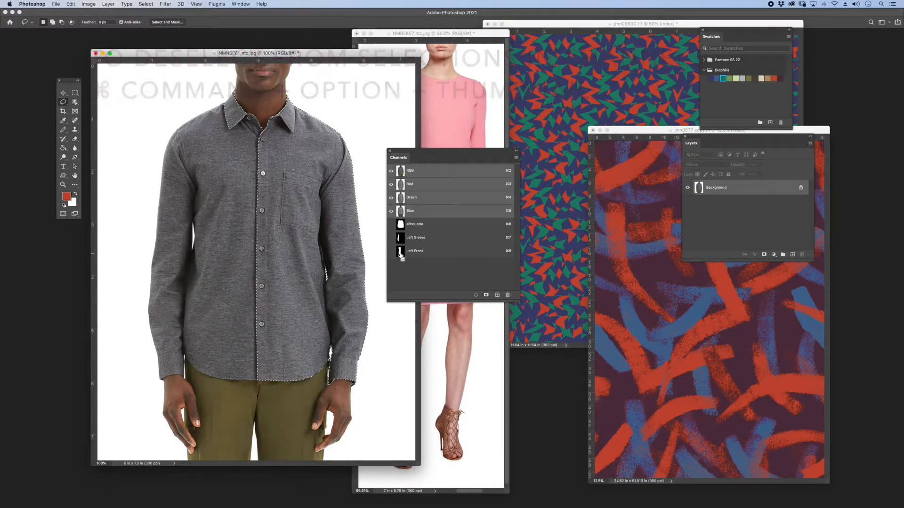
Subtract the chest pocket from the selection by tracing its stitched outline with the Lasso.
drag(442, 152, 510, 154)
key(super+plus)
key(super+plus)
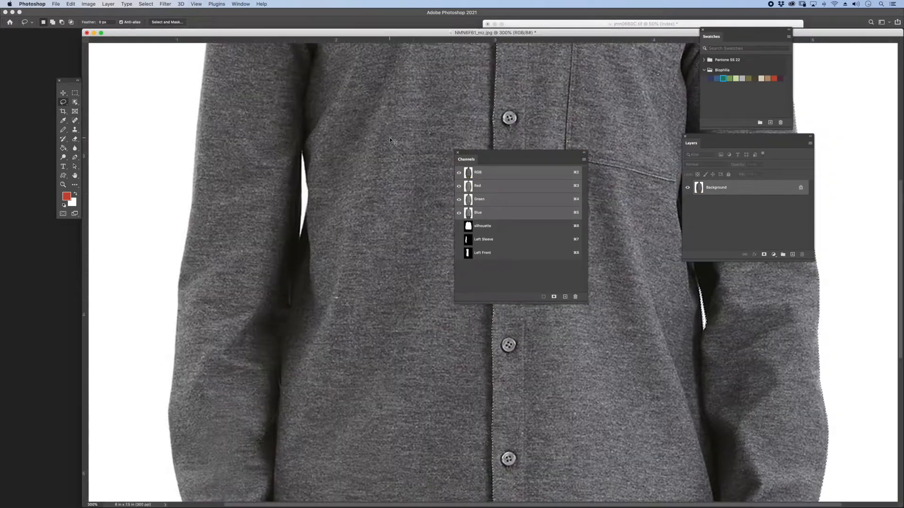
scroll(444, 95, up, 5)
drag(446, 30, 220, 9)
scroll(269, 151, down, 5)
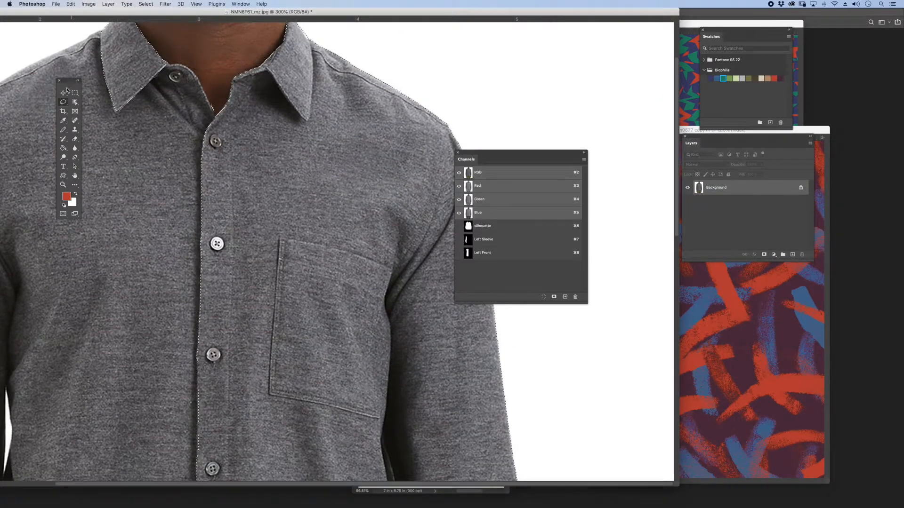
click(64, 102)
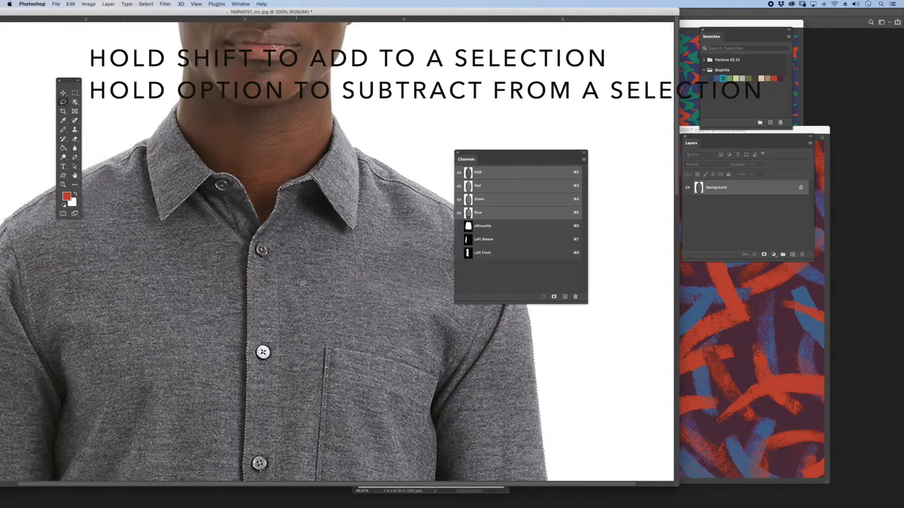
scroll(282, 181, down, 5)
drag(278, 280, 274, 333)
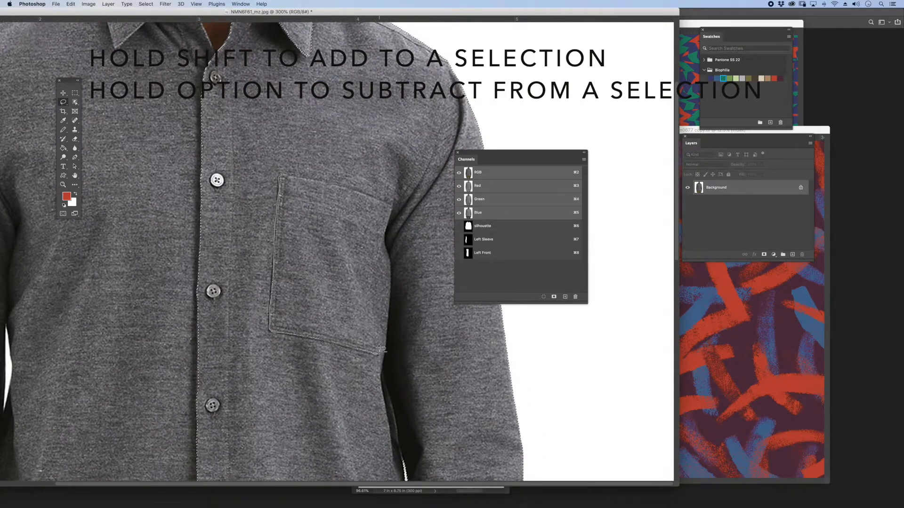
drag(328, 185, 297, 180)
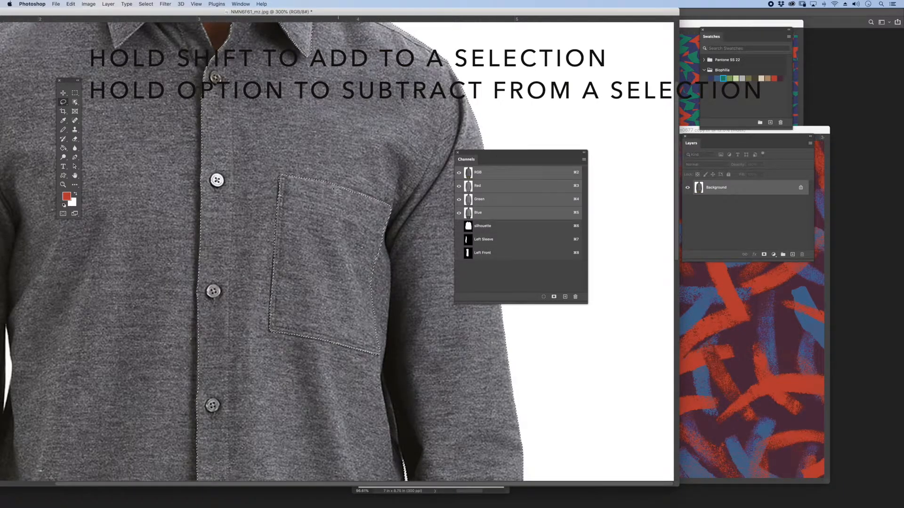
Subtract the collar and the right sleeve along the armhole seam with the Lasso, leaving the right front panel selected.
drag(515, 152, 613, 109)
mouse_move(450, 55)
mouse_down()
mouse_move(430, 176)
mouse_move(395, 226)
mouse_move(390, 262)
mouse_move(549, 149)
mouse_up()
scroll(548, 149, down, 5)
mouse_move(390, 53)
mouse_down()
mouse_move(387, 158)
mouse_move(405, 244)
mouse_move(409, 353)
mouse_move(643, 262)
mouse_up()
scroll(460, 71, down, 5)
mouse_move(409, 84)
mouse_down()
mouse_move(426, 149)
mouse_move(414, 255)
mouse_move(447, 135)
mouse_move(399, 252)
mouse_move(394, 314)
mouse_up()
scroll(448, 136, up, 5)
drag(406, 126, 405, 229)
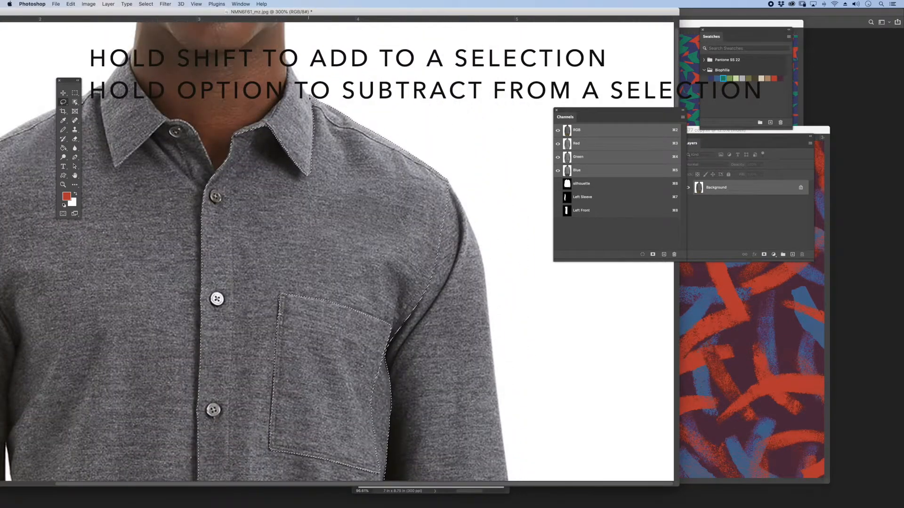
Preview the right front panel selection in Quick Mask mode, save it as a new channel named Front Right and deselect.
scroll(311, 100, down, 5)
key(super+minus)
key(super+minus)
click(63, 214)
click(62, 214)
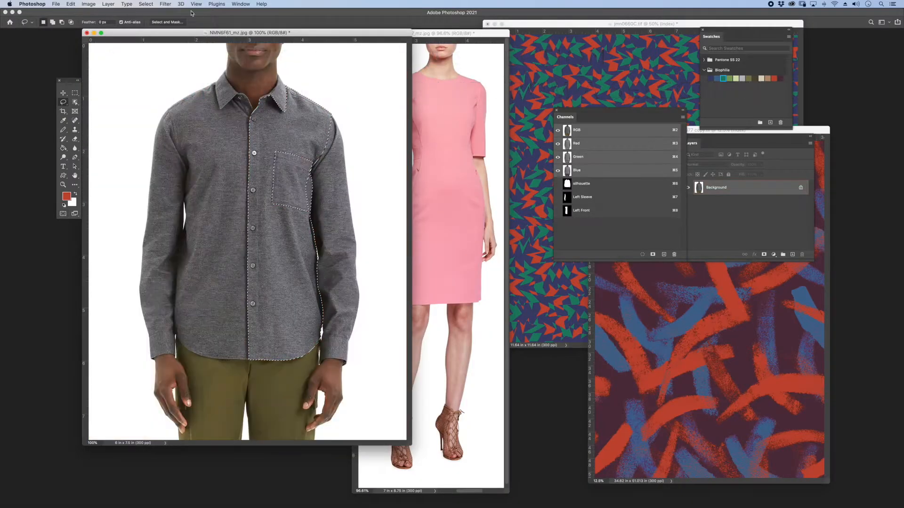
click(146, 3)
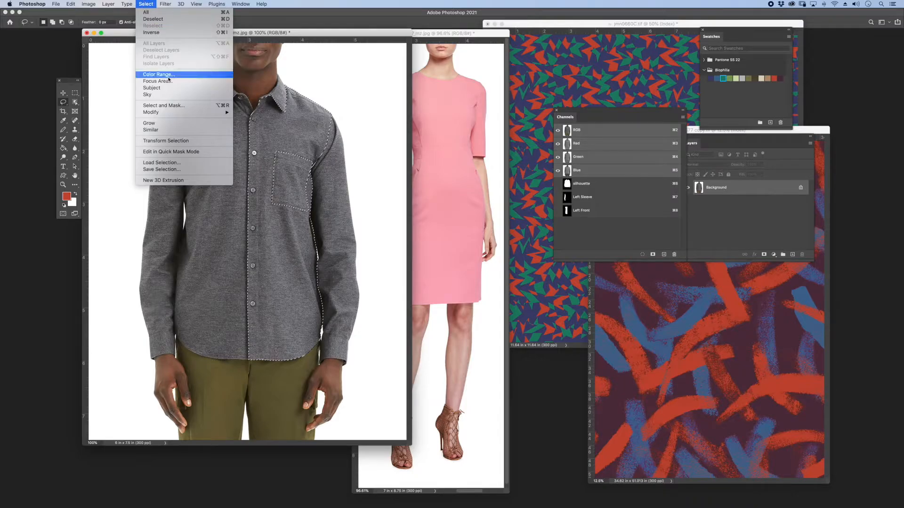
click(178, 171)
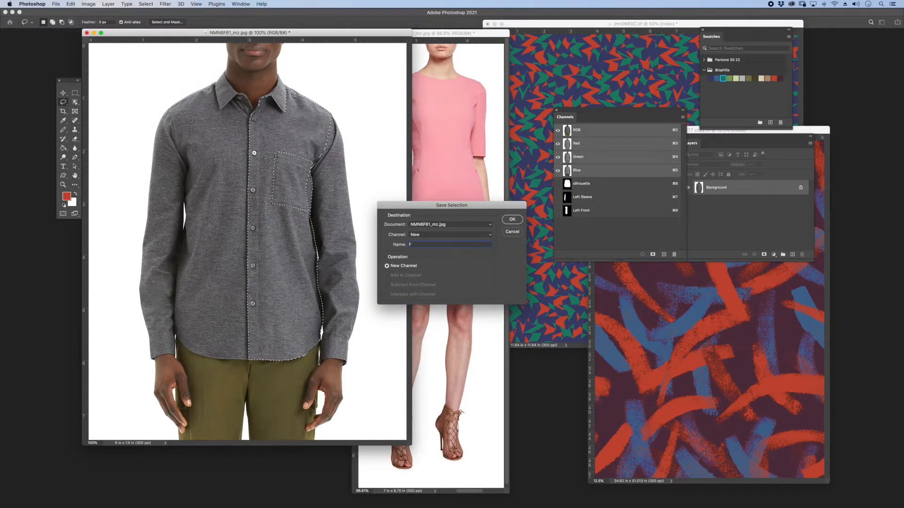
click(513, 219)
drag(617, 113, 523, 149)
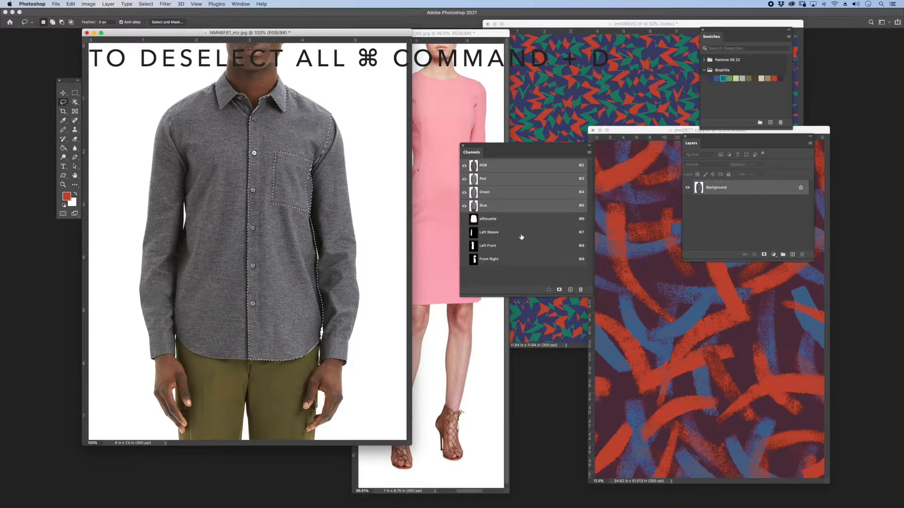
key(super+d)
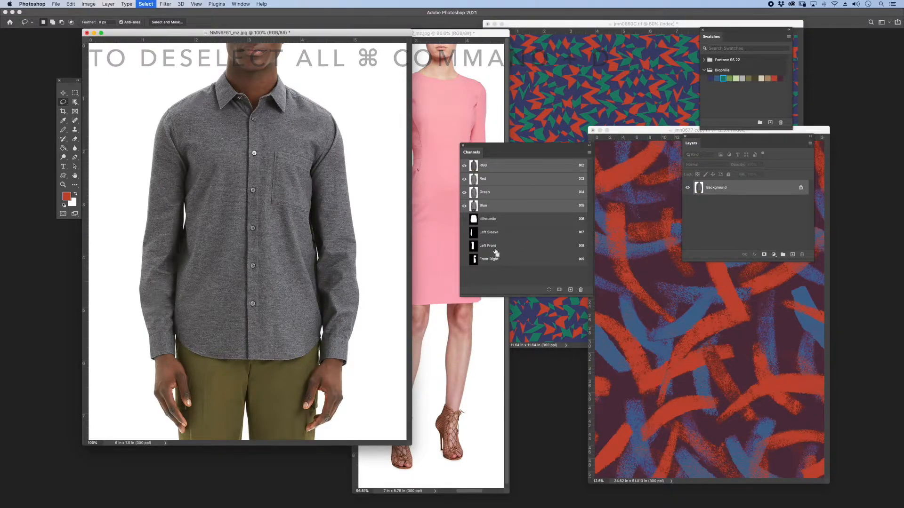
Load the silhouette channel as a selection and subtract the Left Sleeve, Left Front and Front Right channels.
super+click(473, 220)
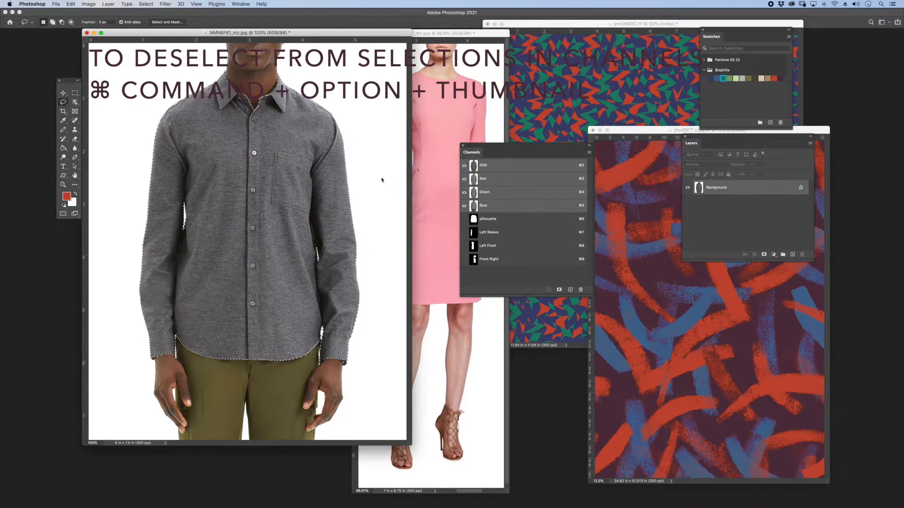
alt+super+click(474, 234)
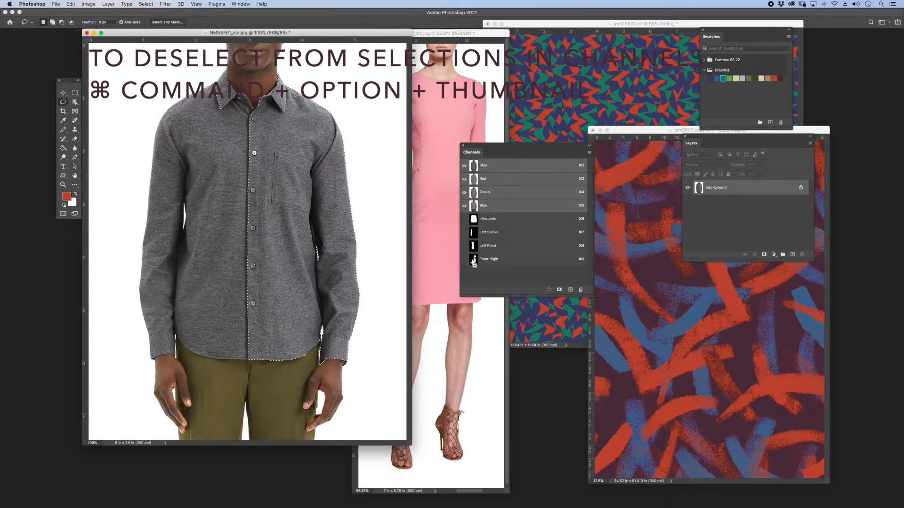
alt+super+click(474, 260)
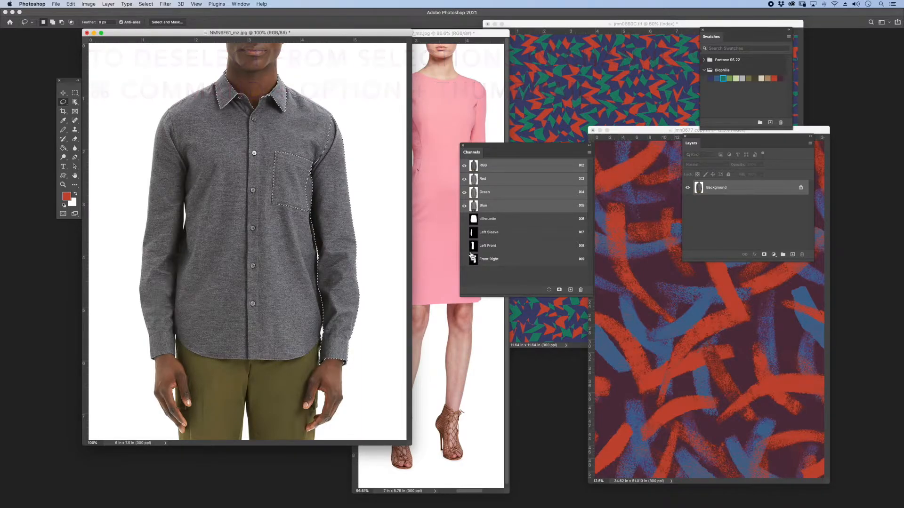
Subtract the whole collar from the remaining selection by circling it with the Lasso.
key(super+plus)
key(super+plus)
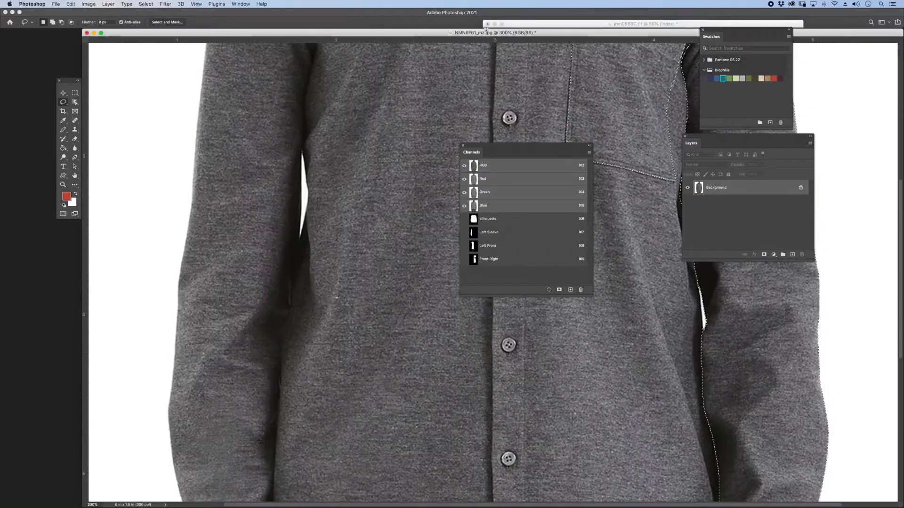
drag(481, 37, 242, 60)
key(space)
drag(278, 209, 236, 358)
mouse_move(264, 174)
mouse_down()
mouse_move(242, 228)
mouse_move(250, 322)
mouse_move(309, 319)
mouse_up()
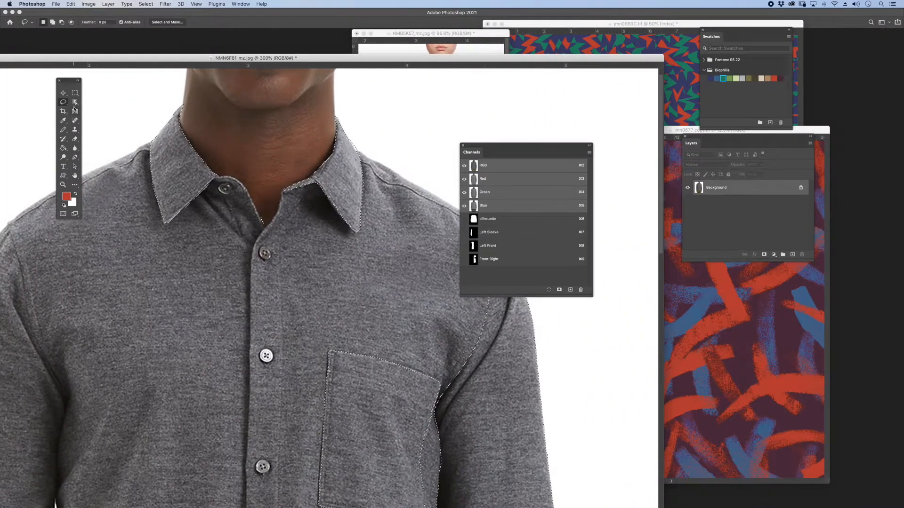
mouse_move(185, 90)
mouse_down()
mouse_move(119, 146)
mouse_move(174, 277)
mouse_move(375, 242)
mouse_up()
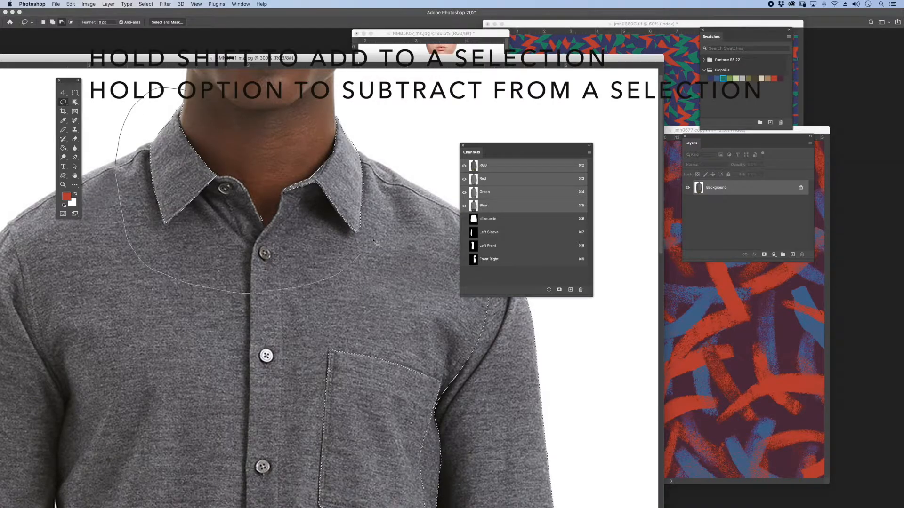
drag(346, 108, 347, 110)
Subtract the chest pocket from the selection with the Lasso, leaving only the right sleeve selected.
key(space)
mouse_move(397, 323)
mouse_down()
mouse_move(355, 263)
mouse_move(298, 121)
mouse_up()
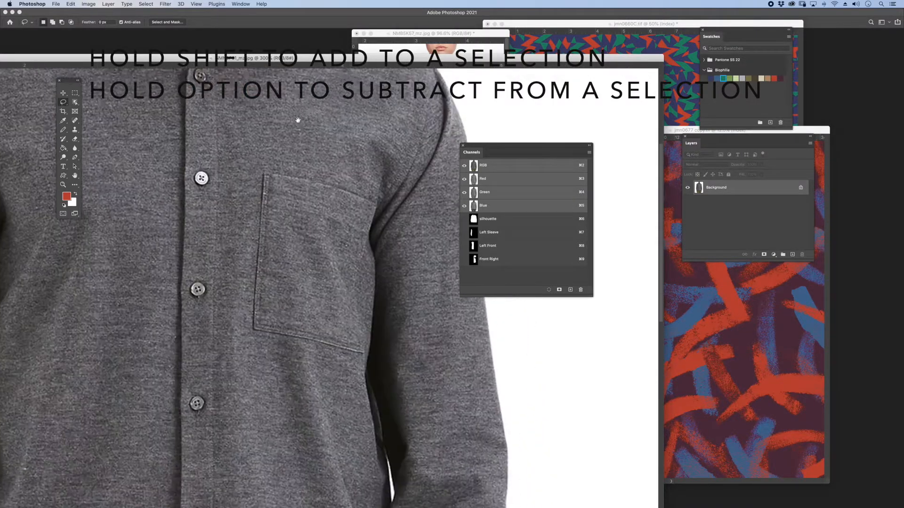
mouse_move(251, 139)
mouse_down()
mouse_move(316, 123)
mouse_move(370, 148)
mouse_up()
drag(369, 206, 365, 263)
right_click(365, 249)
right_click(363, 260)
click(356, 224)
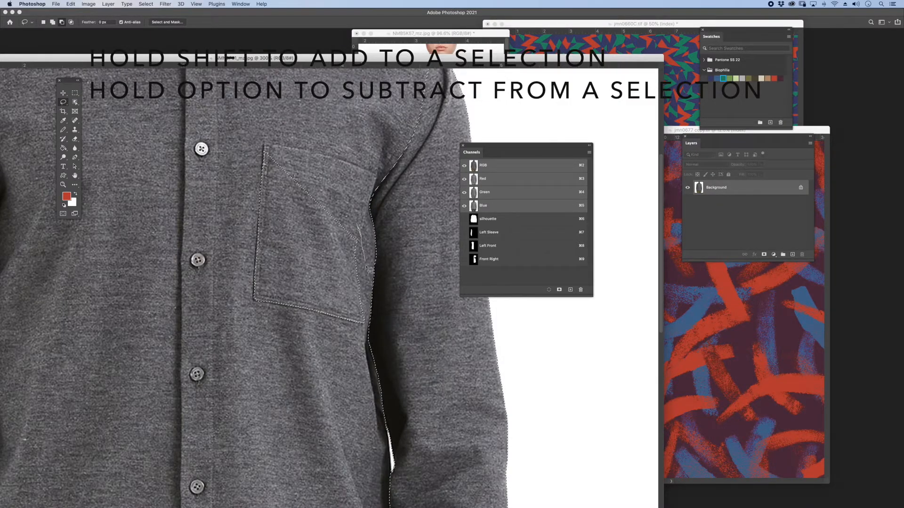
drag(370, 320, 370, 322)
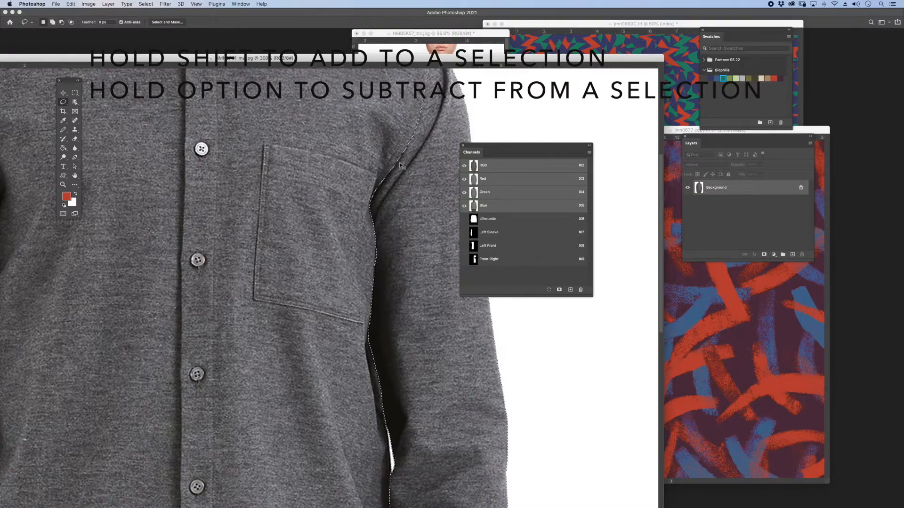
Save the right sleeve selection as a new channel named Right Sleeve, and clear the selection.
key(super+1)
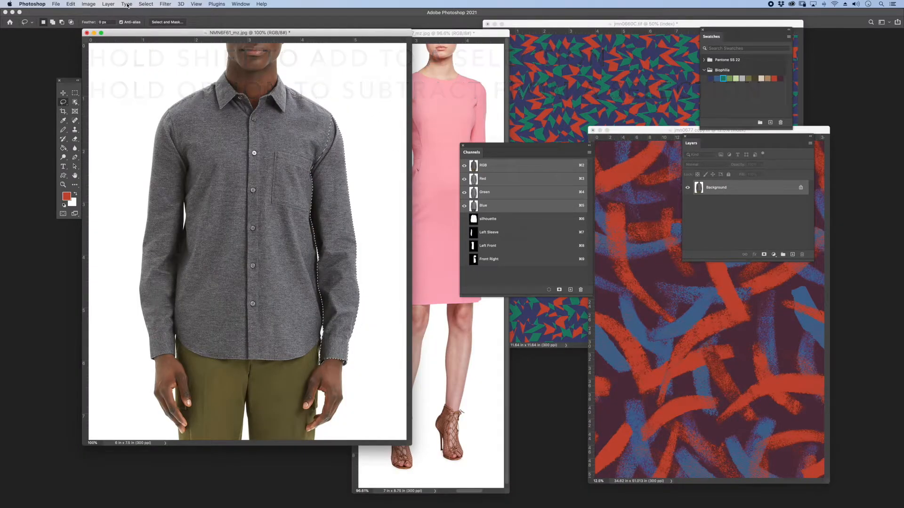
click(145, 3)
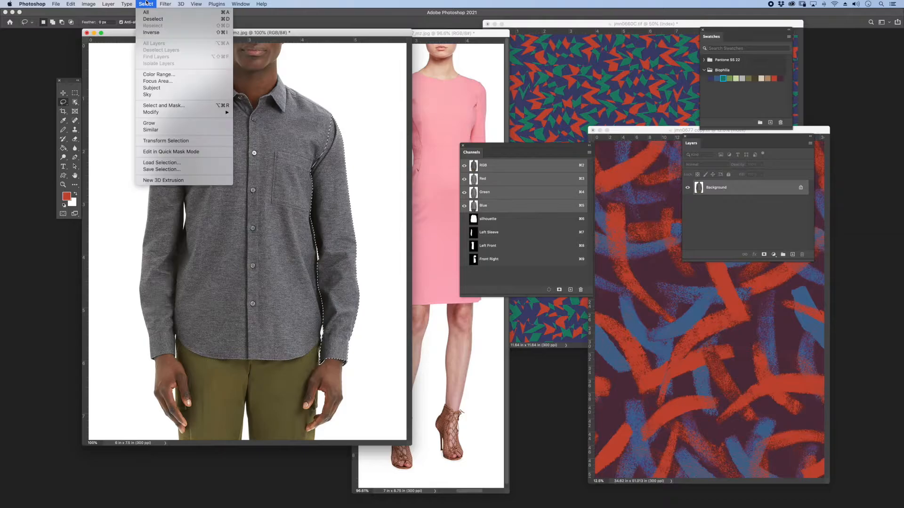
click(161, 169)
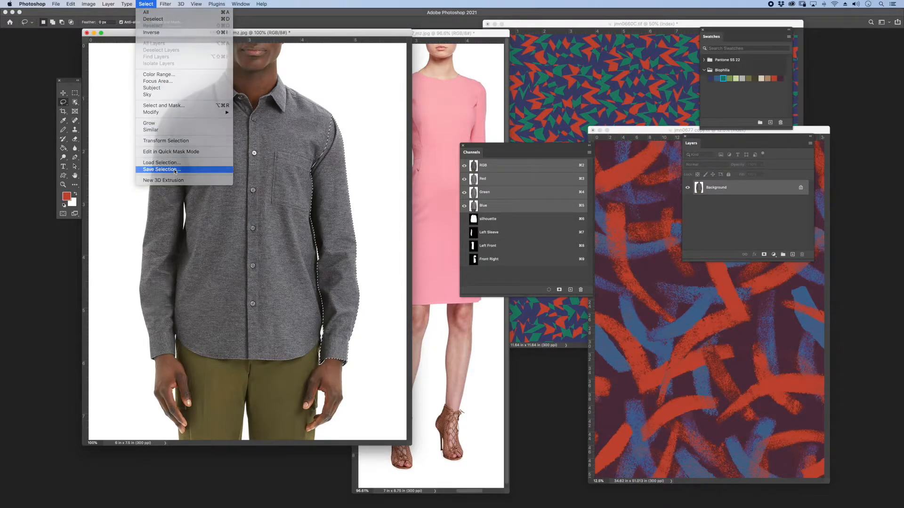
text(Right Sleeve)
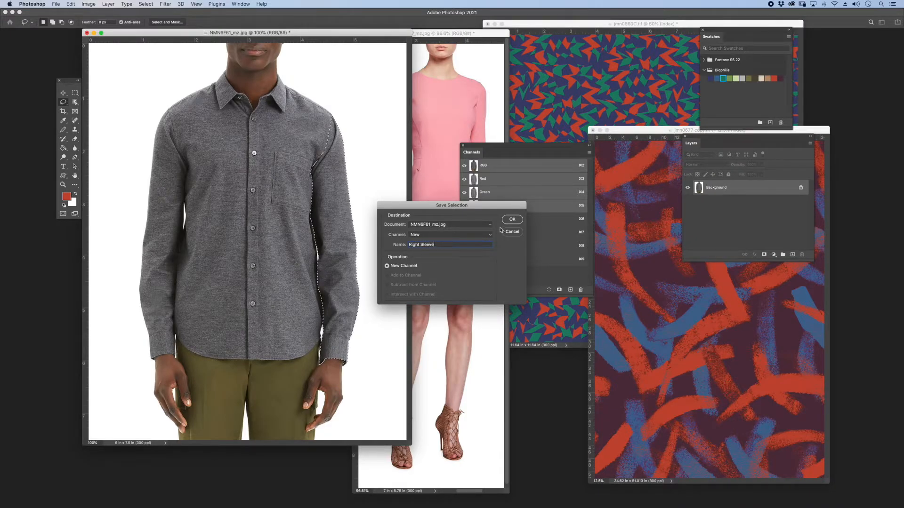
click(512, 219)
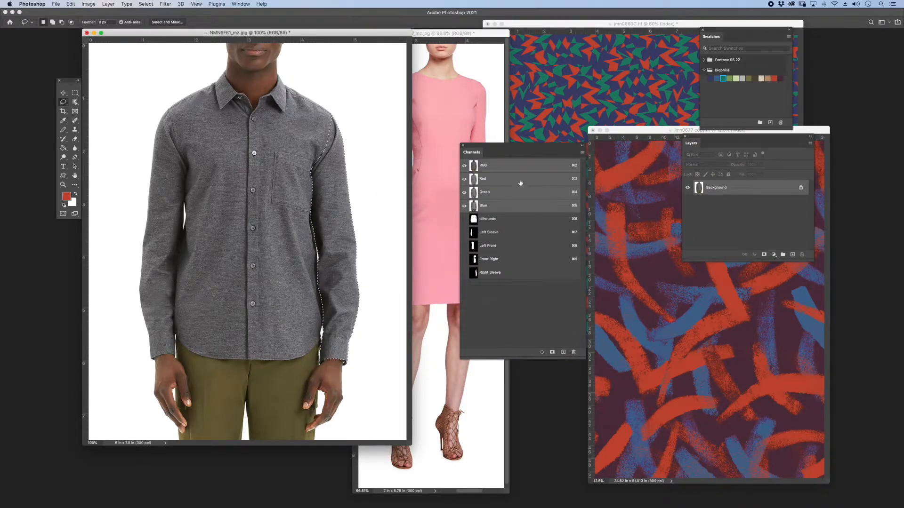
key(super+d)
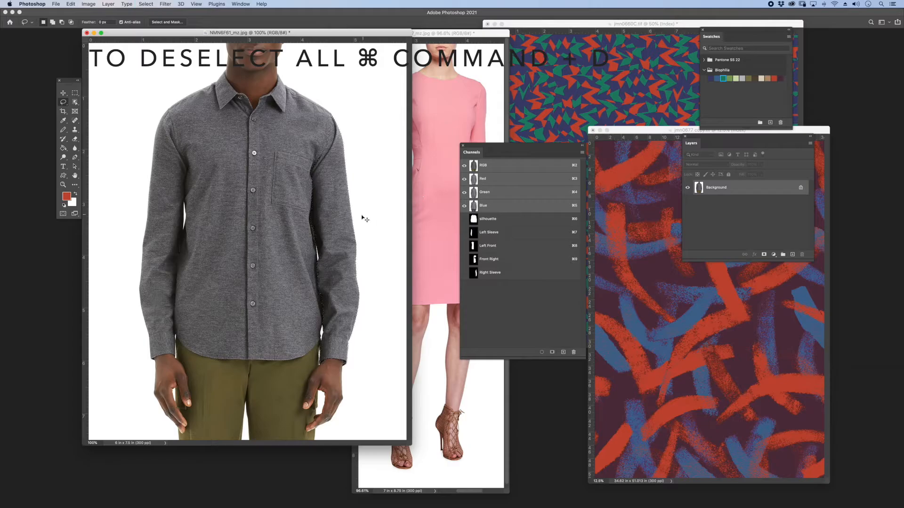
Load the silhouette channel as a selection, then subtract the Left Sleeve, Left Front, Front Right and Right Sleeve channels and the lassoed collar.
super+click(473, 220)
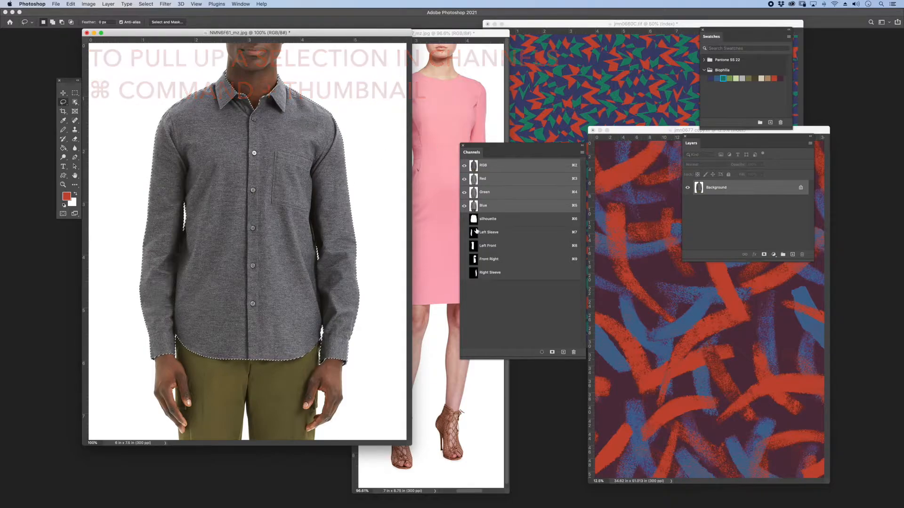
alt+super+click(473, 235)
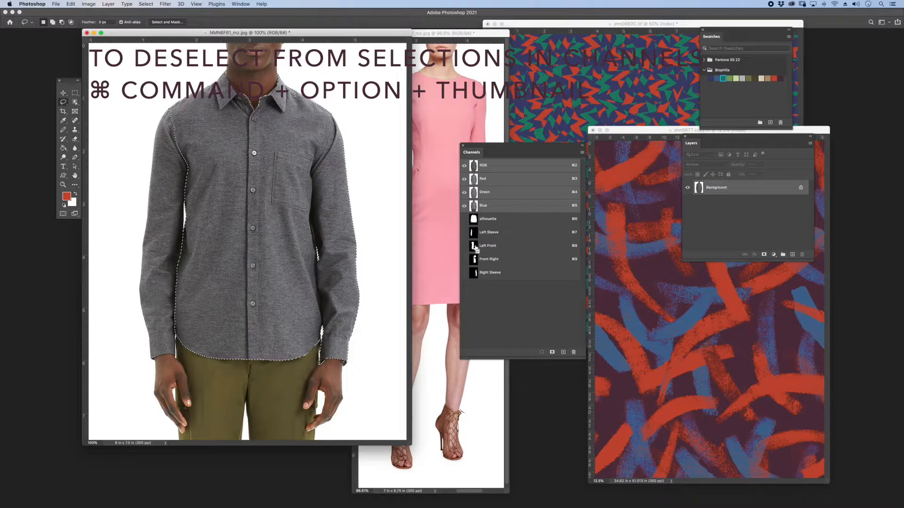
alt+super+click(473, 245)
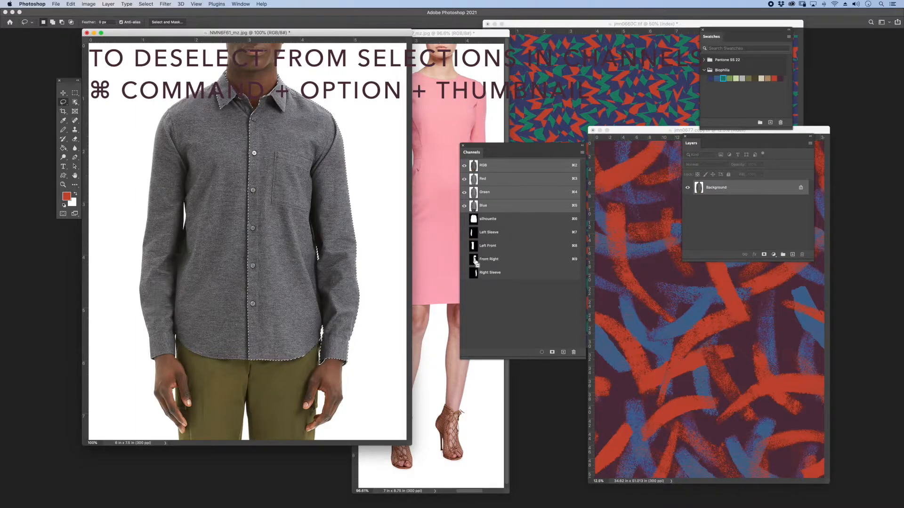
alt+super+click(474, 259)
alt+super+click(474, 272)
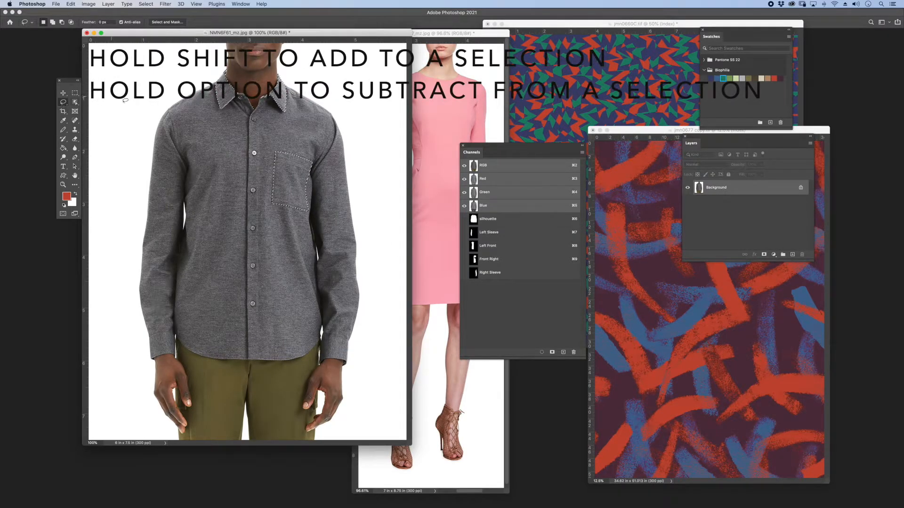
key(alt)
mouse_move(307, 88)
mouse_down()
mouse_move(254, 56)
mouse_move(212, 64)
mouse_move(221, 126)
mouse_move(327, 126)
mouse_up()
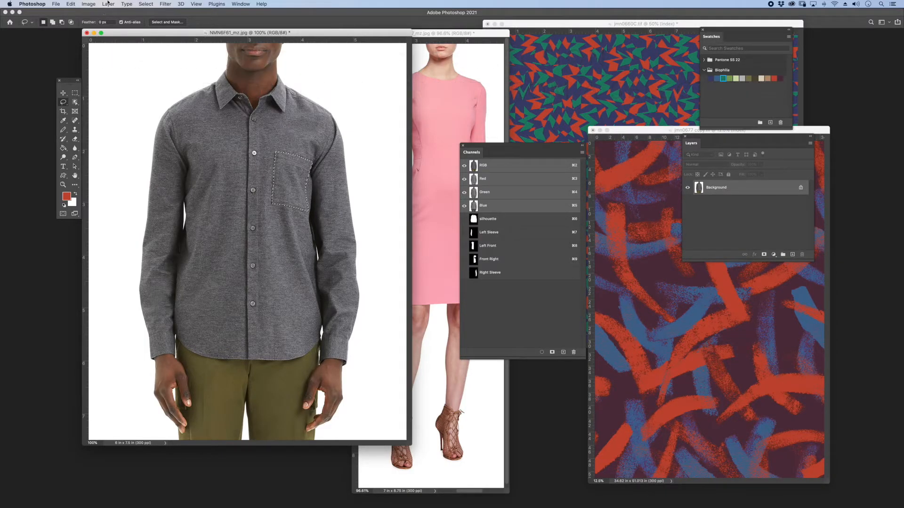
Save the chest pocket selection as a new channel named Front Pocket, and clear the selection.
click(147, 4)
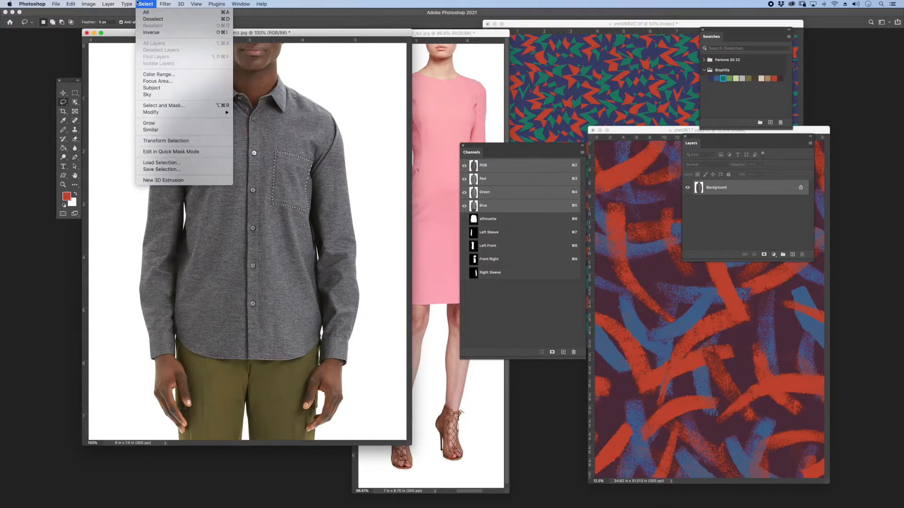
click(164, 170)
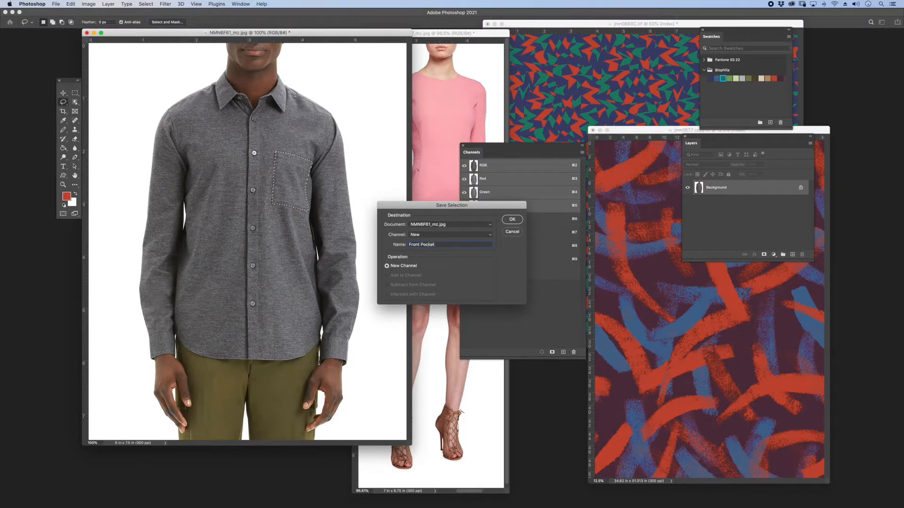
click(512, 219)
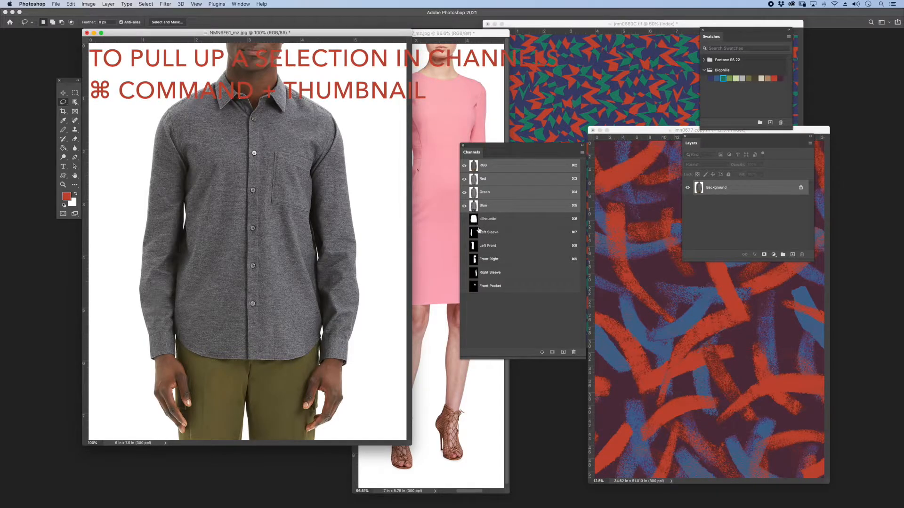
Isolate the collar by loading the silhouette channel and subtracting the Left Sleeve, Left Front, Front Right, Right Sleeve and Front Pocket channels.
super+click(474, 220)
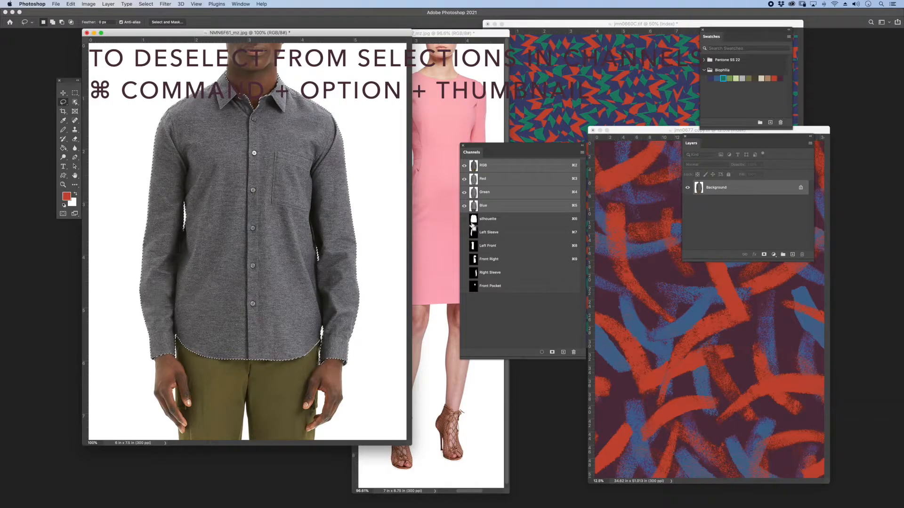
alt+super+click(474, 233)
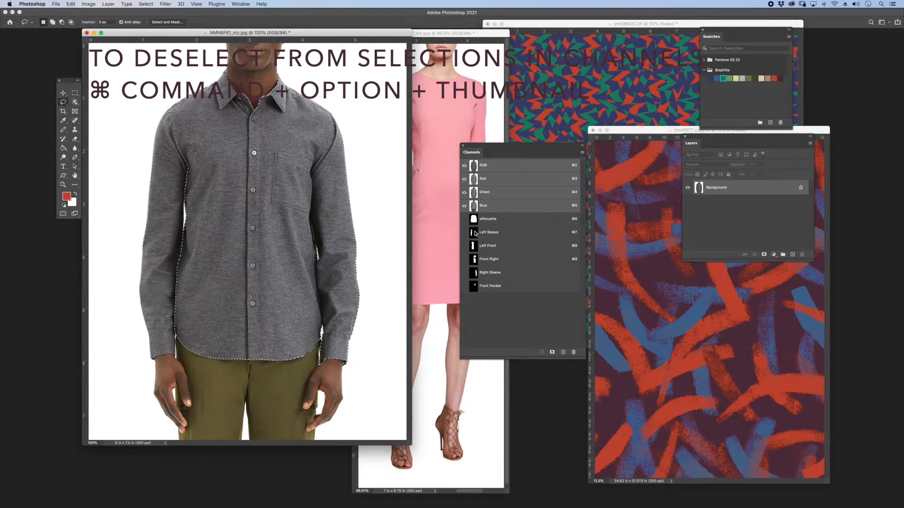
alt+super+click(473, 245)
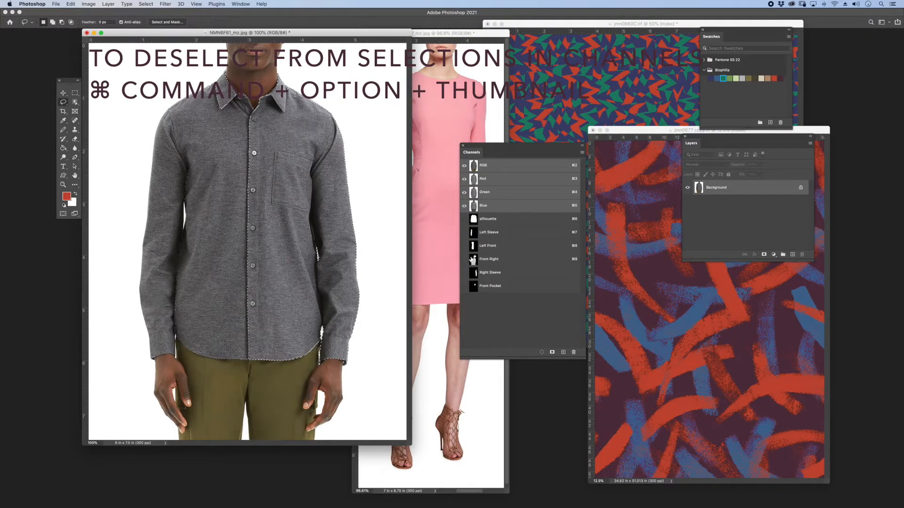
alt+super+click(472, 258)
alt+super+click(473, 274)
alt+super+click(473, 286)
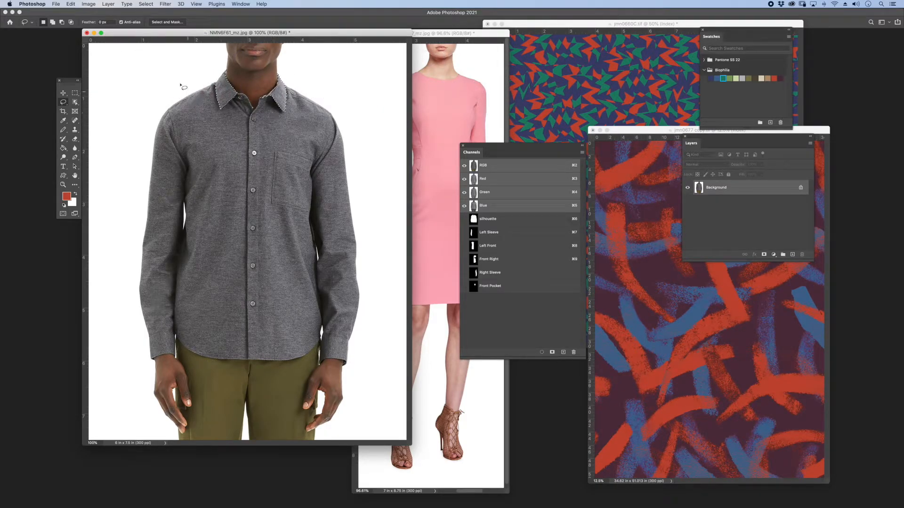
Save the collar selection as a new channel named Collar, and clear the selection.
click(147, 4)
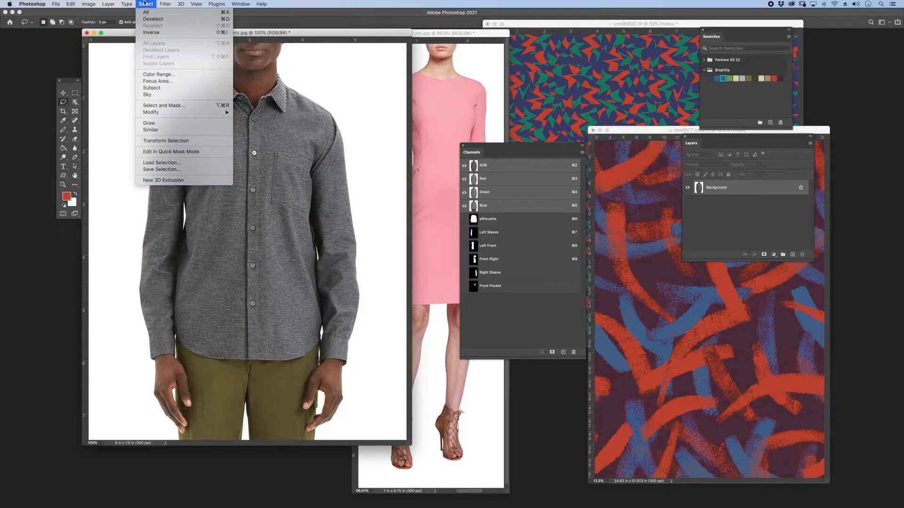
click(175, 171)
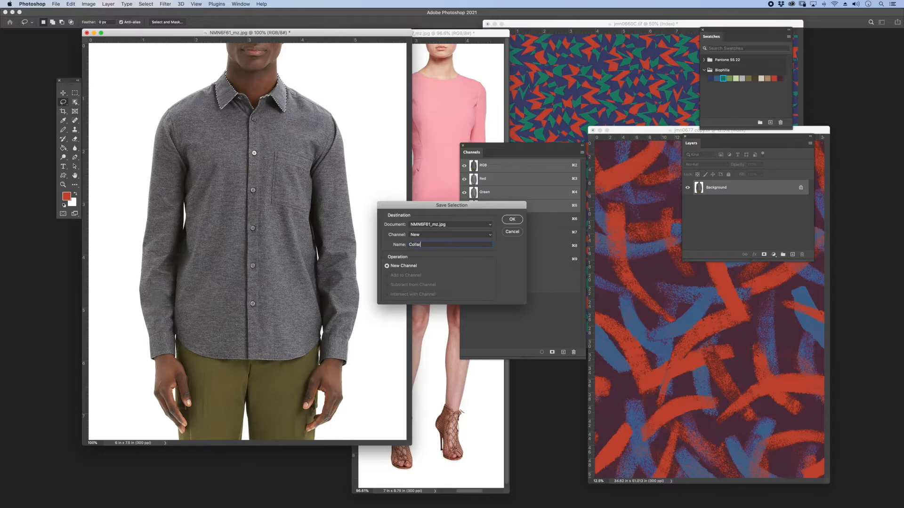
click(513, 219)
Load the silhouette channel as a selection and arrange the Channels and Layers panels one above the other beside the shirt image.
click(74, 93)
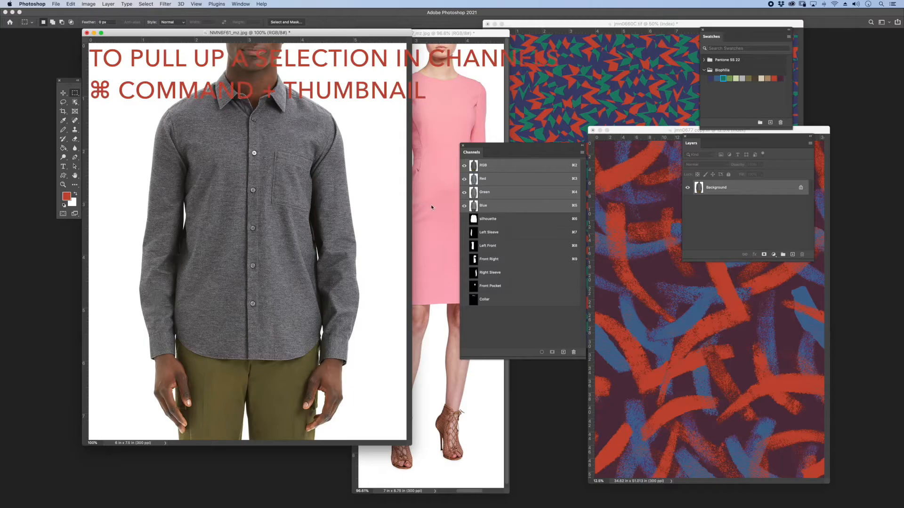
super+click(474, 220)
drag(701, 150, 388, 358)
drag(503, 146, 473, 64)
drag(444, 343, 482, 290)
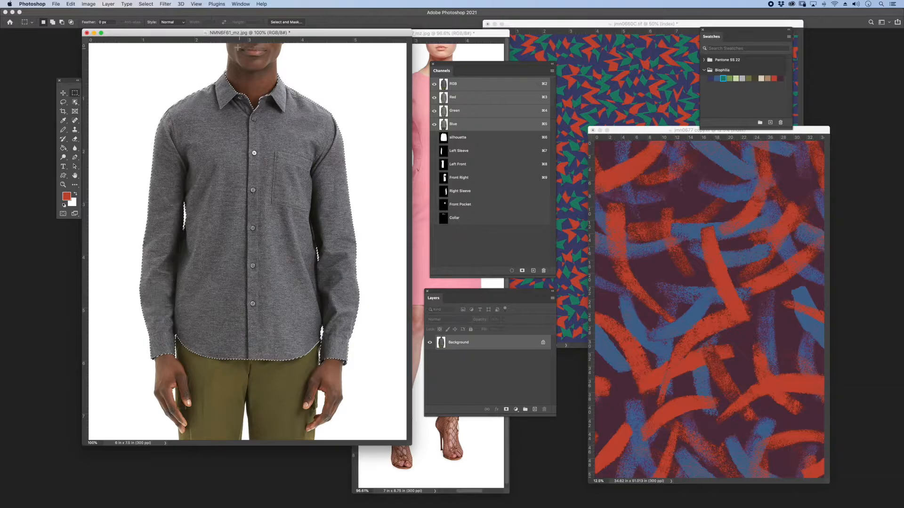
Desaturate the selected shirt.
click(88, 4)
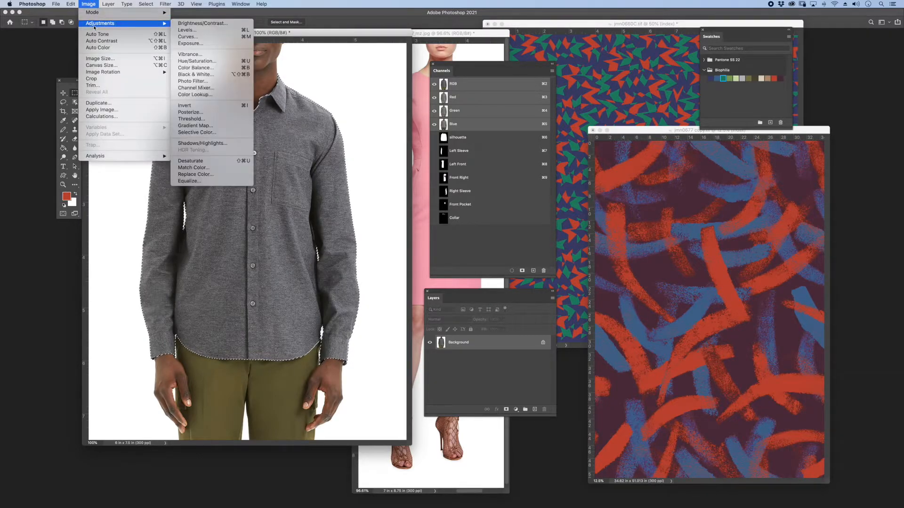
mouse_move(160, 23)
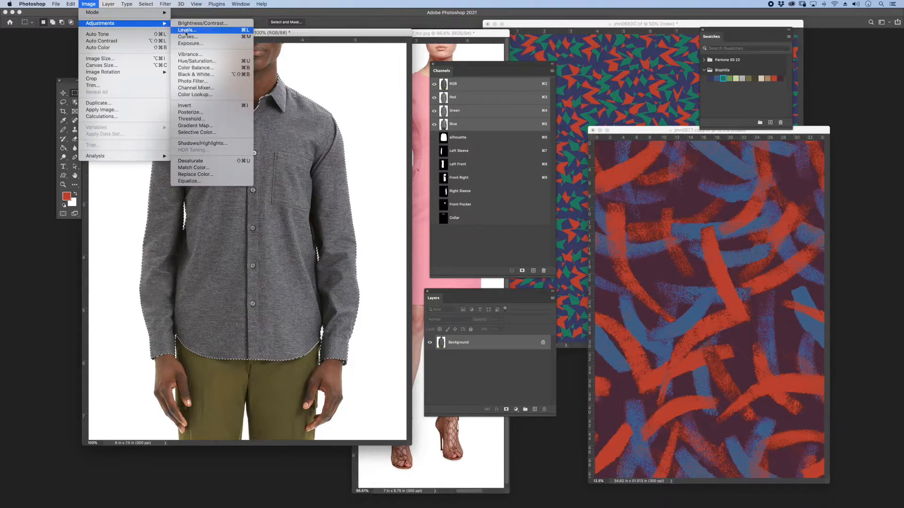
click(204, 161)
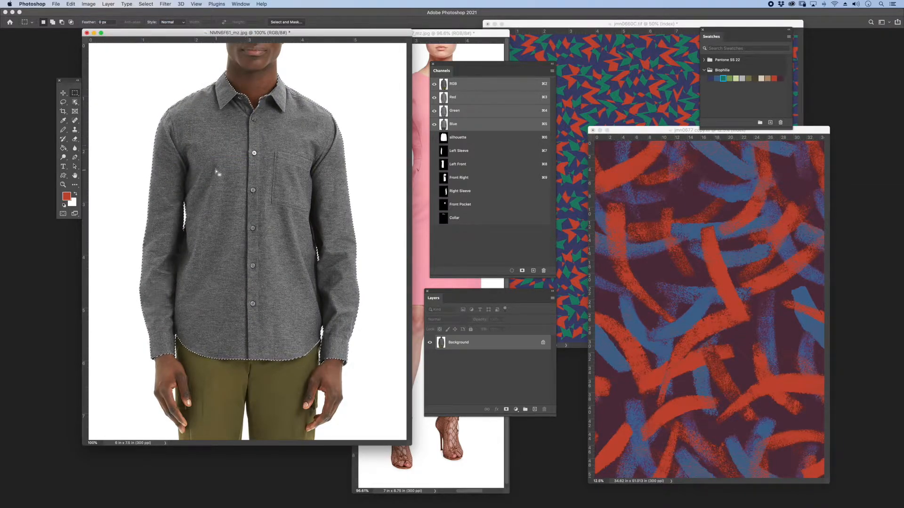
Lighten the selected shirt with Levels, setting the input levels to 19, 0.88 and 117, and clear the selection.
click(88, 4)
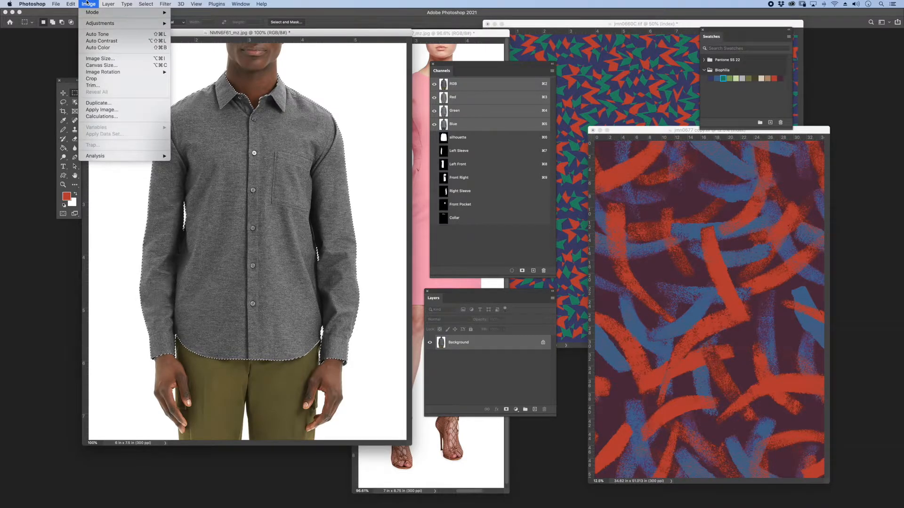
mouse_move(96, 23)
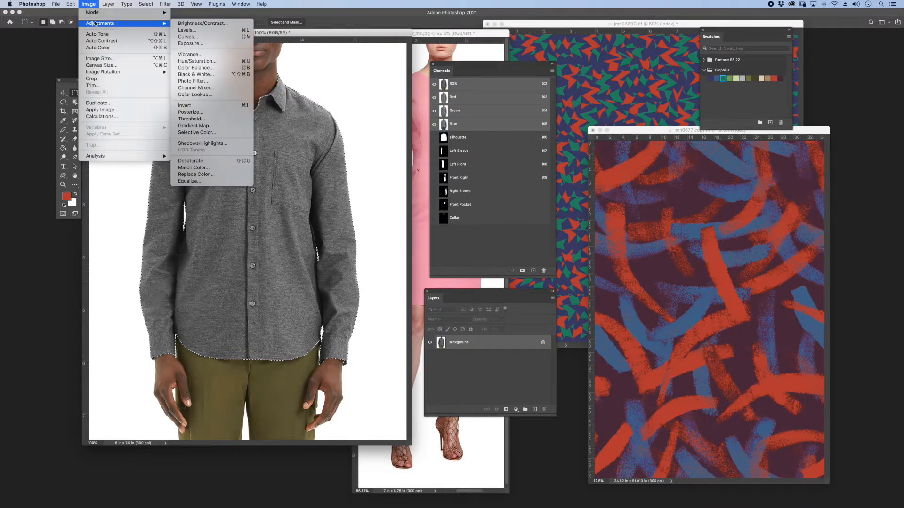
click(187, 30)
drag(373, 159, 332, 159)
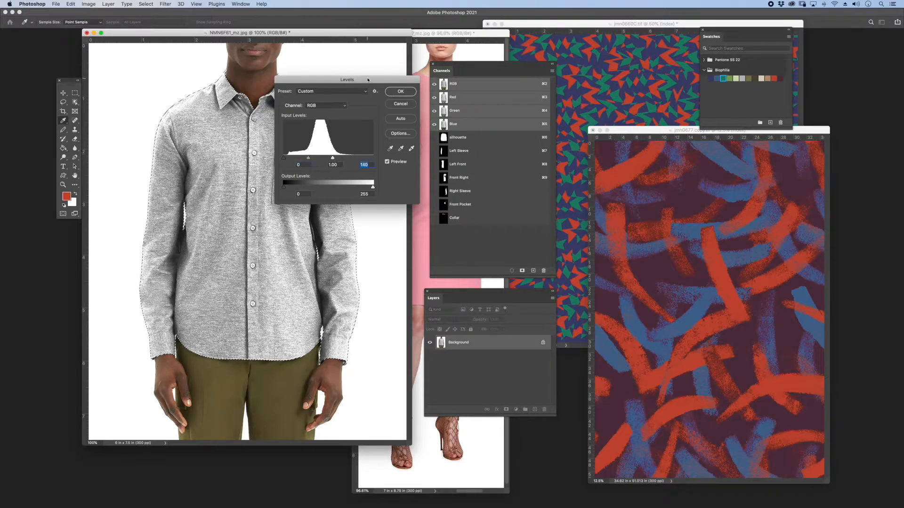
drag(368, 80, 432, 35)
drag(396, 113, 389, 115)
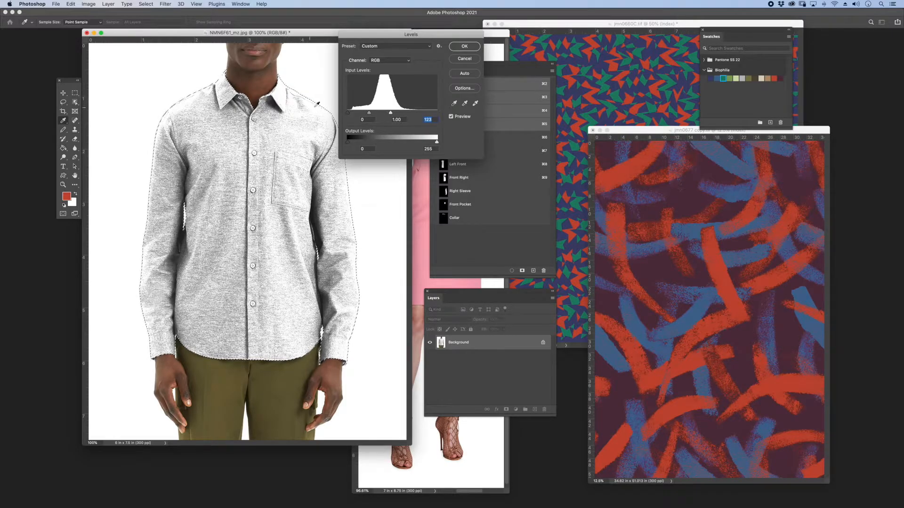
mouse_move(393, 114)
mouse_down()
mouse_move(350, 114)
mouse_move(389, 113)
mouse_up()
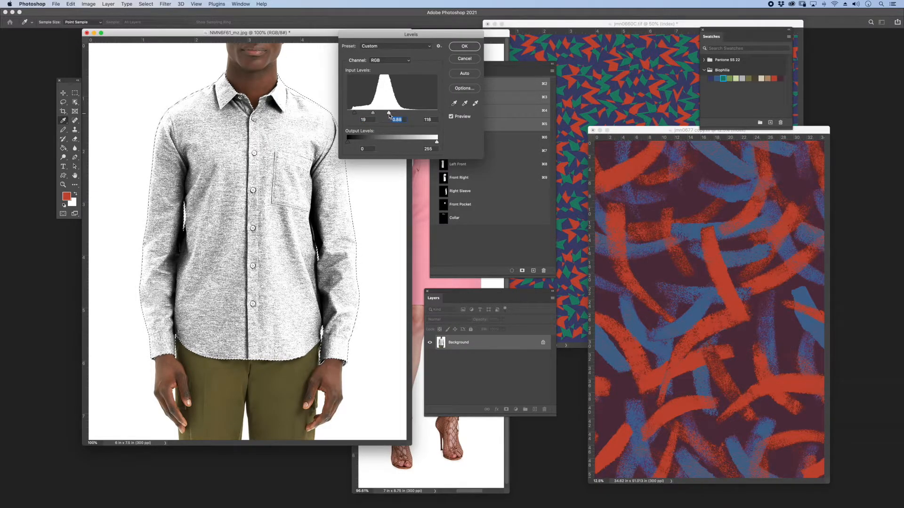
drag(389, 115, 387, 116)
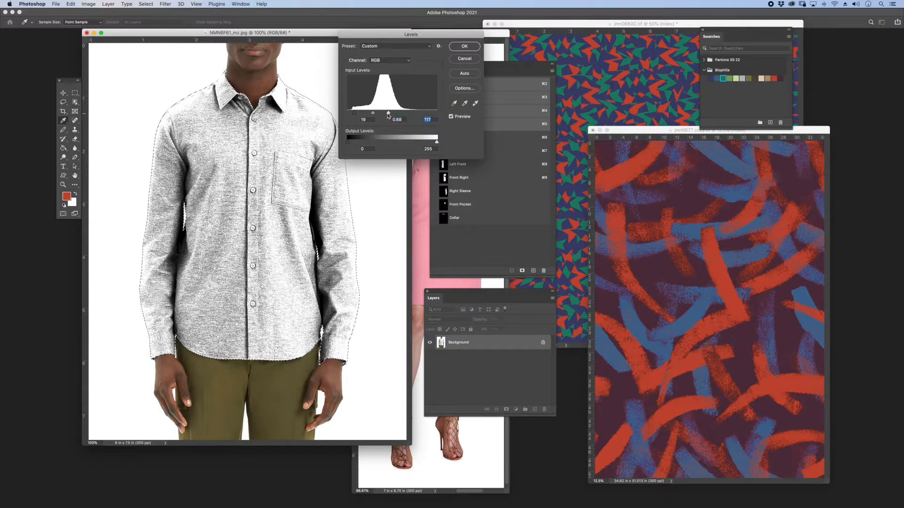
click(464, 46)
key(m)
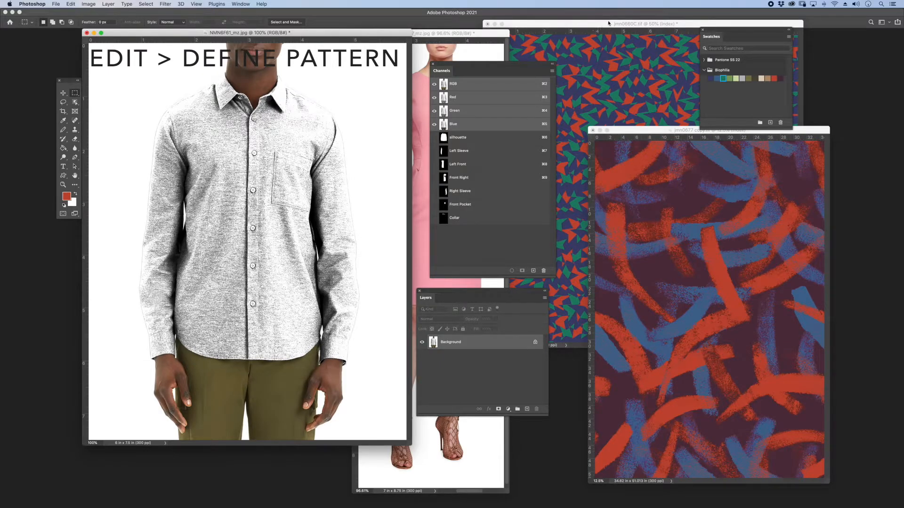
Bring the zigzag print jmn0660C.tif forward and define it as a pattern.
drag(608, 23, 250, 43)
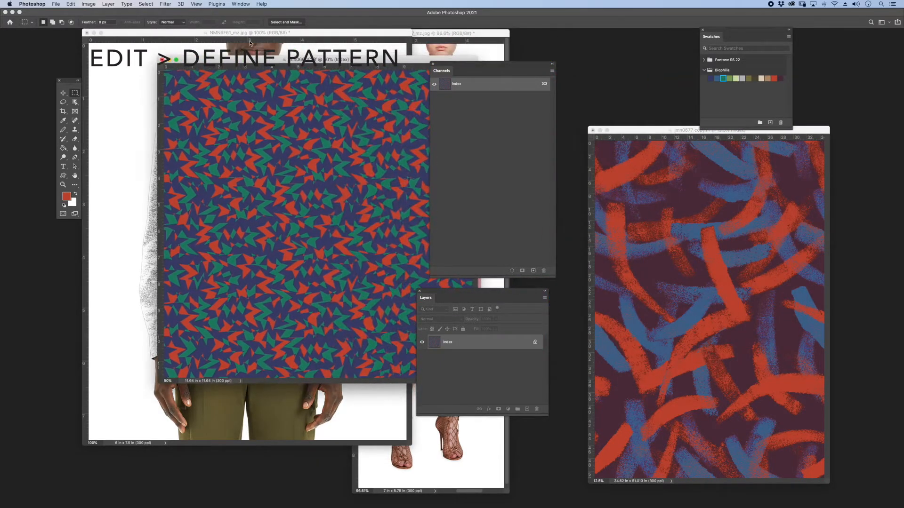
click(70, 4)
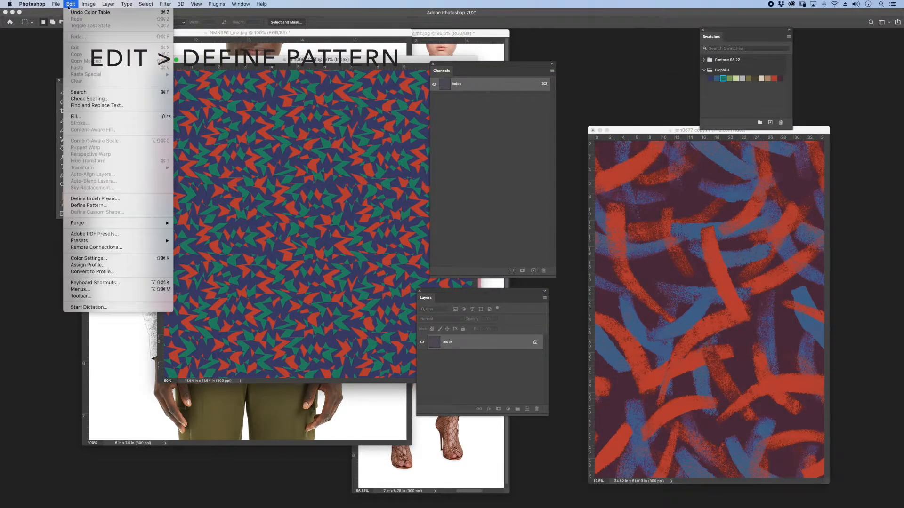
click(106, 205)
click(528, 253)
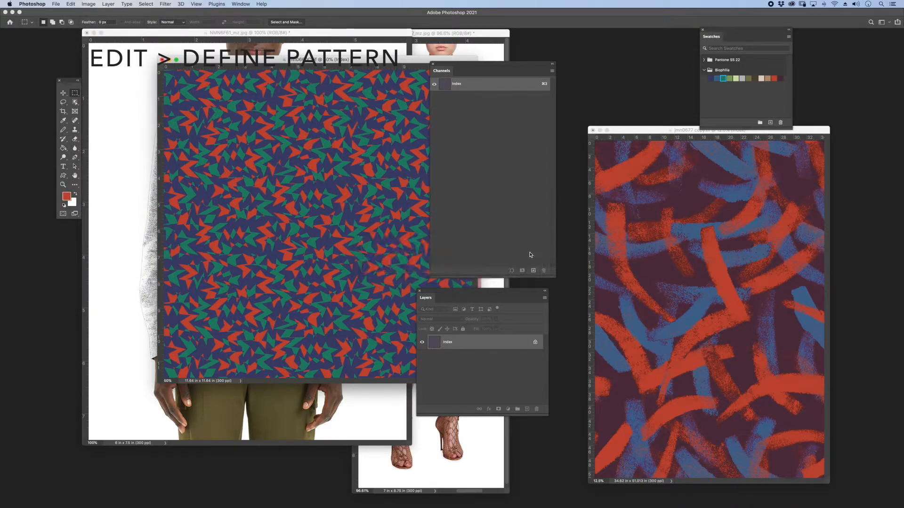
Bring the brushstroke print jmn0677 copy.tif forward and define it as a pattern.
drag(645, 130, 472, 165)
drag(277, 133, 276, 131)
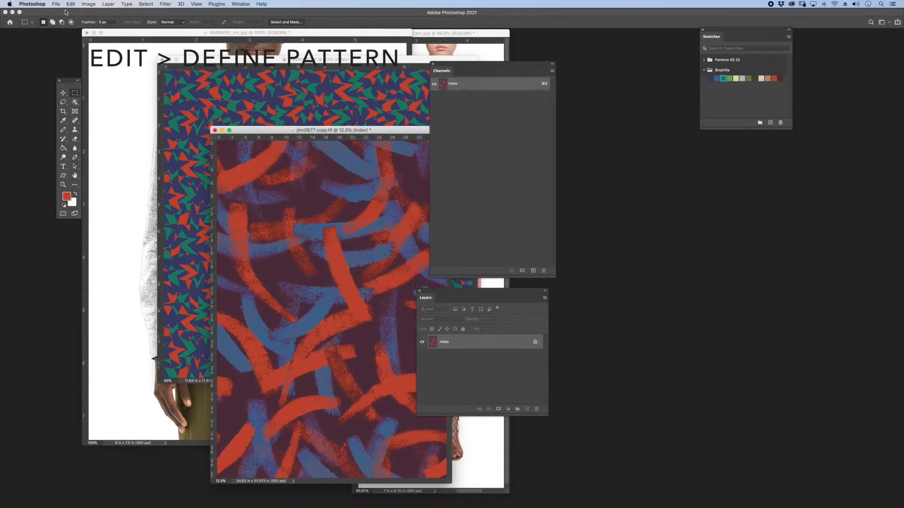
click(70, 3)
click(90, 206)
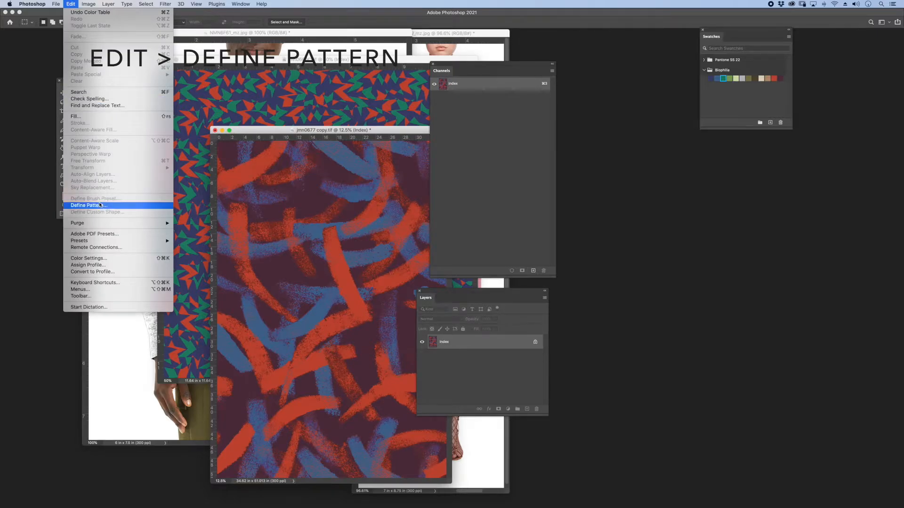
click(528, 251)
Move both print windows clear of the shirt photo and make the shirt document active.
drag(325, 130, 679, 153)
drag(349, 60, 348, 68)
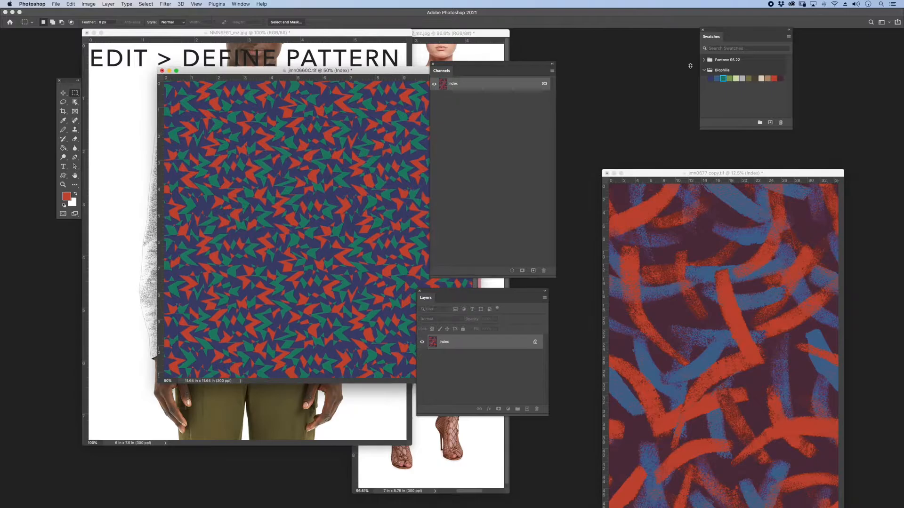
drag(264, 68, 658, 58)
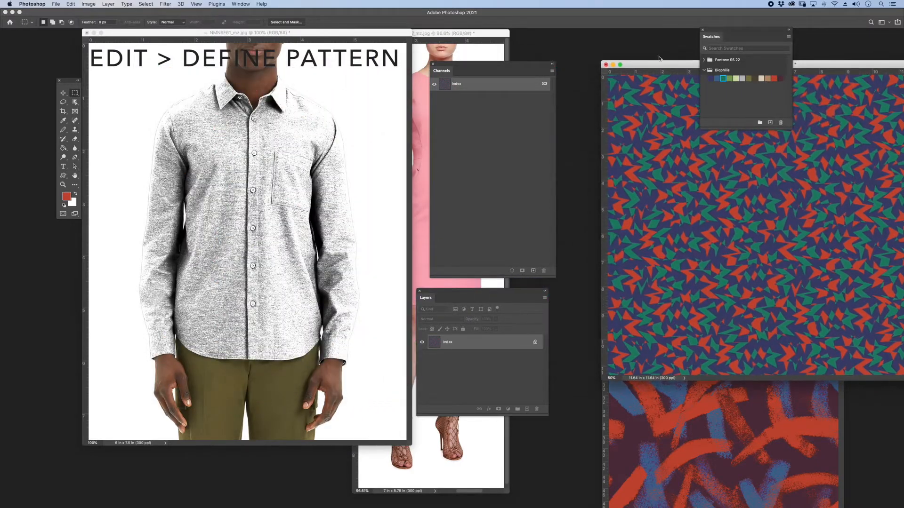
click(345, 38)
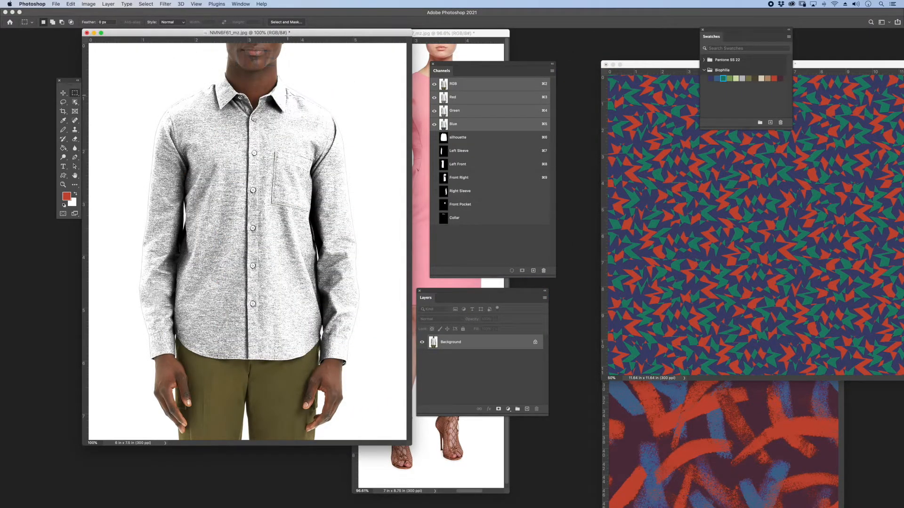
Load the Left Sleeve channel as a selection and fill it with the zigzag print on a new pattern fill layer.
super+click(444, 154)
click(108, 4)
mouse_move(132, 93)
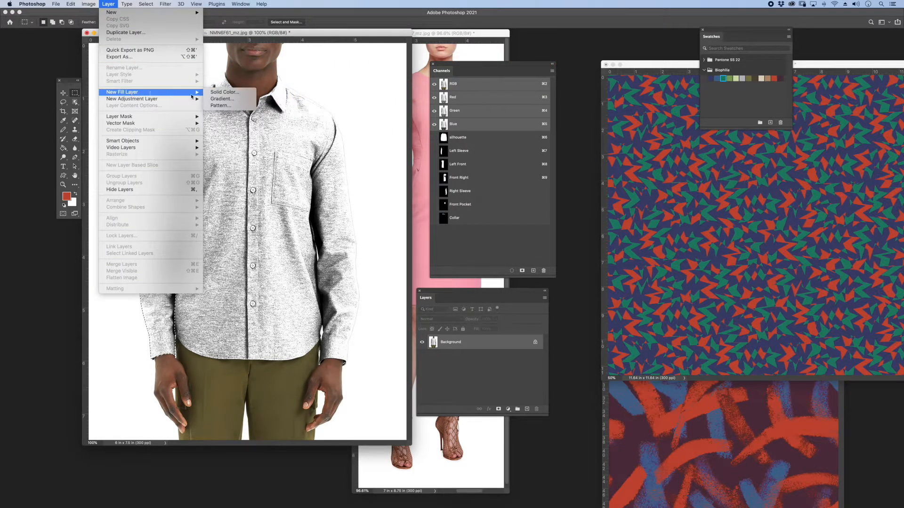
click(221, 105)
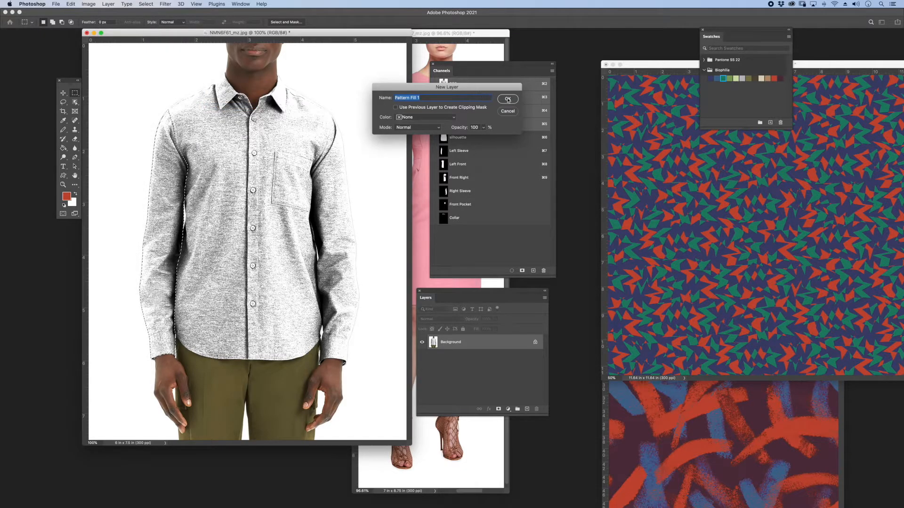
click(508, 99)
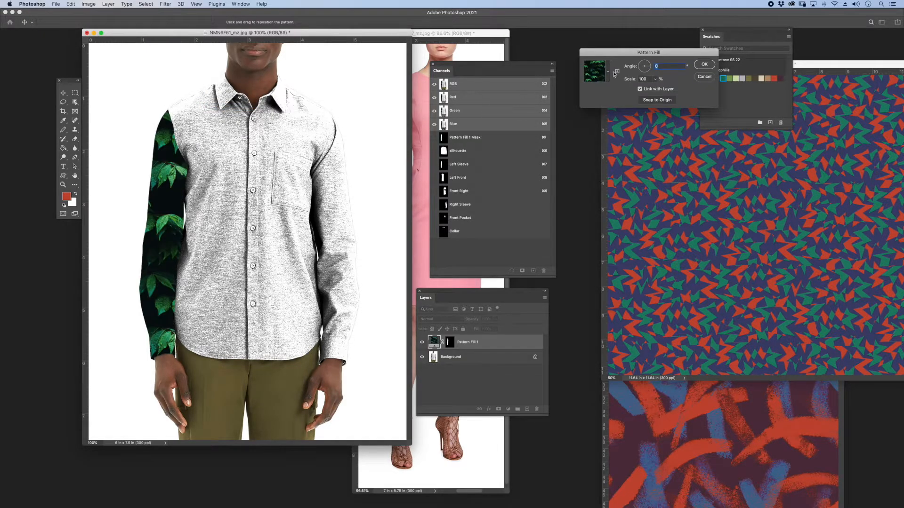
click(607, 71)
click(596, 147)
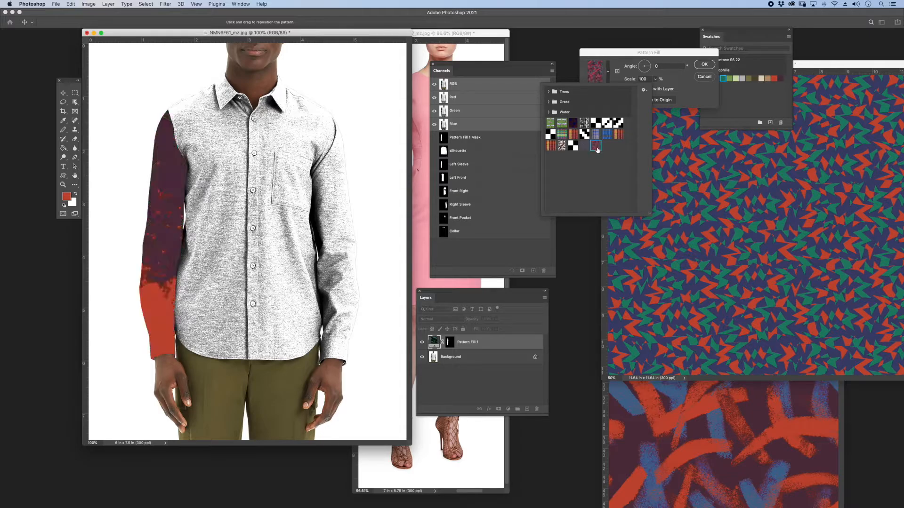
click(584, 147)
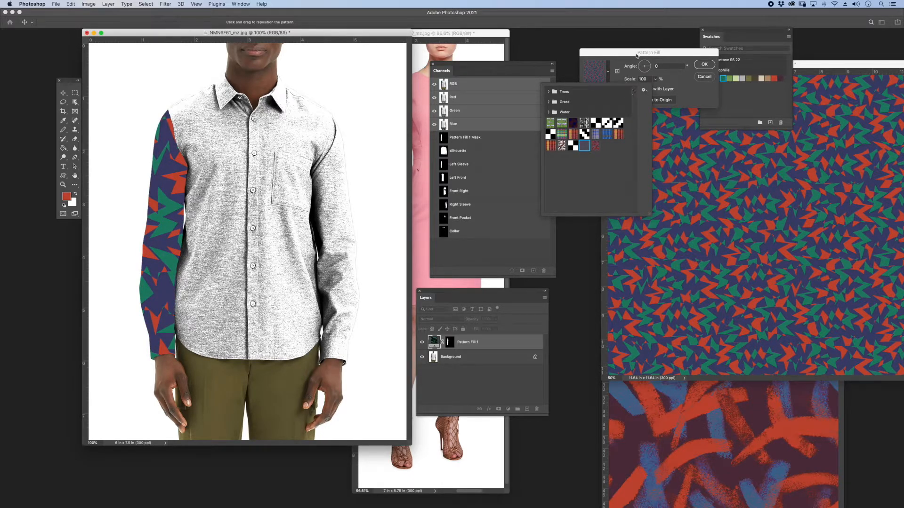
click(652, 51)
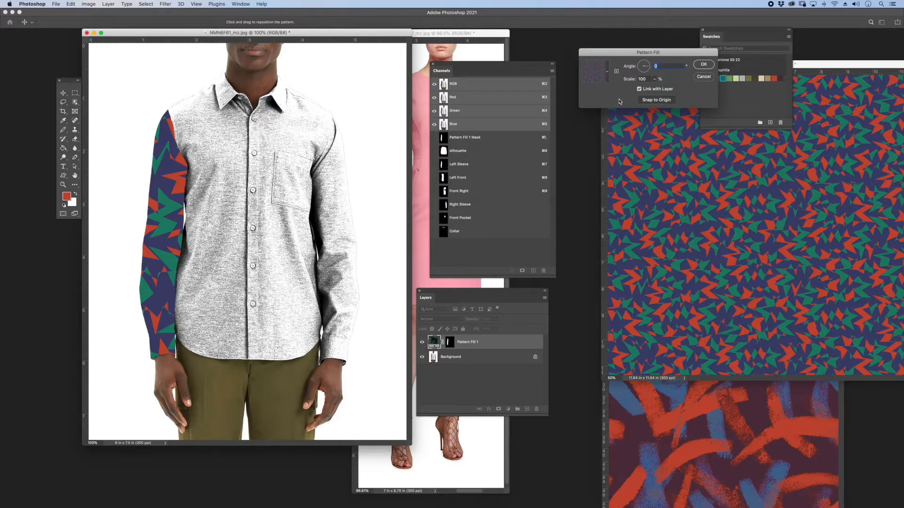
click(703, 64)
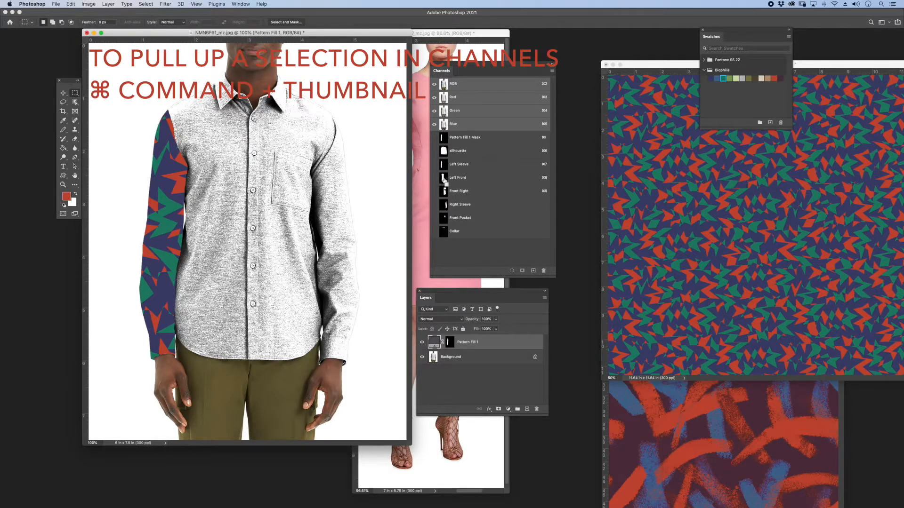
Load the Left Front channel as a selection and add a pattern fill layer using the zigzag print.
super+click(443, 178)
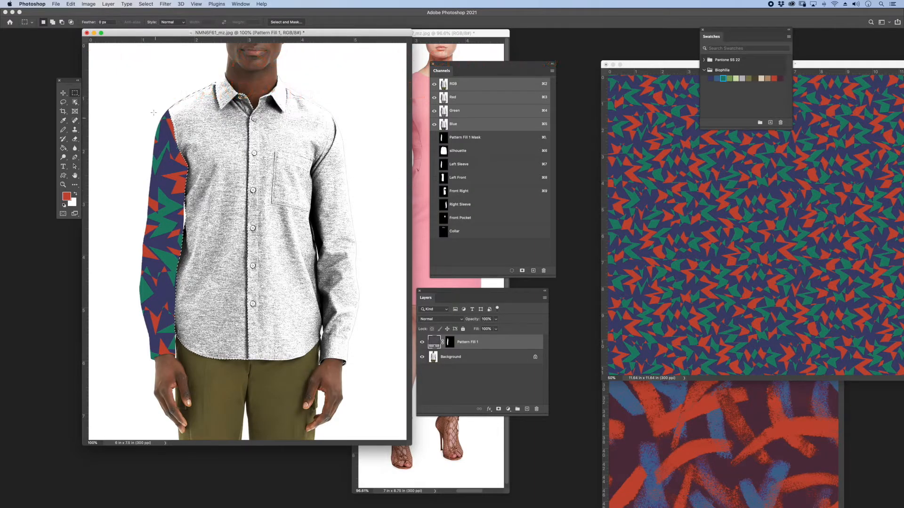
click(108, 4)
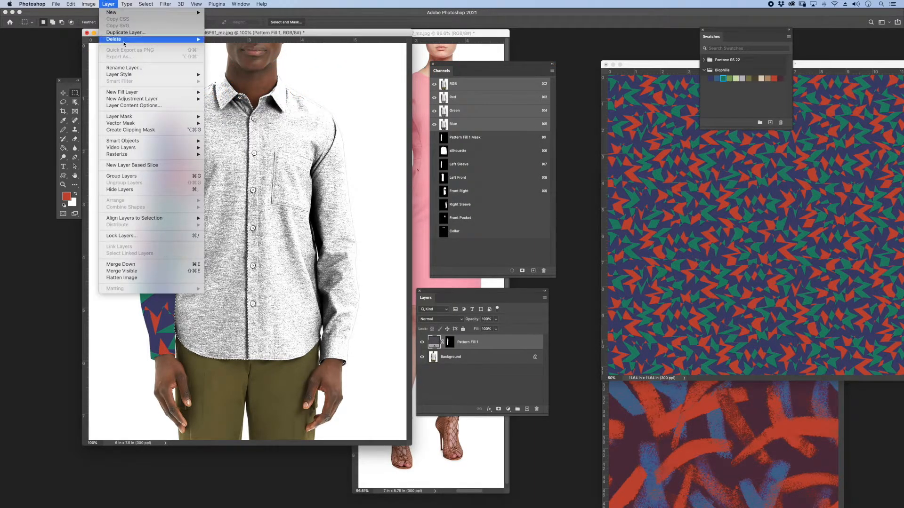
click(231, 105)
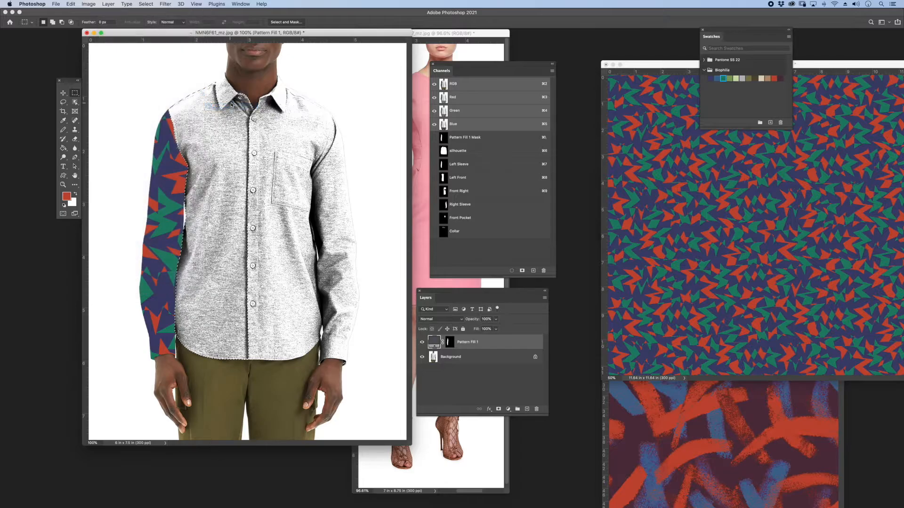
click(509, 97)
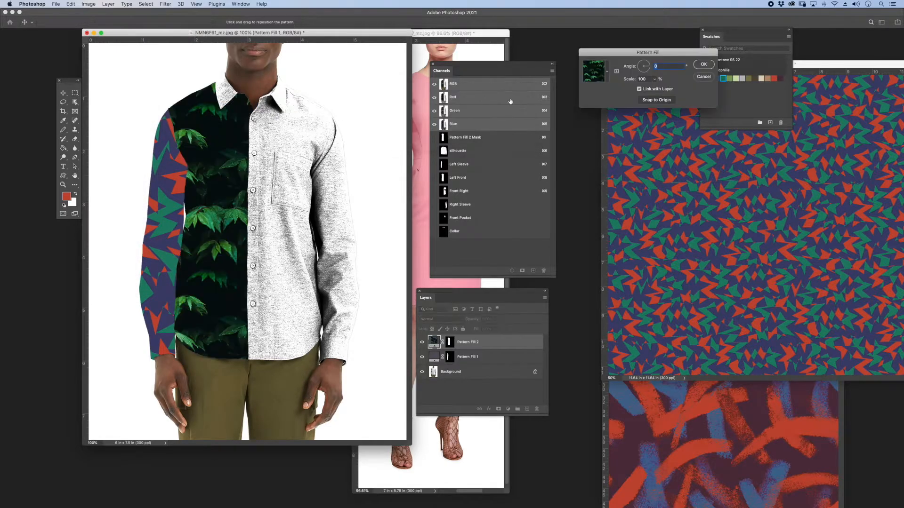
click(607, 72)
click(596, 146)
click(584, 145)
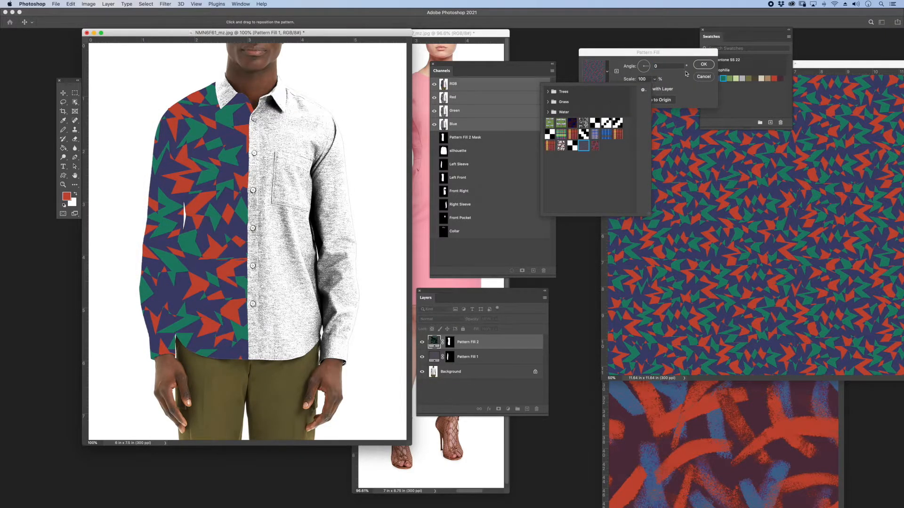
Reposition the print on the left front so it does not run on from the sleeve, and accept the fill.
drag(225, 202, 163, 147)
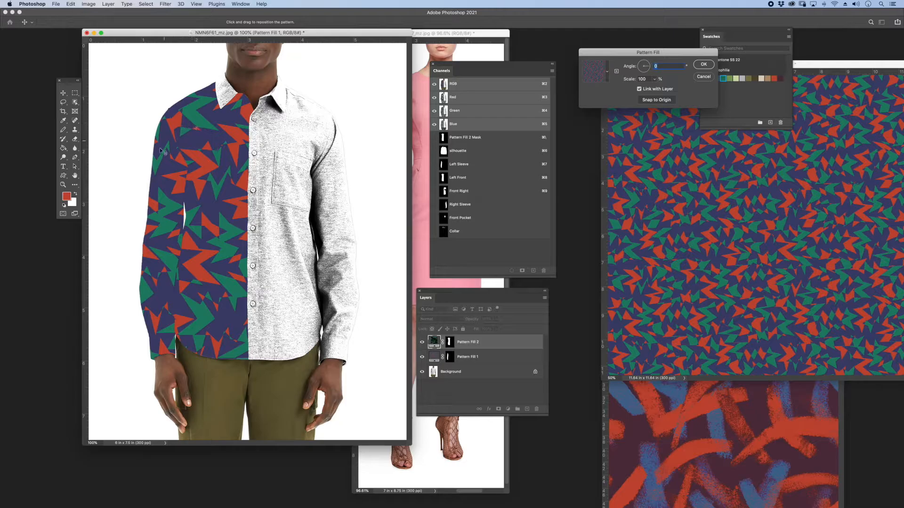
mouse_move(212, 212)
mouse_down()
mouse_move(221, 211)
mouse_move(206, 208)
mouse_move(218, 207)
mouse_up()
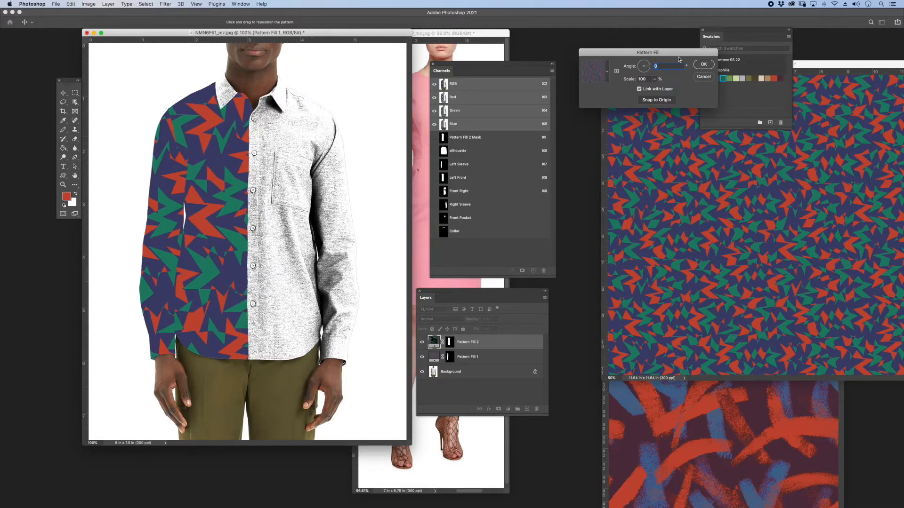
click(702, 64)
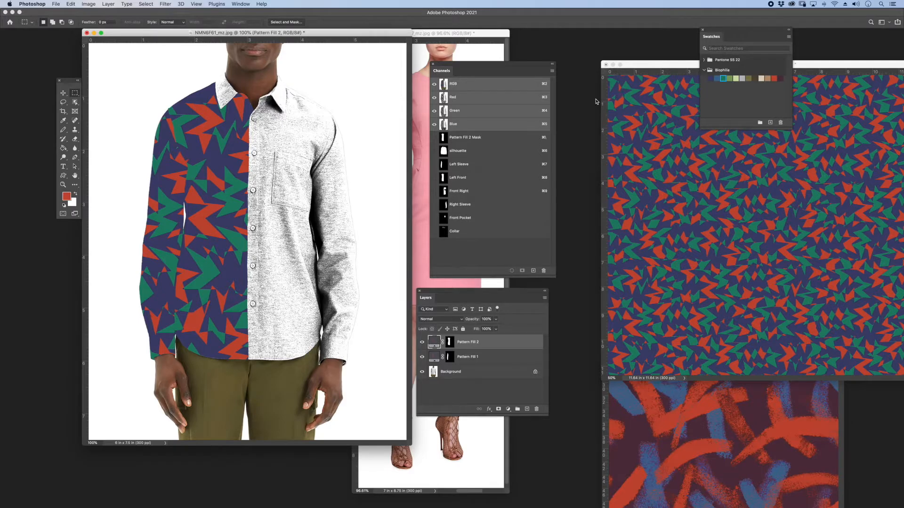
Load the Front Right channel as a selection and add a pattern fill layer with the zigzag print.
super+click(444, 193)
click(112, 5)
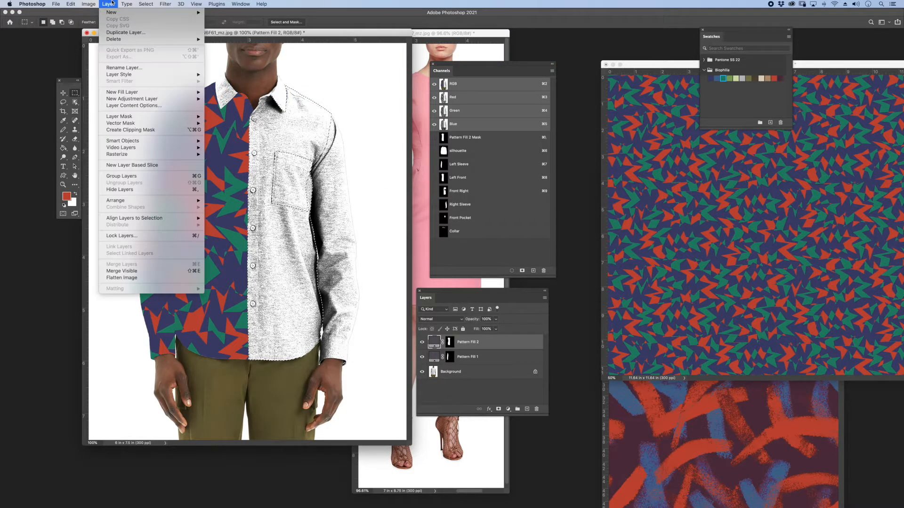
mouse_move(141, 92)
click(221, 105)
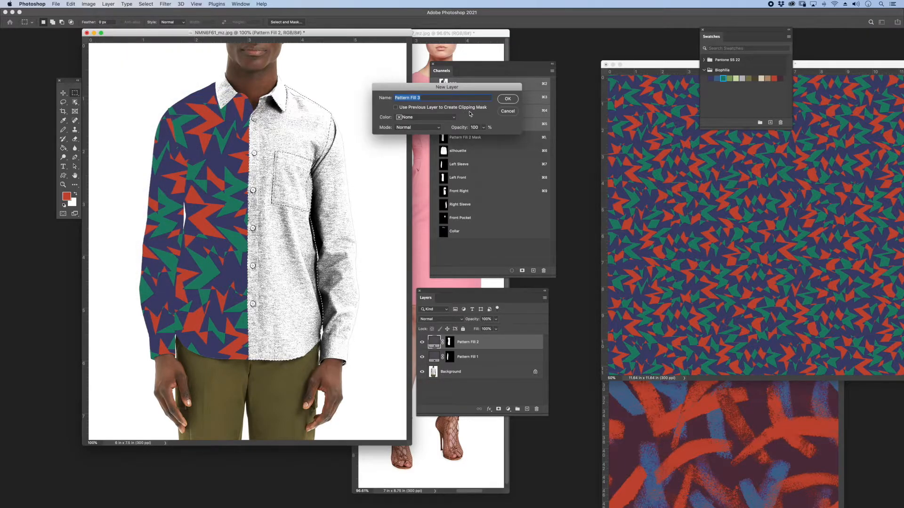
click(516, 99)
click(607, 70)
click(600, 134)
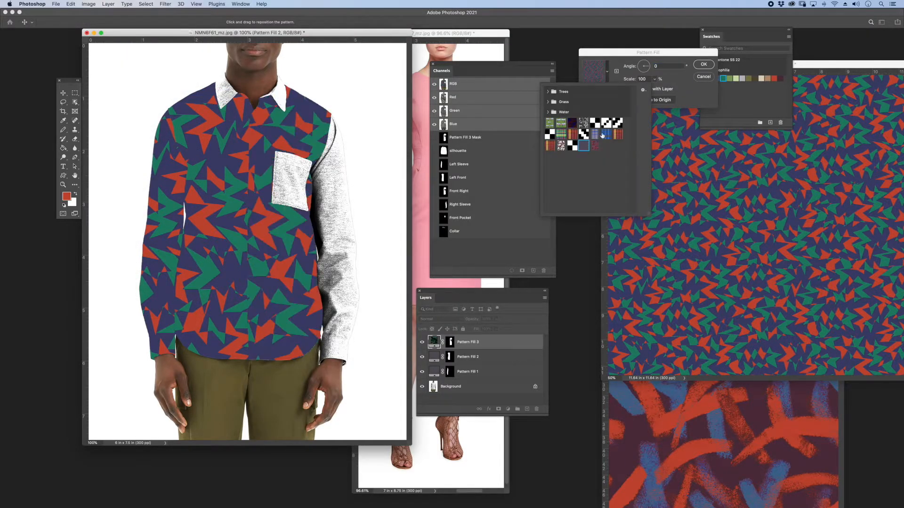
Shift the print within the right front panel to break it from the left front, and accept the fill.
click(314, 142)
drag(314, 142, 314, 299)
click(701, 65)
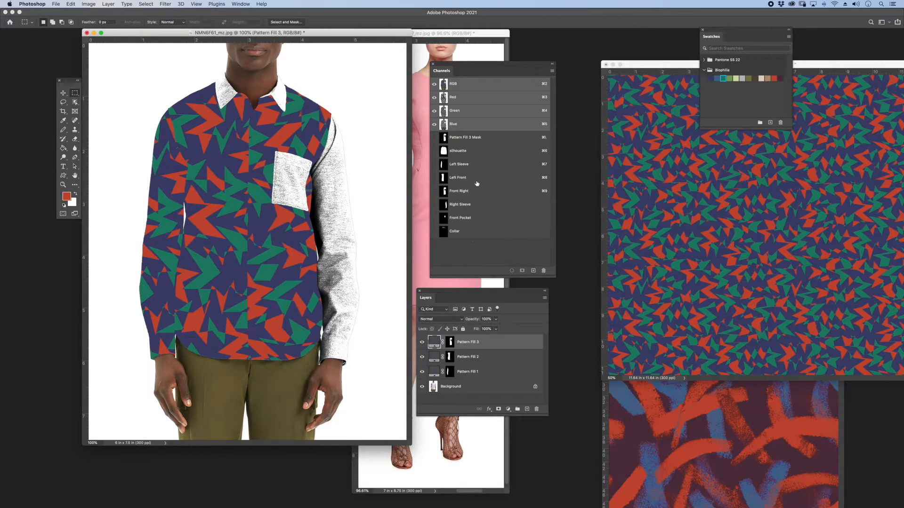
Load the Right Sleeve channel as a selection and fill it with the zigzag print on a new pattern fill layer.
super+click(445, 210)
click(108, 4)
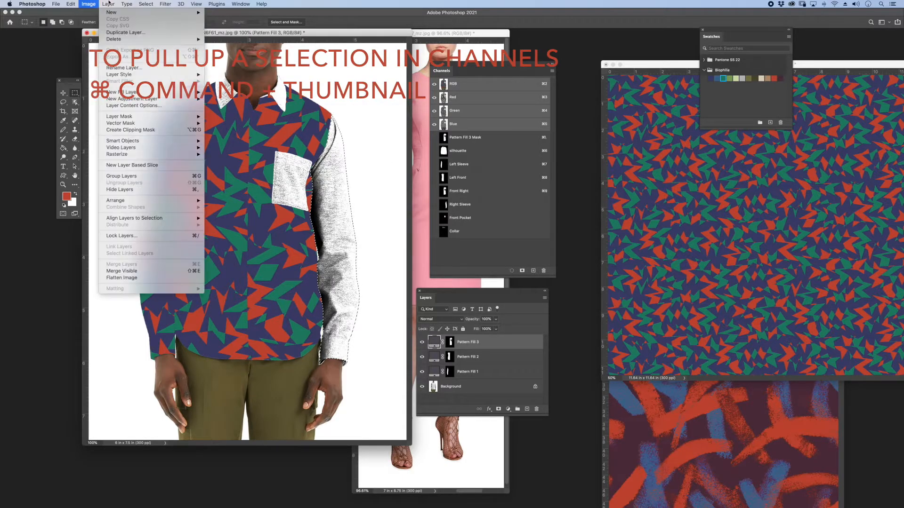
mouse_move(134, 75)
mouse_move(141, 92)
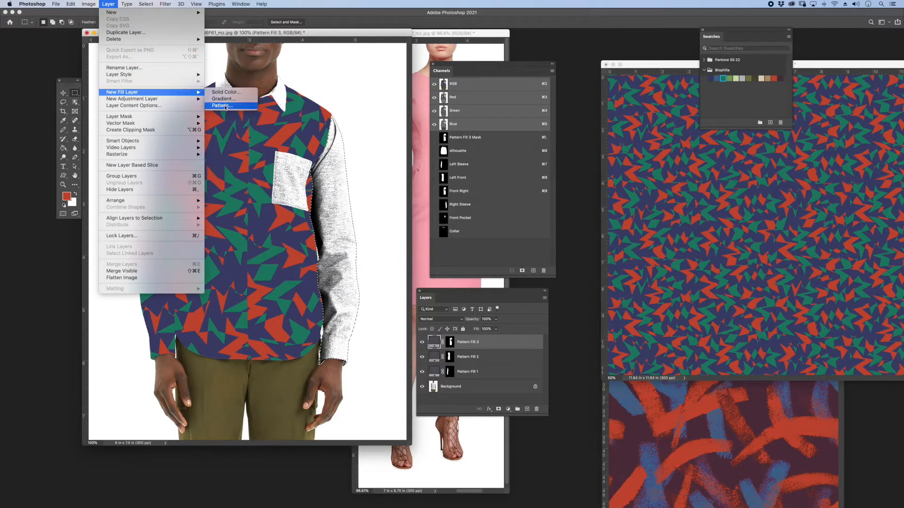
click(223, 106)
click(508, 99)
click(607, 72)
click(595, 146)
click(583, 148)
click(709, 66)
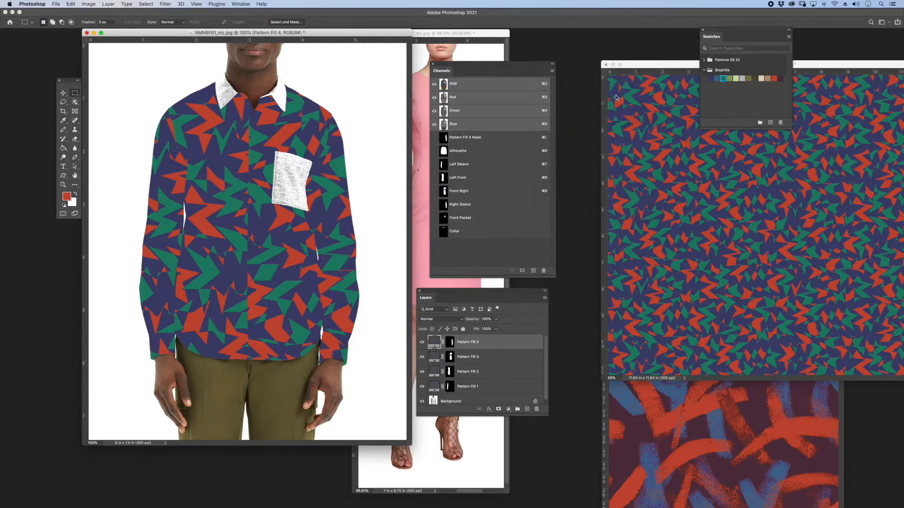
Load the Front Pocket channel as a selection and add a solid color fill layer for it.
scroll(543, 366, down, 1)
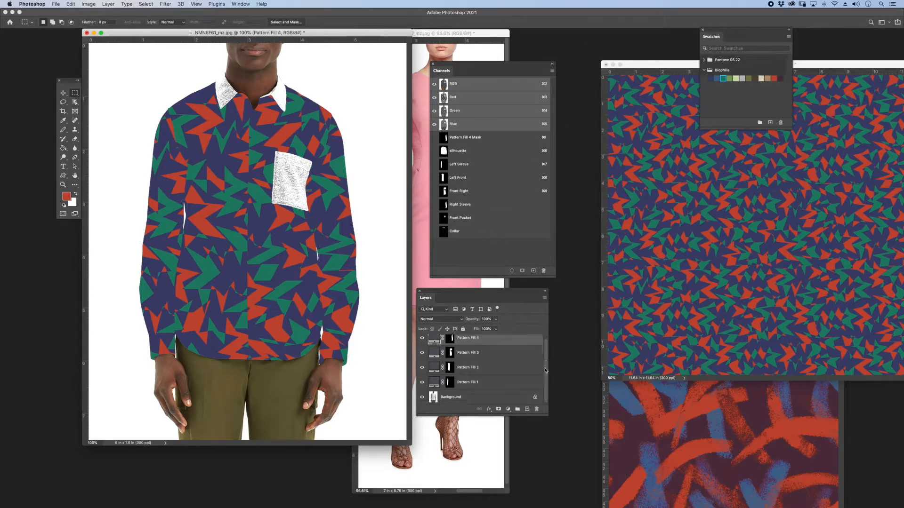
super+click(445, 220)
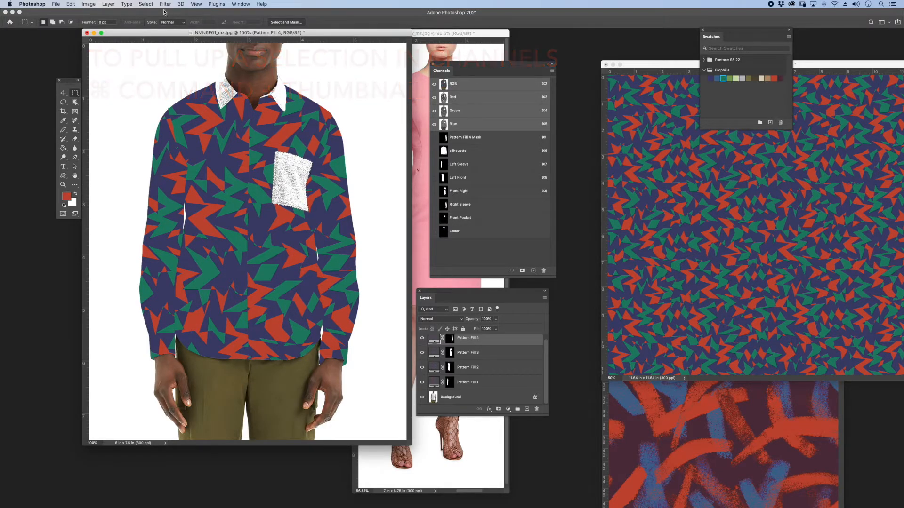
click(110, 4)
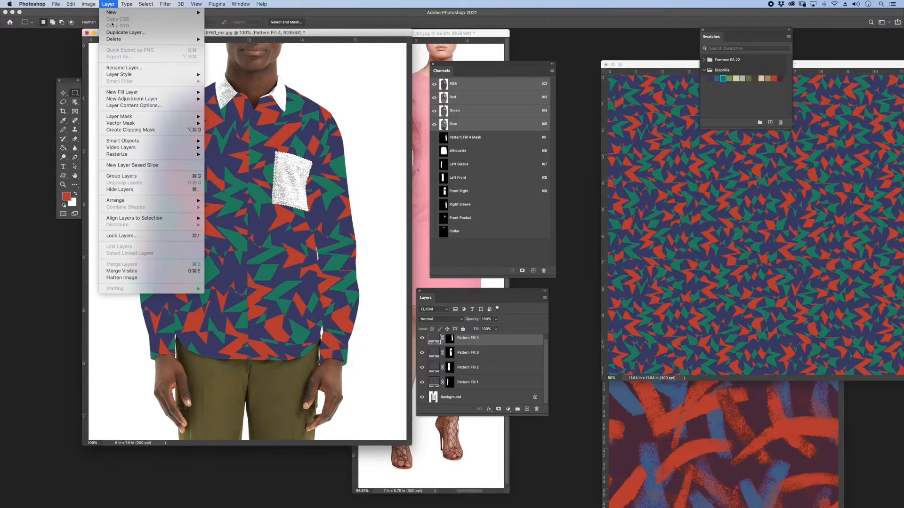
mouse_move(132, 93)
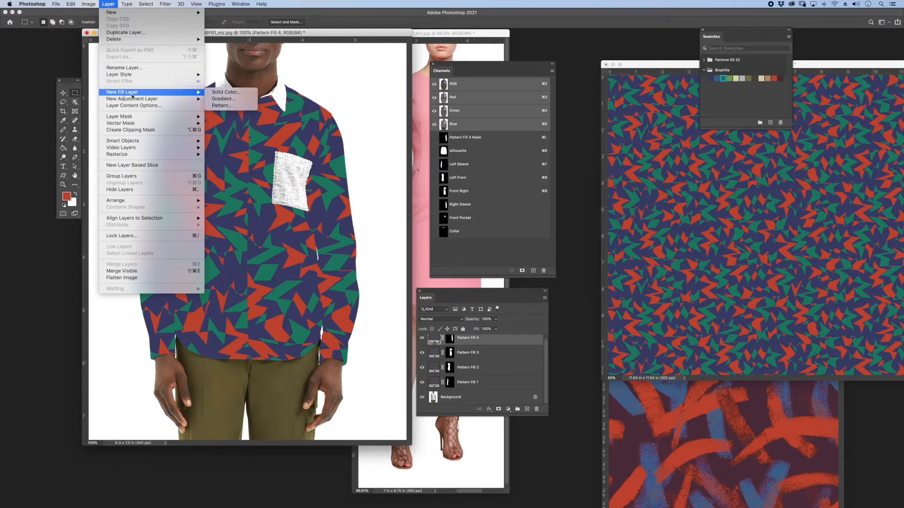
click(237, 92)
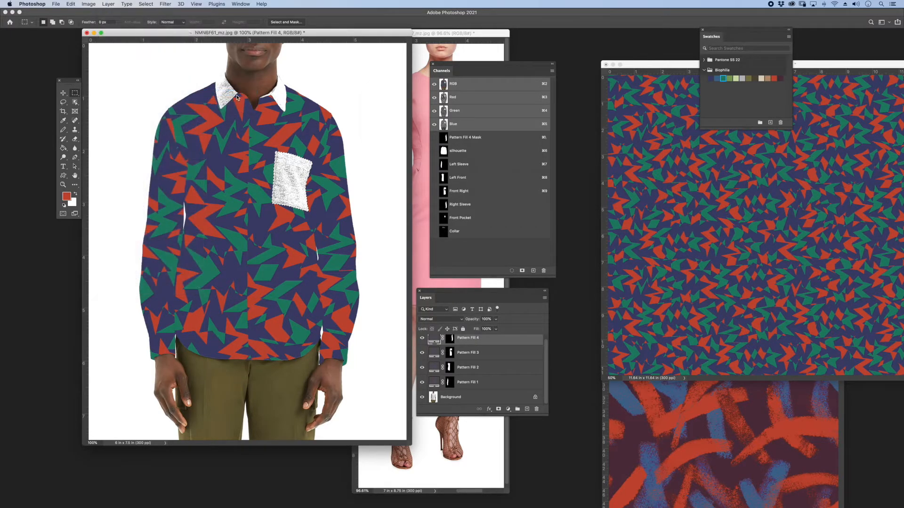
click(511, 101)
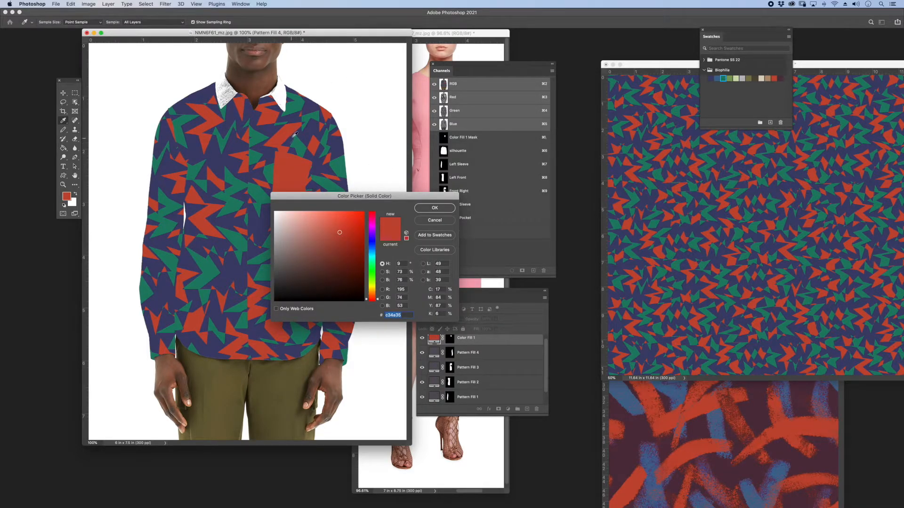
Try the print's navy and green on the pocket, settle on its red sampled from the shirt, and return to the marquee tool.
click(288, 146)
click(281, 137)
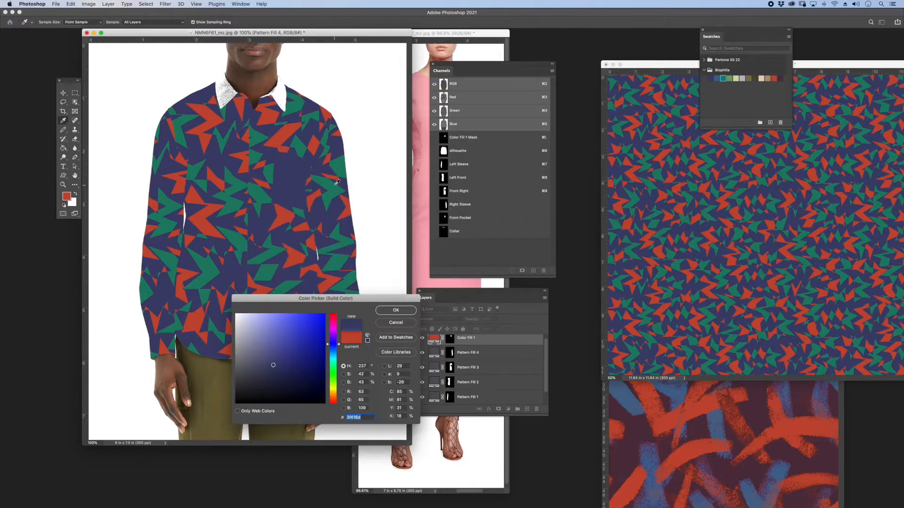
click(340, 173)
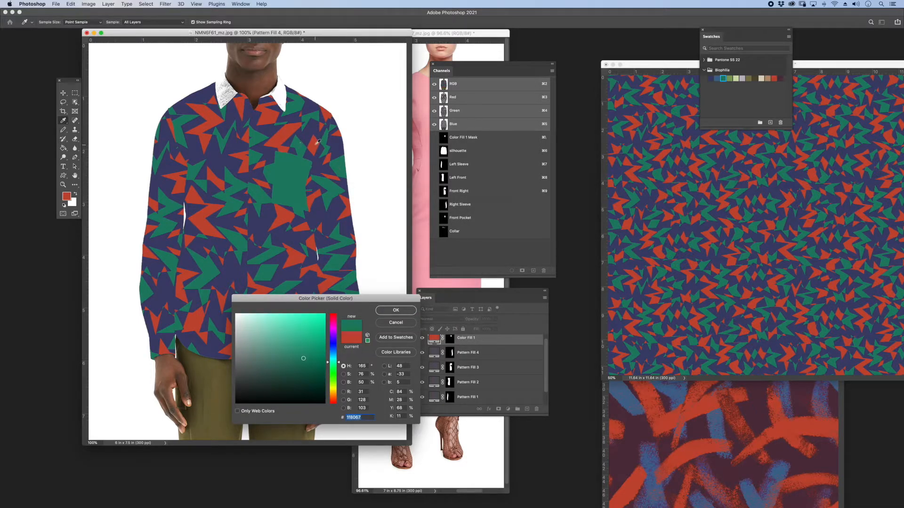
click(283, 141)
click(223, 158)
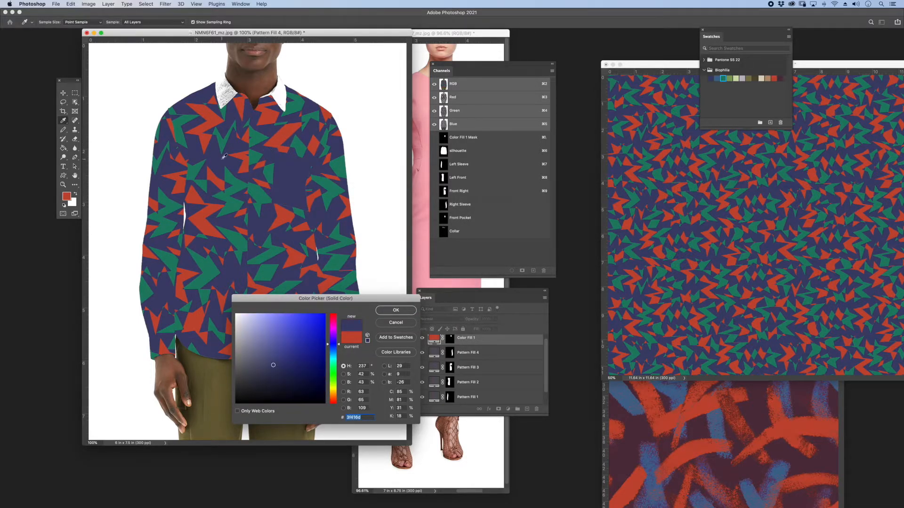
click(339, 172)
click(318, 146)
click(396, 311)
key(m)
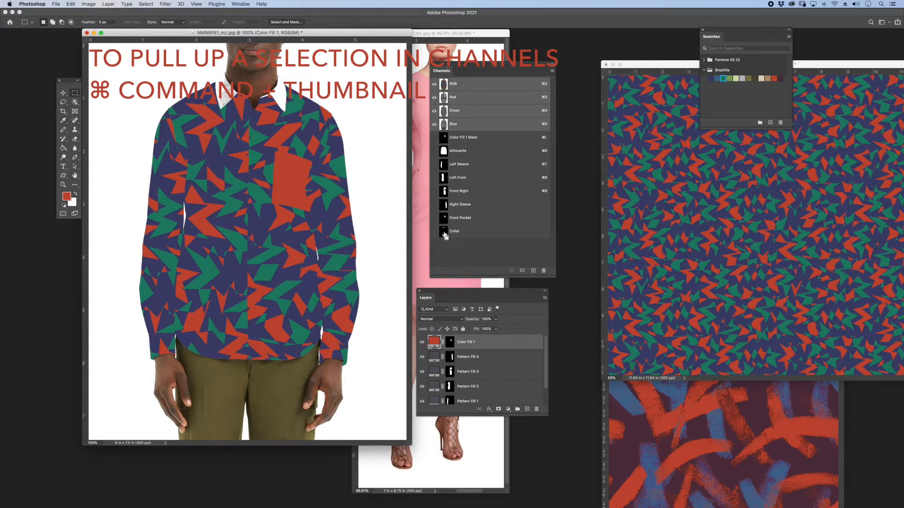
Load the Collar channel as a selection and fill it with the print's green on a new solid color fill layer.
super+click(443, 234)
click(108, 4)
mouse_move(138, 93)
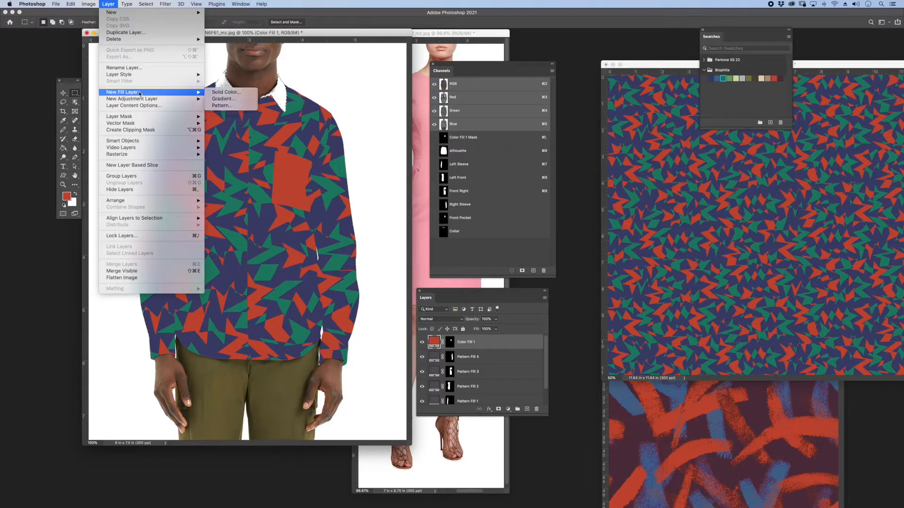
click(228, 93)
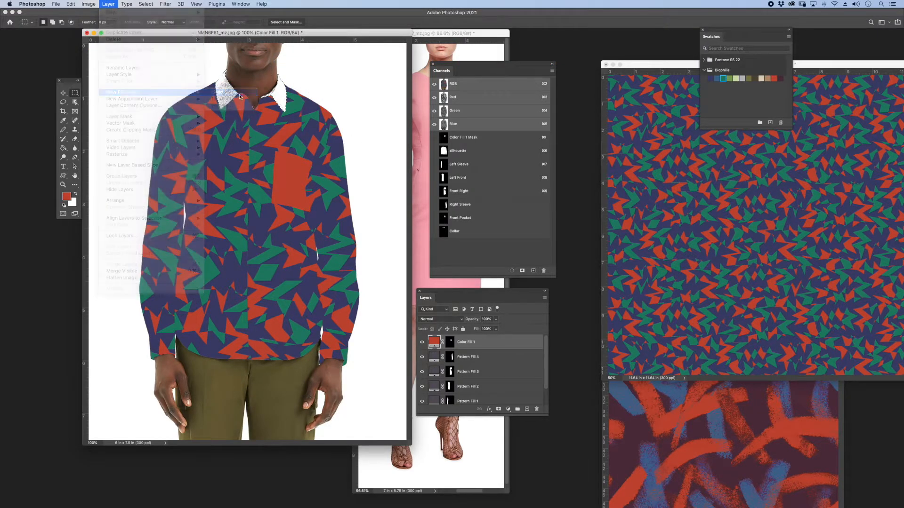
key(Return)
click(298, 117)
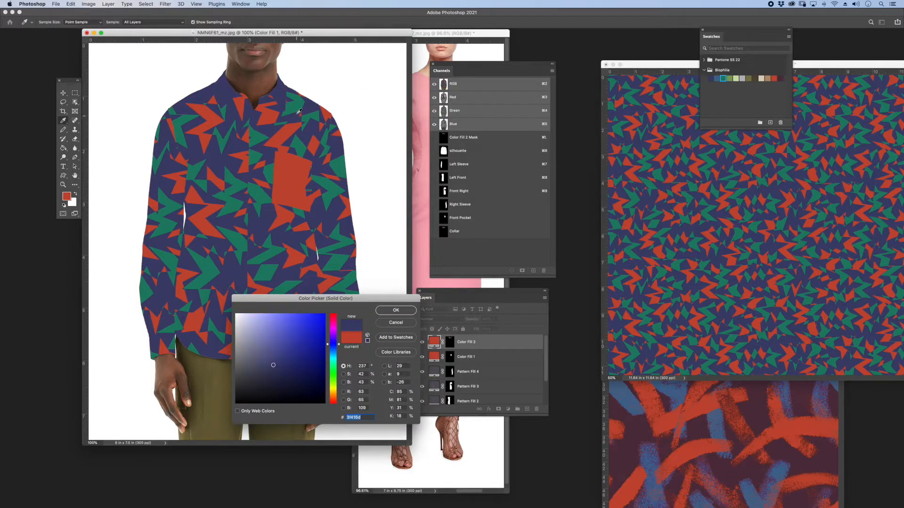
click(299, 110)
click(396, 311)
Reposition and enlarge the Layers panel so that every fill layer and the Background are listed.
drag(471, 290, 431, 158)
drag(506, 285, 514, 392)
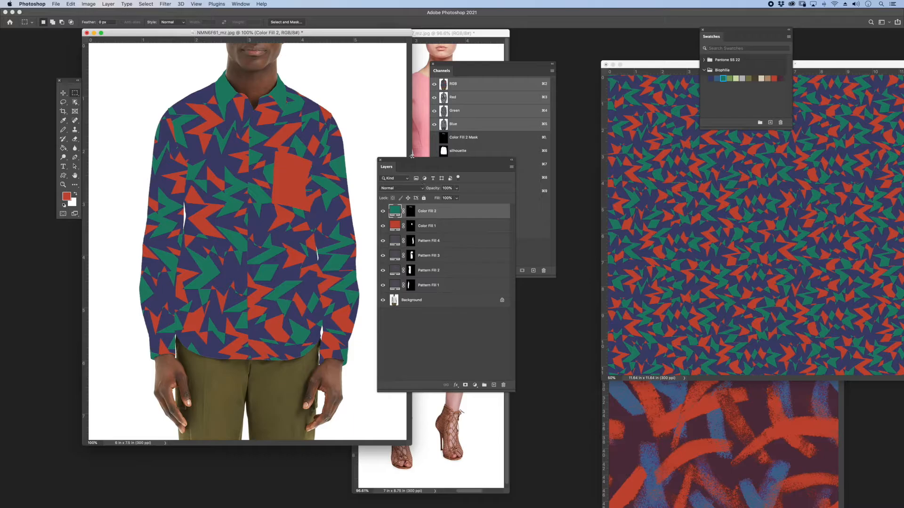
drag(412, 159, 411, 166)
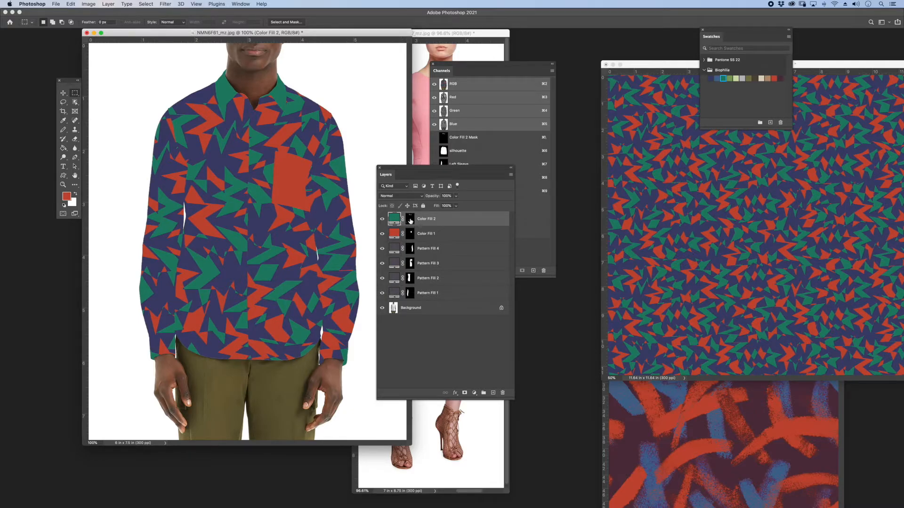
drag(432, 169, 458, 139)
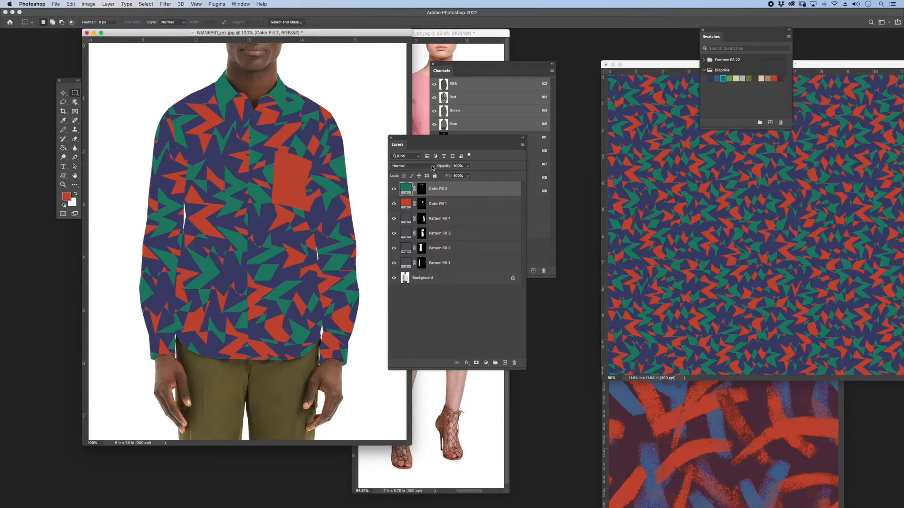
Select all six fill layers, from Color Fill 2 to Pattern Fill 1, and set their blend mode to Multiply.
click(432, 167)
click(432, 168)
shift+click(463, 267)
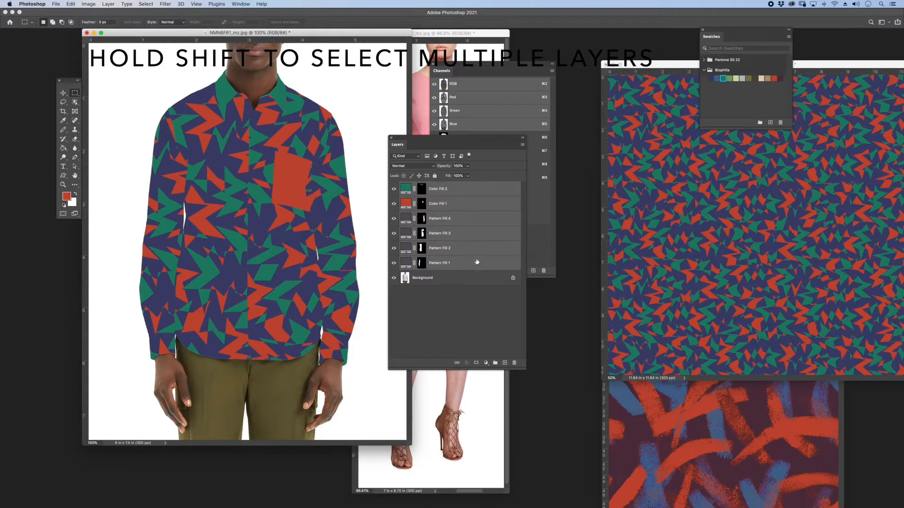
click(430, 168)
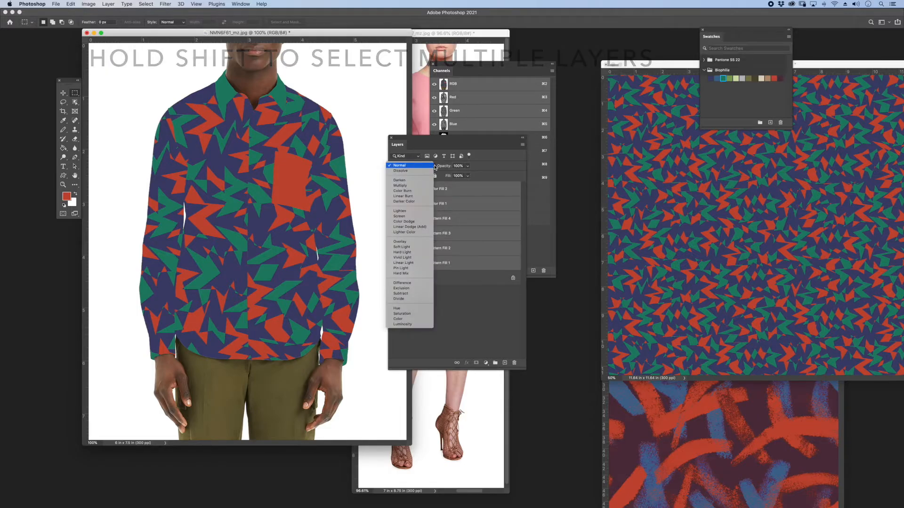
click(408, 188)
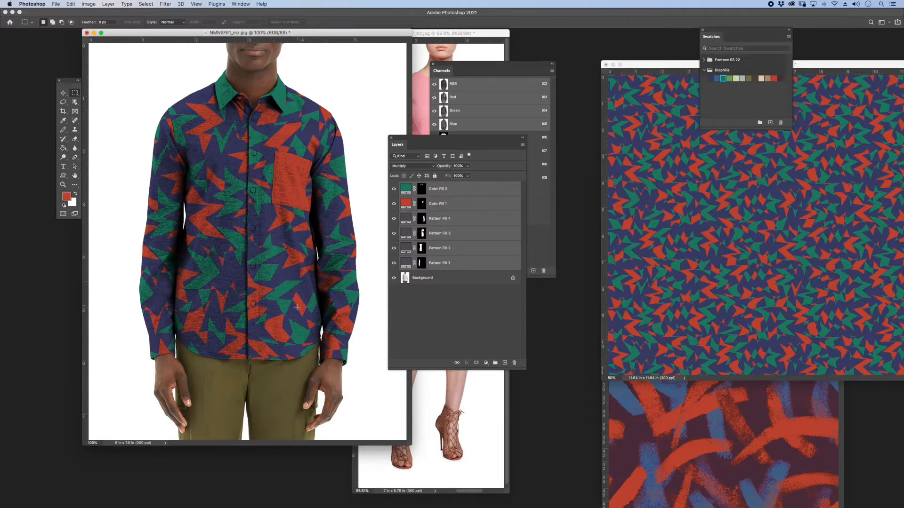
Set the right sleeve's pattern fill (Pattern Fill 4) to 45% scale and an angle of about -75°.
click(408, 220)
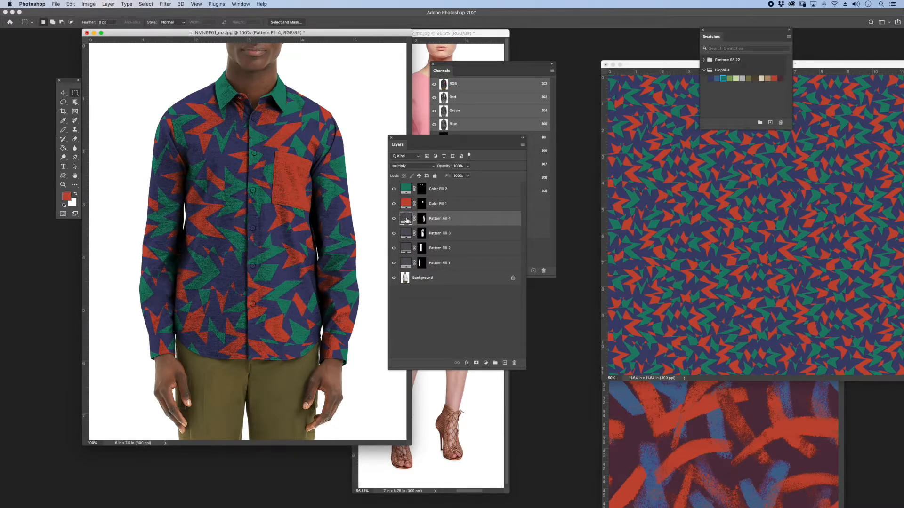
double_click(407, 219)
drag(611, 56, 393, 111)
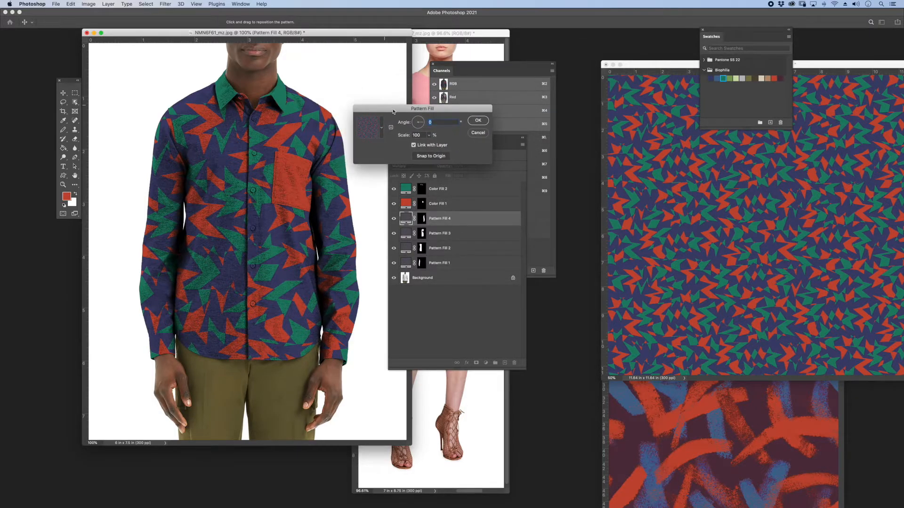
click(429, 136)
drag(429, 145, 425, 145)
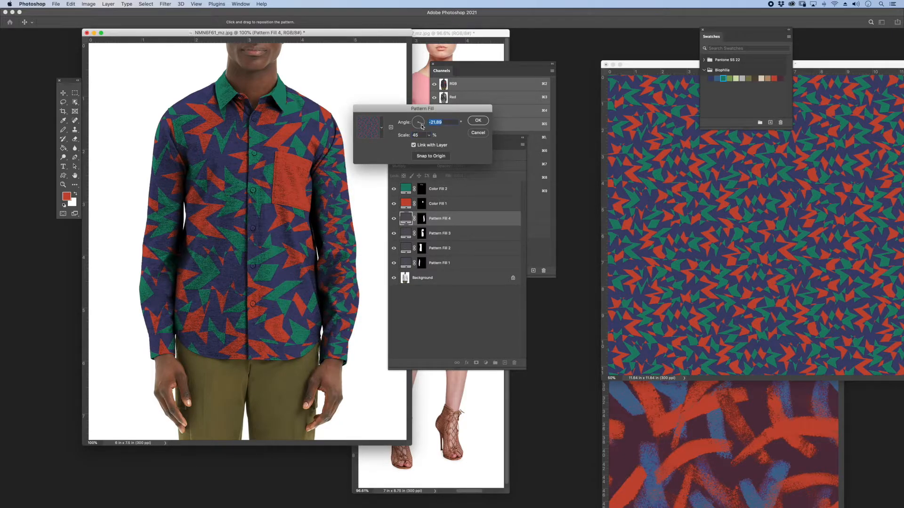
drag(417, 127, 421, 125)
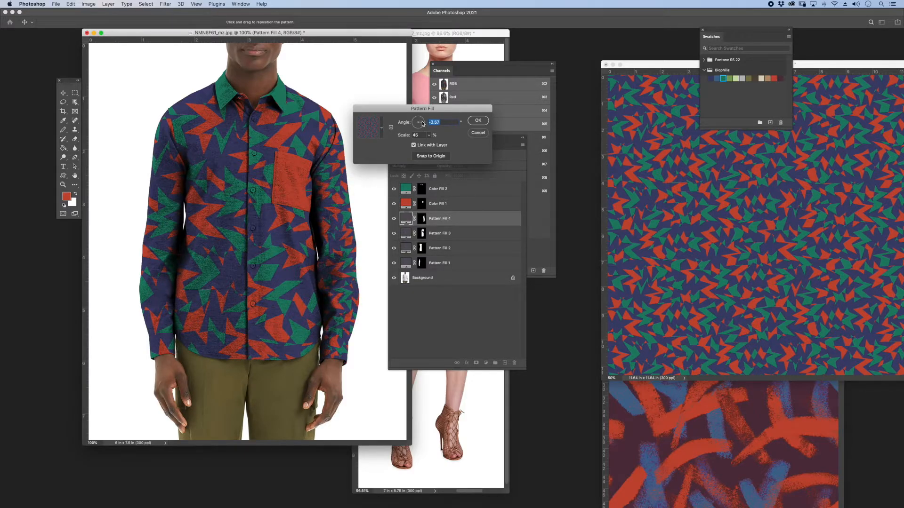
drag(421, 128, 421, 127)
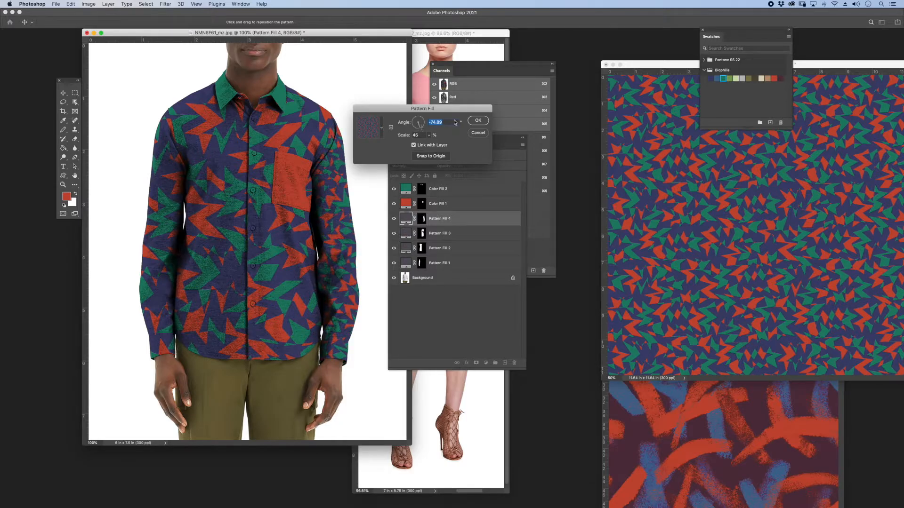
click(477, 121)
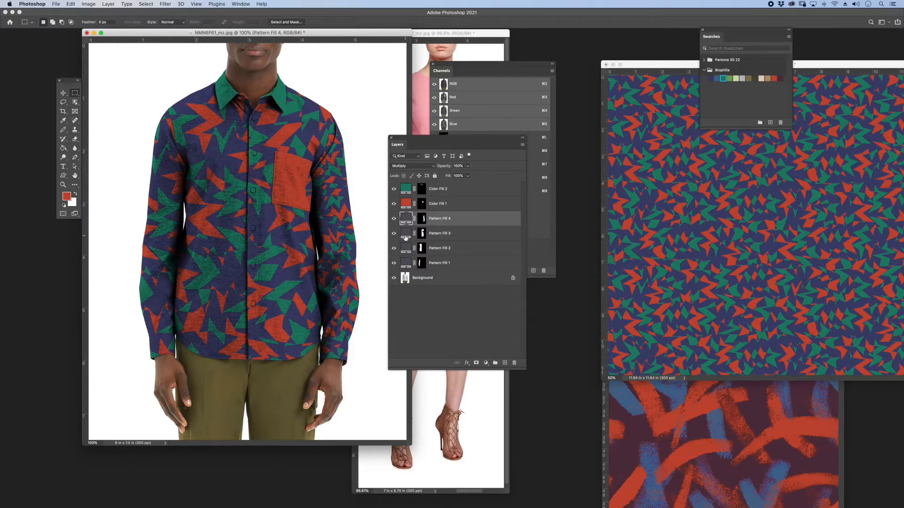
Set the right front's pattern fill to 45% scale at a new angle, and reduce the left front's print to match.
double_click(405, 237)
text(45)
drag(422, 125, 415, 127)
click(477, 120)
double_click(406, 249)
click(478, 121)
Set the left sleeve's pattern fill (Pattern Fill 1) to 45% scale and rotate its print.
double_click(406, 263)
key(Tab)
text(45)
drag(422, 124, 421, 121)
click(478, 120)
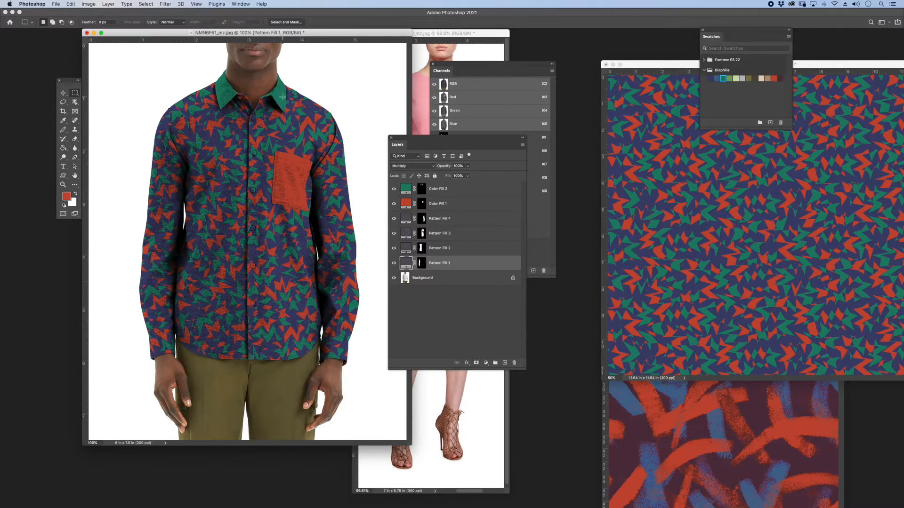
Try the zigzag print's navy and the brushstroke print's blue on the pocket fill, and accept the zigzag print's red.
double_click(406, 203)
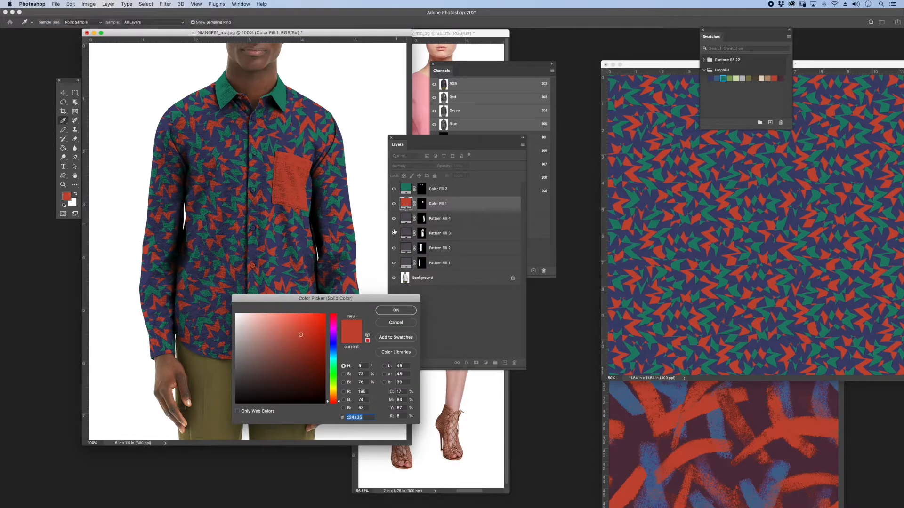
click(645, 188)
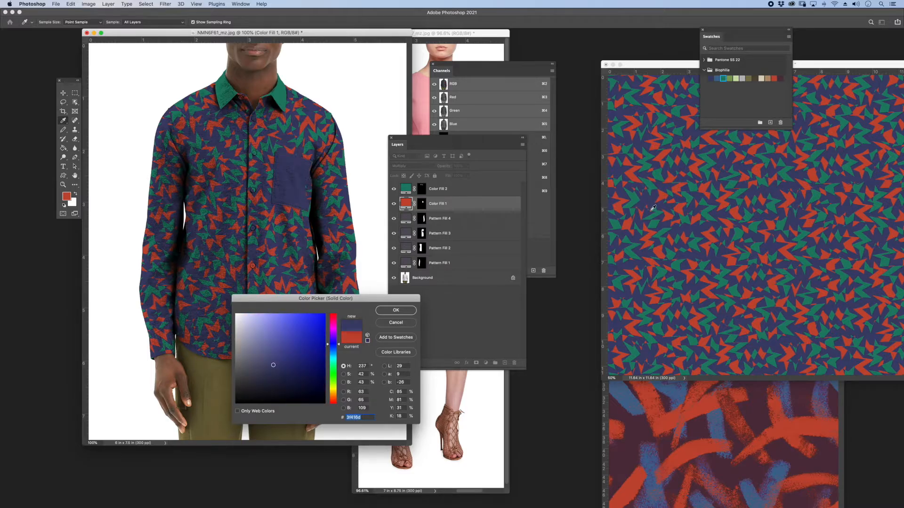
drag(307, 346, 286, 327)
click(644, 211)
click(657, 160)
click(659, 394)
click(749, 295)
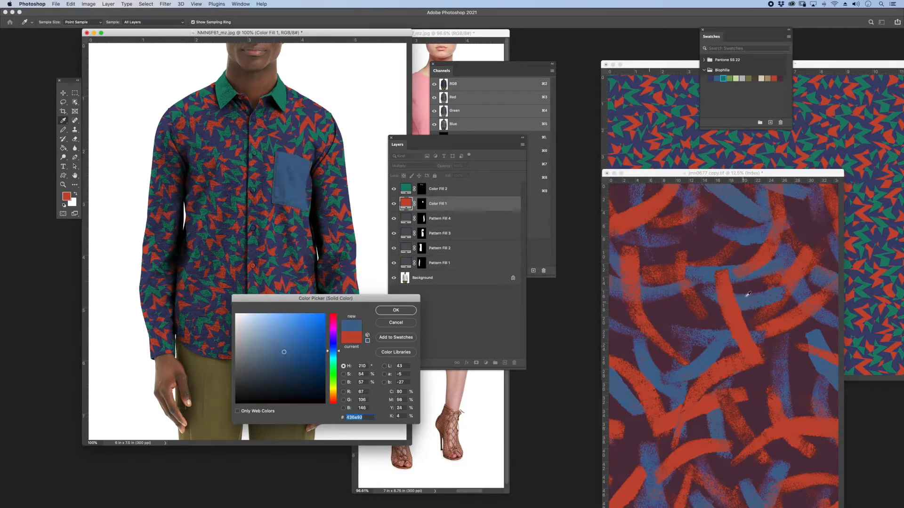
click(633, 118)
click(663, 117)
click(659, 132)
key(Return)
Try other colors sampled from the zigzag print on the collar fill, accept its green, and return to the marquee tool.
click(405, 190)
double_click(405, 191)
click(656, 198)
click(657, 191)
click(666, 155)
click(664, 171)
key(Return)
key(m)
Move the Layers and Channels panels away from the shirt image and deselect all layers.
drag(462, 141, 528, 142)
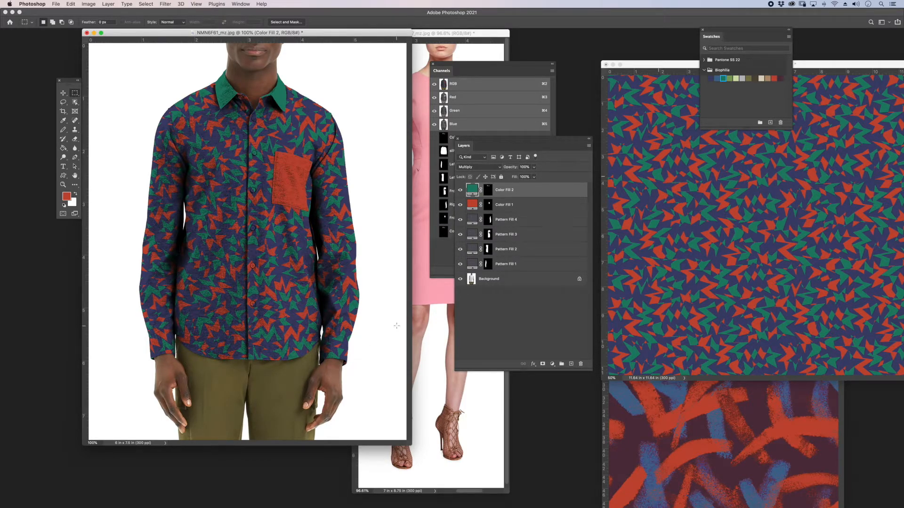
drag(485, 70, 481, 38)
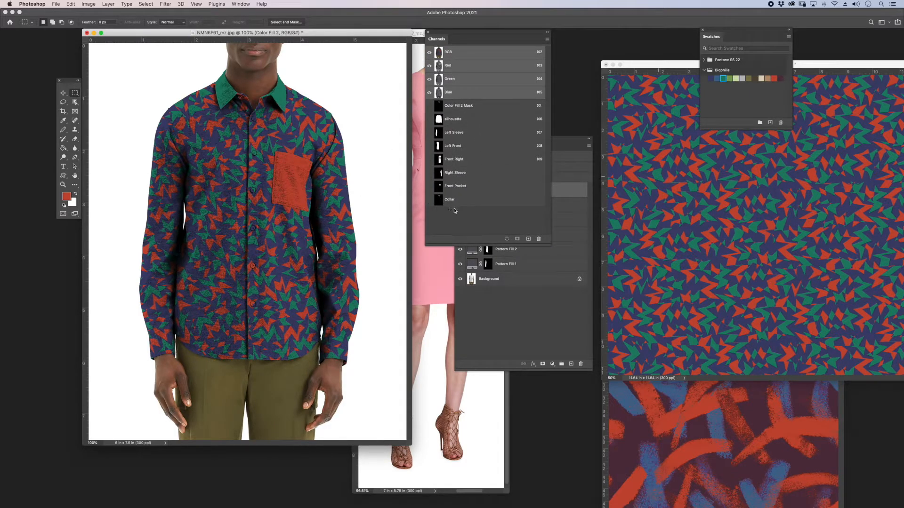
click(497, 320)
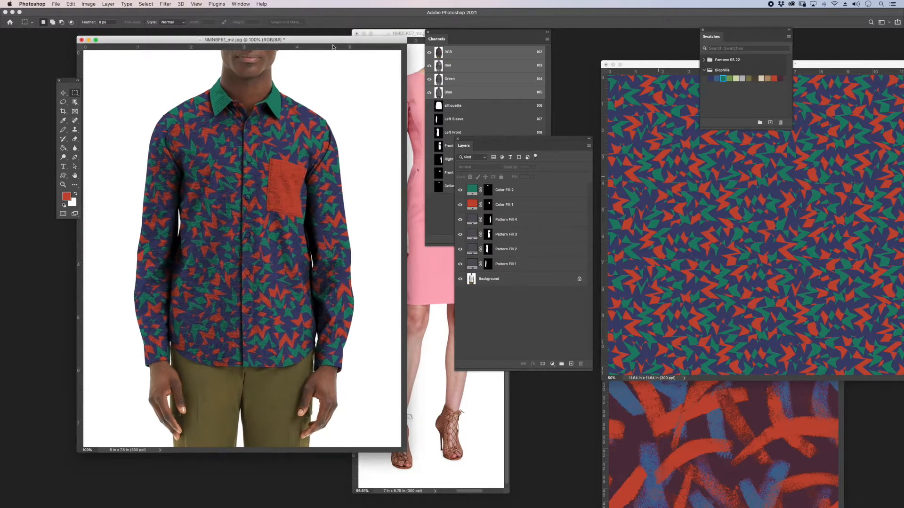
Trace the trousers on the Background layer with the Magnetic Lasso, adding the part beside the hand on the right to the selection.
key(super+plus)
key(super+plus)
scroll(266, 174, down, 10)
drag(388, 32, 290, 17)
click(63, 101)
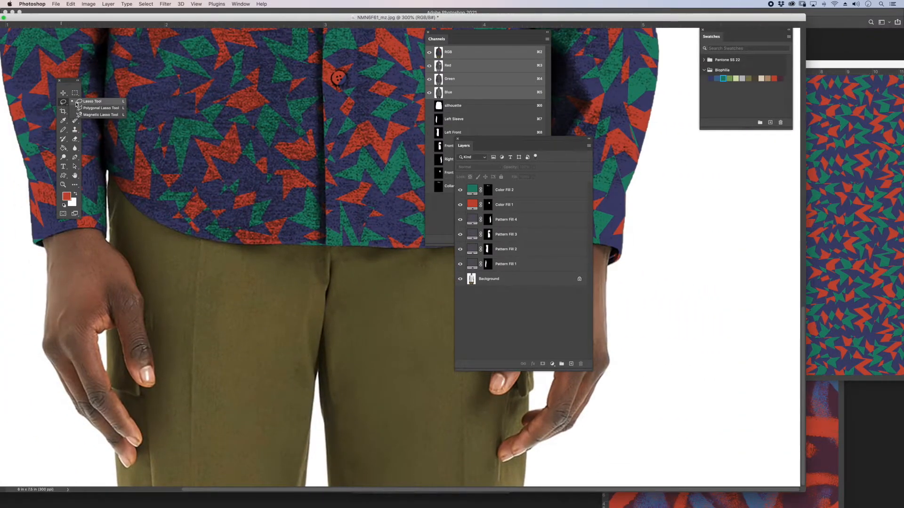
click(108, 115)
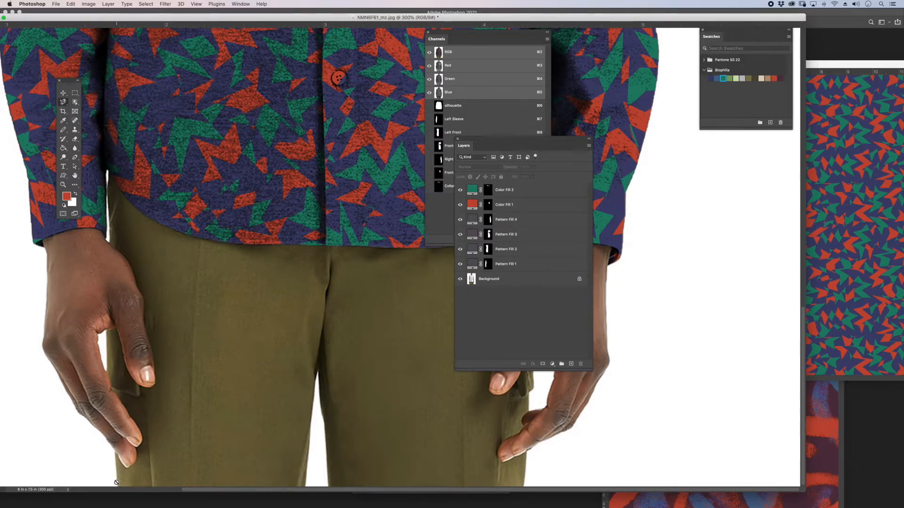
click(517, 279)
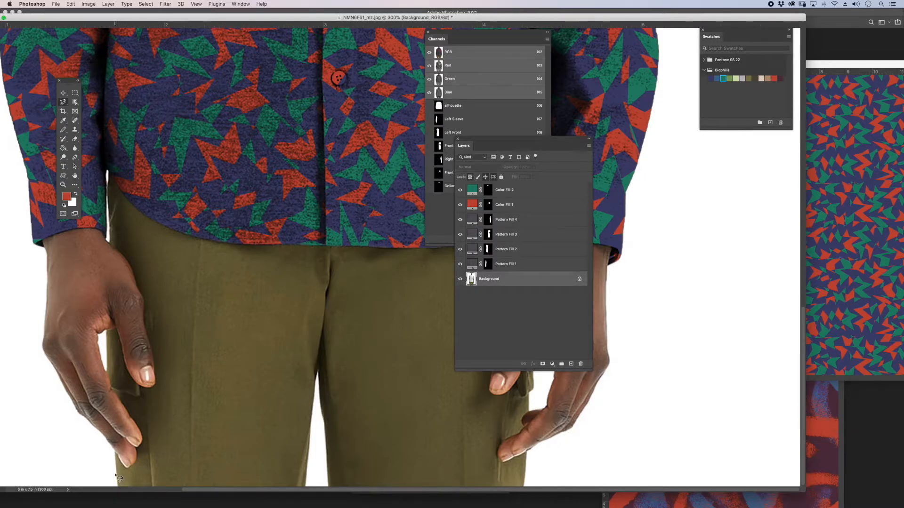
mouse_move(120, 487)
mouse_down()
mouse_move(115, 451)
mouse_move(136, 464)
mouse_move(142, 444)
mouse_move(108, 335)
mouse_move(147, 386)
mouse_move(144, 300)
mouse_move(111, 225)
mouse_move(134, 163)
mouse_move(214, 165)
mouse_move(348, 197)
mouse_move(434, 194)
mouse_move(325, 195)
mouse_move(425, 192)
mouse_move(440, 275)
mouse_move(434, 483)
mouse_up()
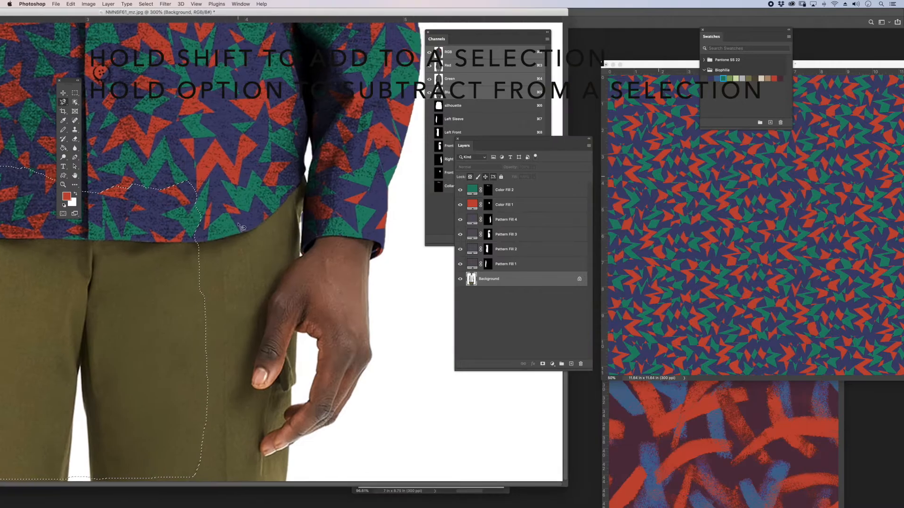
mouse_move(184, 224)
mouse_down()
mouse_move(203, 207)
mouse_move(301, 158)
mouse_move(308, 207)
mouse_move(301, 254)
mouse_move(266, 314)
mouse_move(252, 387)
mouse_move(274, 389)
mouse_move(301, 333)
mouse_move(323, 350)
mouse_move(309, 405)
mouse_move(290, 410)
mouse_move(290, 424)
mouse_move(272, 435)
mouse_move(264, 456)
mouse_move(287, 452)
mouse_move(291, 472)
mouse_move(151, 354)
mouse_up()
double_click(152, 354)
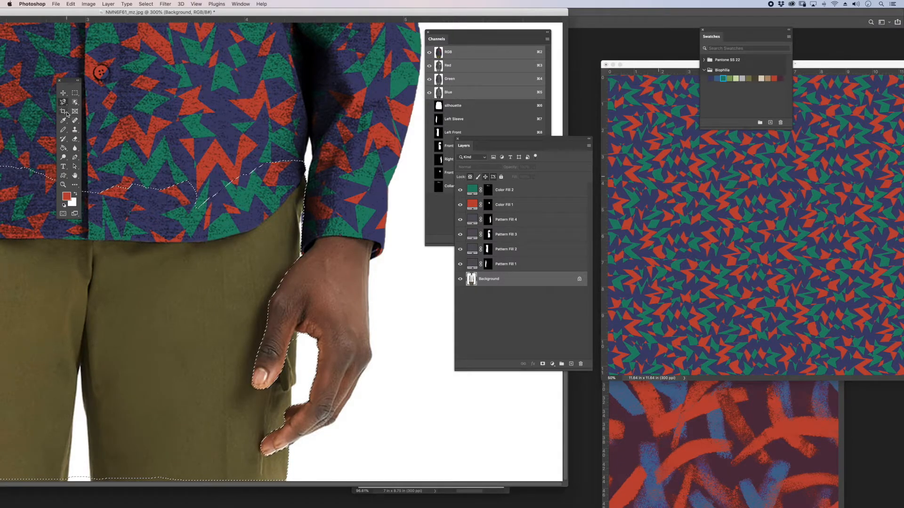
Subtract the white gap between the trouser legs from the selection with the regular Lasso tool.
drag(63, 102, 80, 105)
click(81, 101)
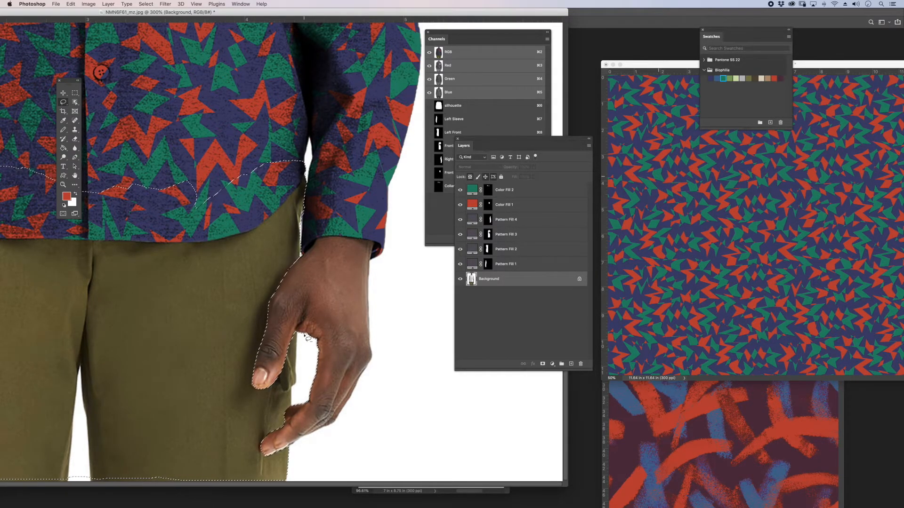
mouse_move(91, 487)
mouse_down()
mouse_move(144, 430)
mouse_move(70, 433)
mouse_move(69, 479)
mouse_move(79, 364)
mouse_move(90, 473)
mouse_up()
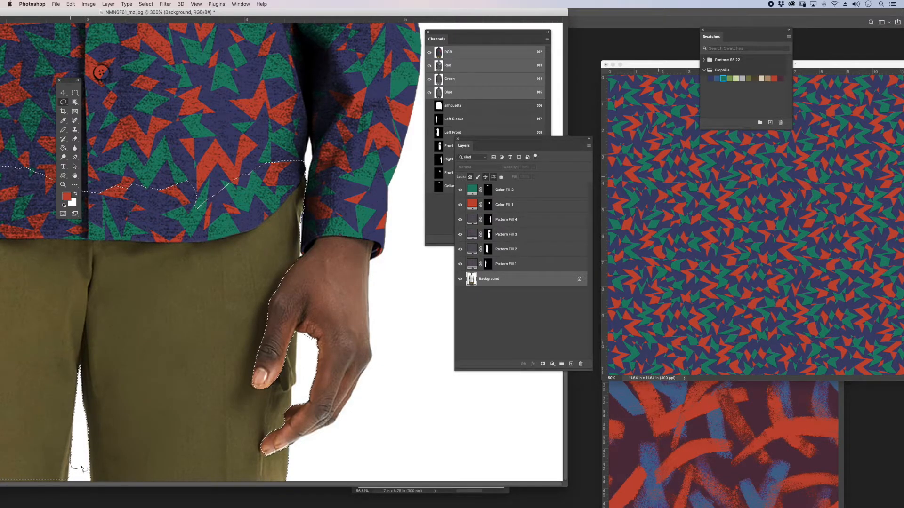
Subtract the silhouette channel from the trousers selection so its upper edge follows the shirt hem.
scroll(113, 261, left, 5)
drag(235, 11, 404, 15)
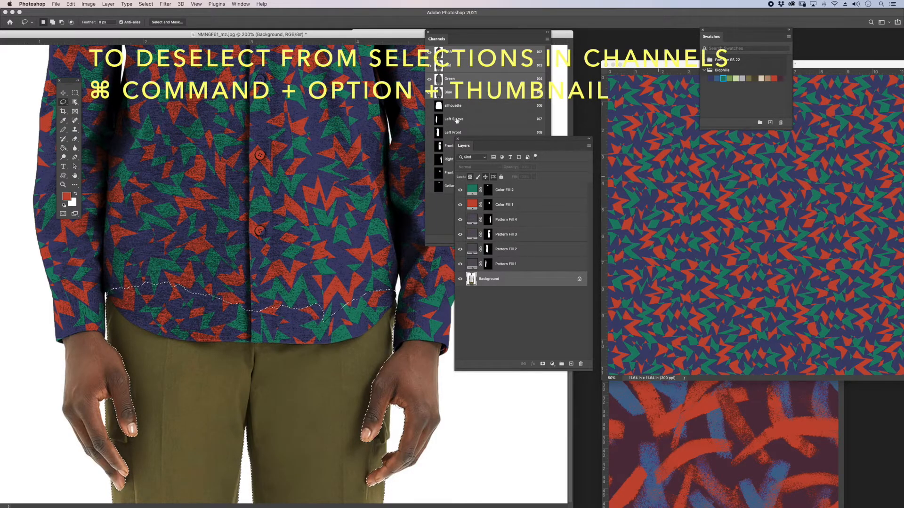
drag(507, 141, 612, 133)
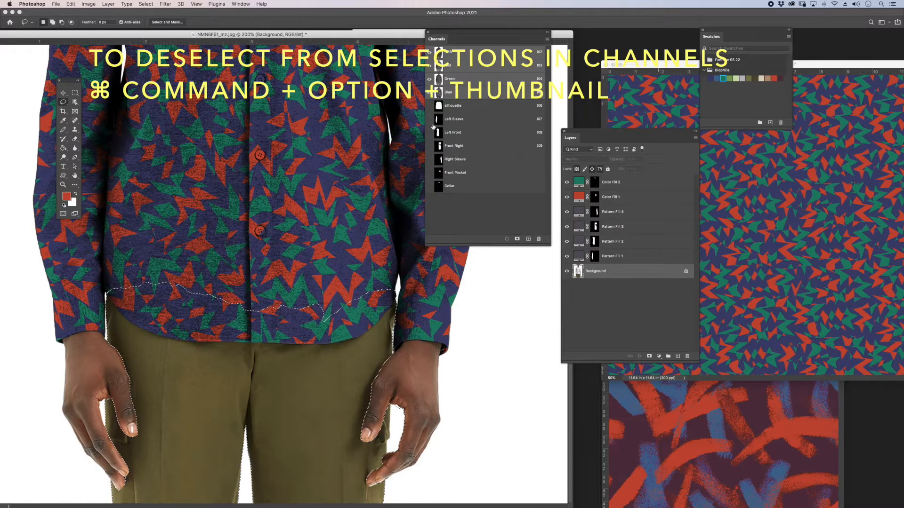
alt+super+click(439, 108)
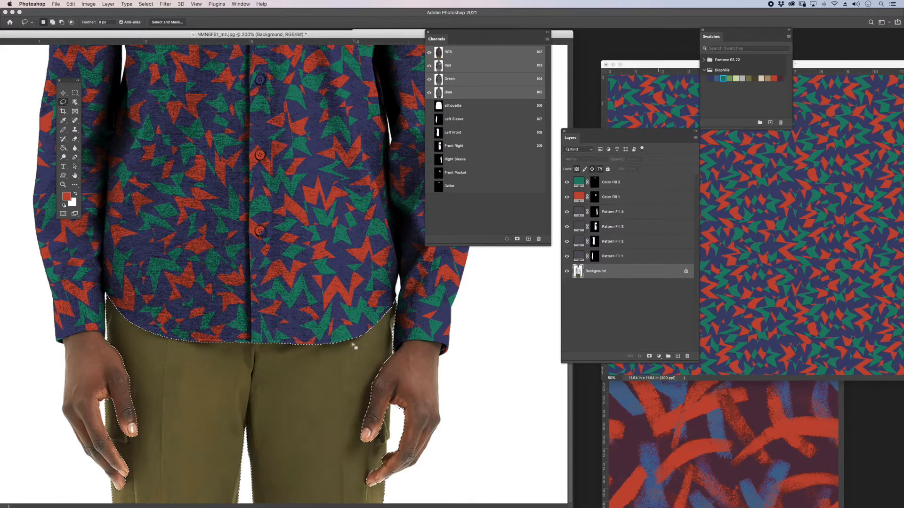
Desaturate the selected trousers on the Background layer.
click(89, 4)
mouse_move(94, 25)
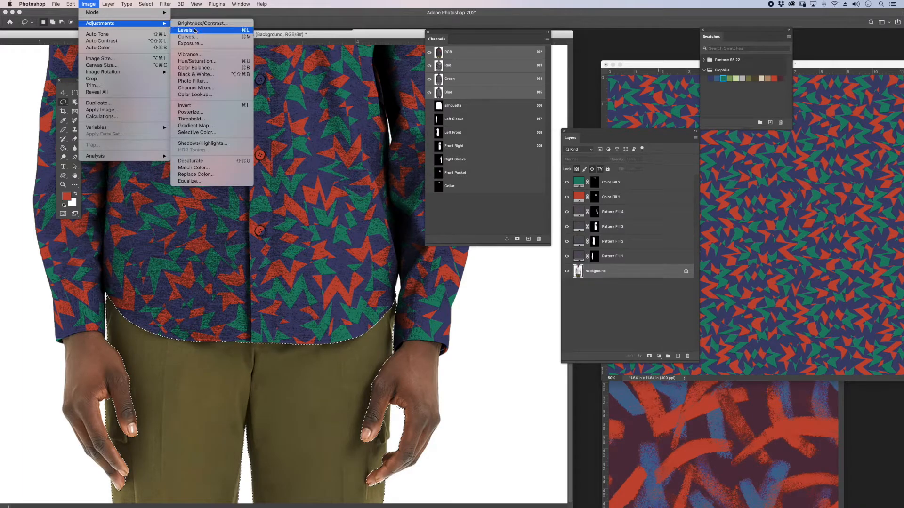
click(209, 161)
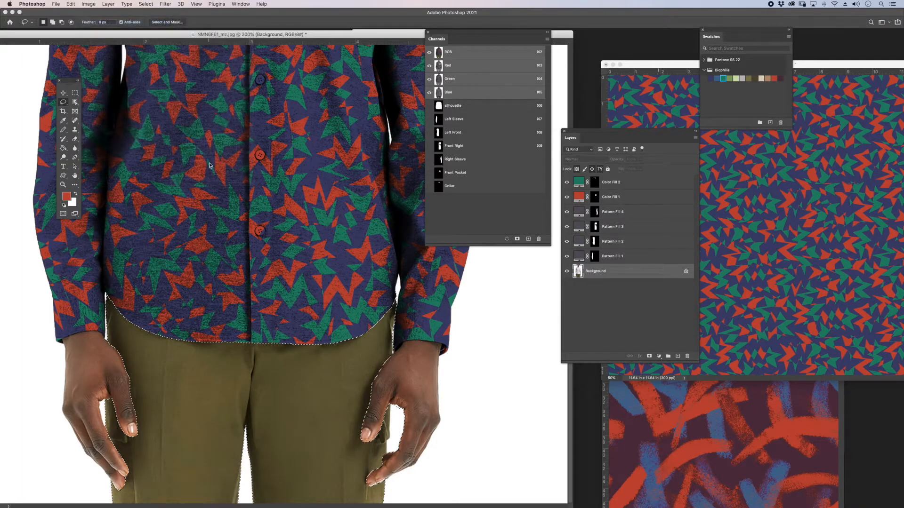
Brighten the desaturated trousers with Levels, setting the midtone input to 0.72 and the white input to 90.
click(89, 4)
mouse_move(95, 26)
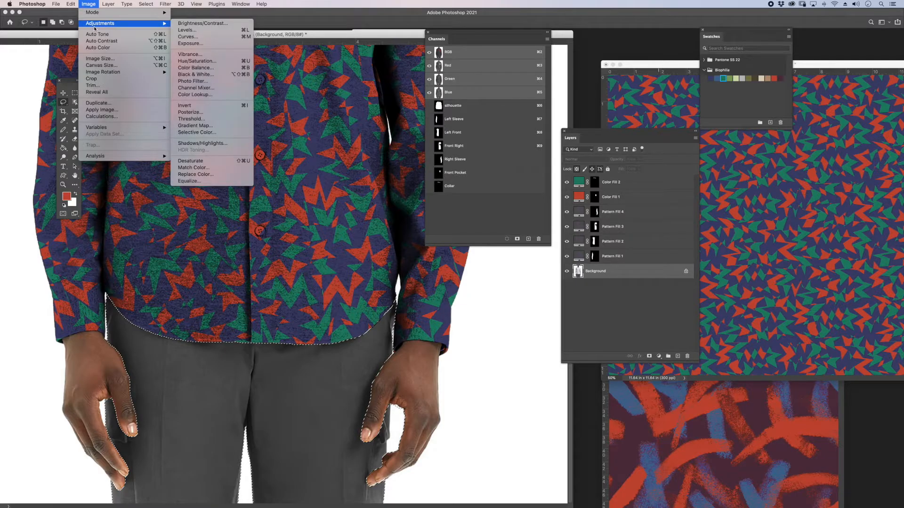
click(187, 30)
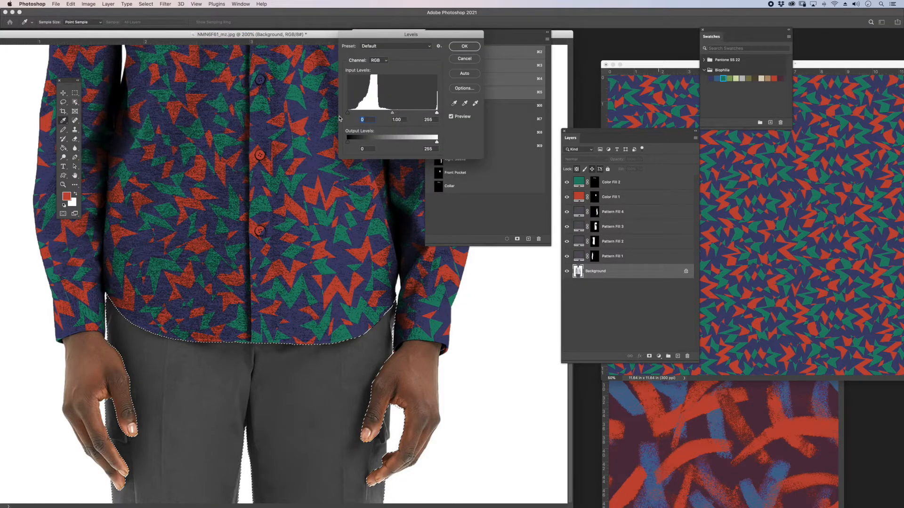
drag(436, 113, 418, 113)
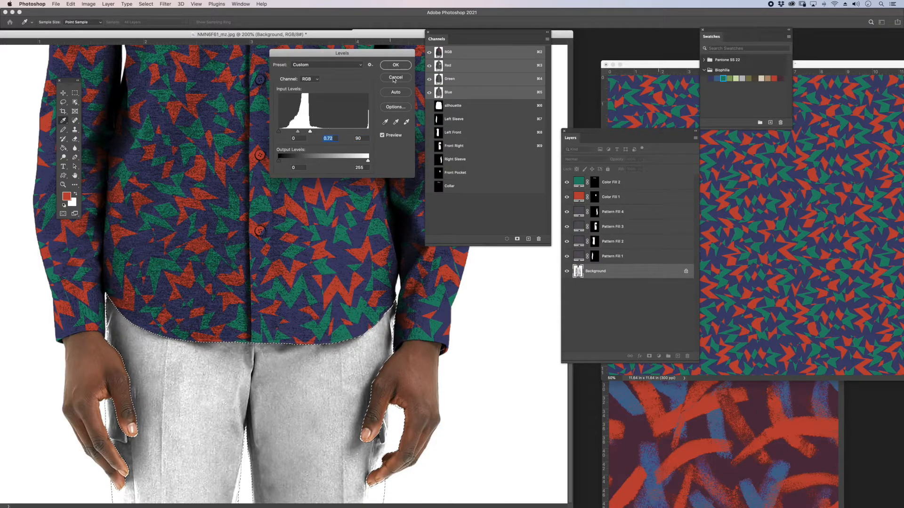
key(Return)
Create a Solid Color fill layer from the trousers selection, above the Background layer.
click(88, 4)
mouse_move(108, 4)
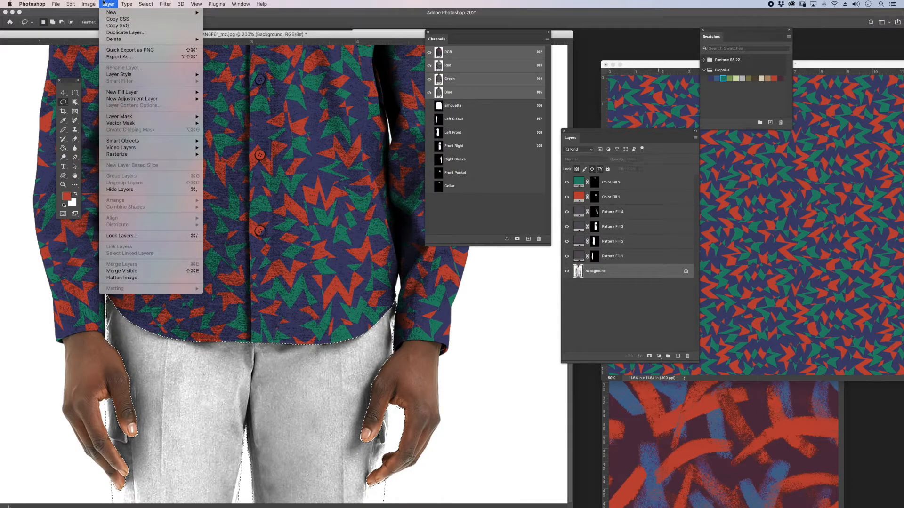
mouse_move(153, 91)
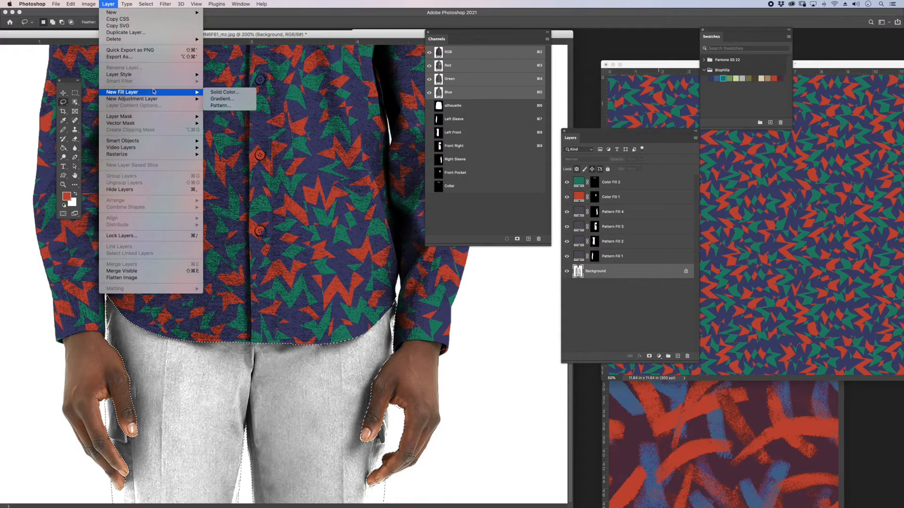
click(224, 92)
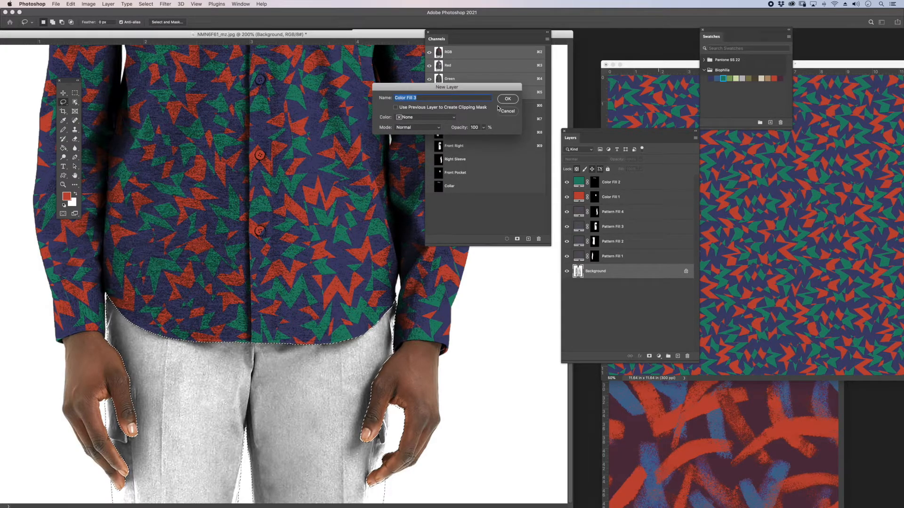
click(508, 99)
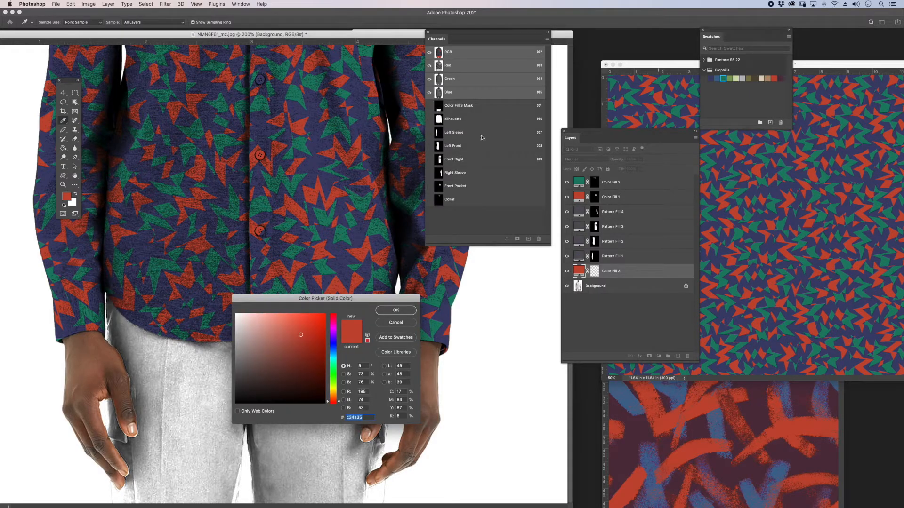
Give the trousers fill the tan color from the Biophilia swatches and set its blend mode to Multiply.
drag(346, 300, 473, 277)
drag(459, 354, 460, 363)
mouse_move(382, 353)
mouse_down()
mouse_move(380, 333)
mouse_move(384, 343)
mouse_up()
drag(459, 337, 463, 373)
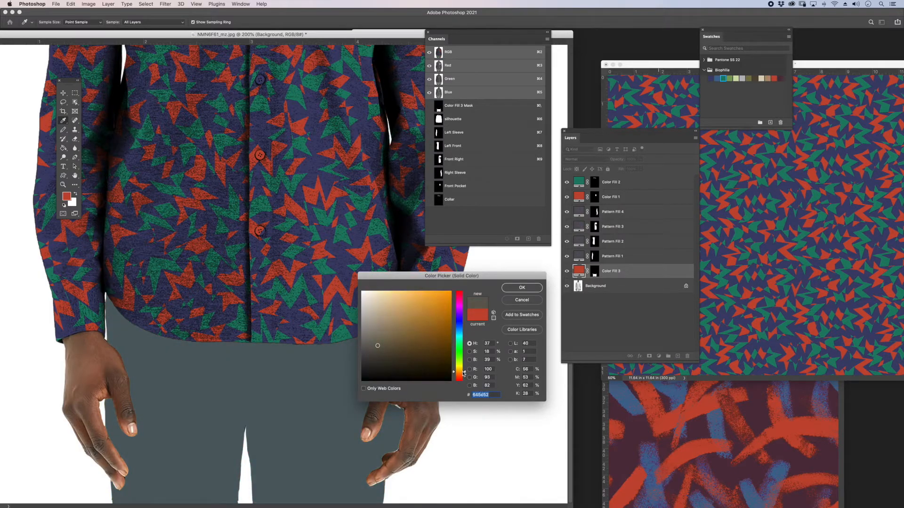
click(769, 79)
click(522, 288)
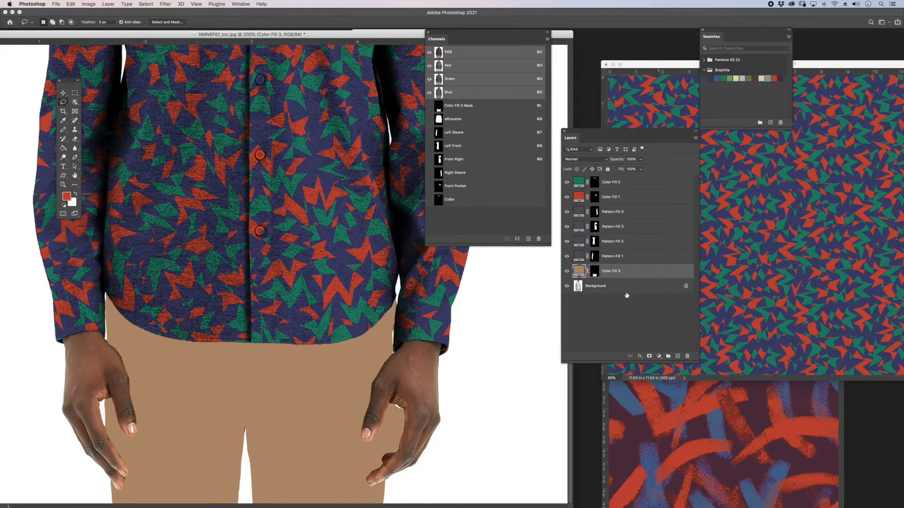
click(607, 164)
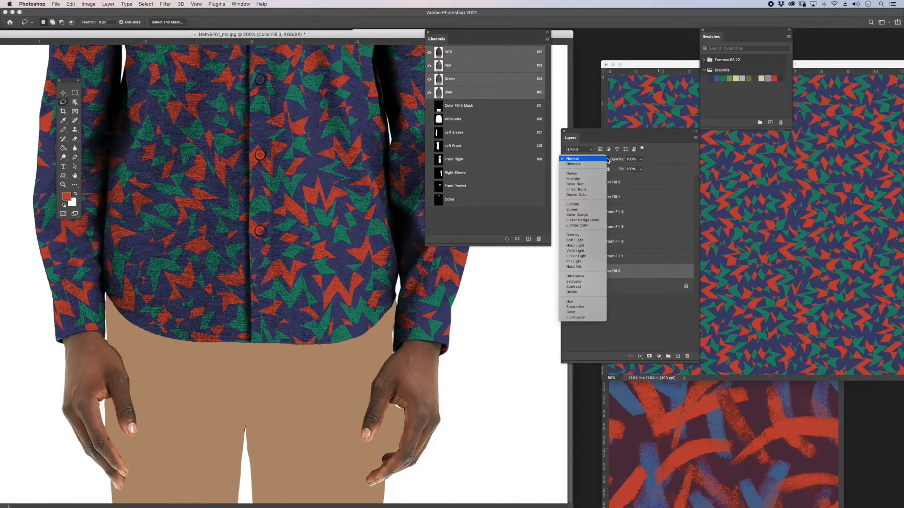
click(581, 180)
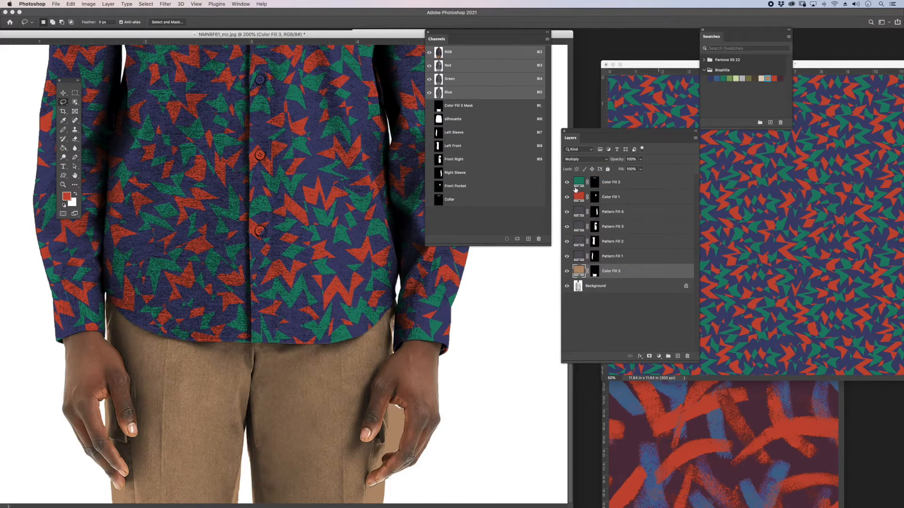
Paint the gap between the thumb and fingers out of the Color Fill 3 mask in black, using the mask overlay, and load the mask as a selection.
key(super+plus)
drag(304, 324, 285, 252)
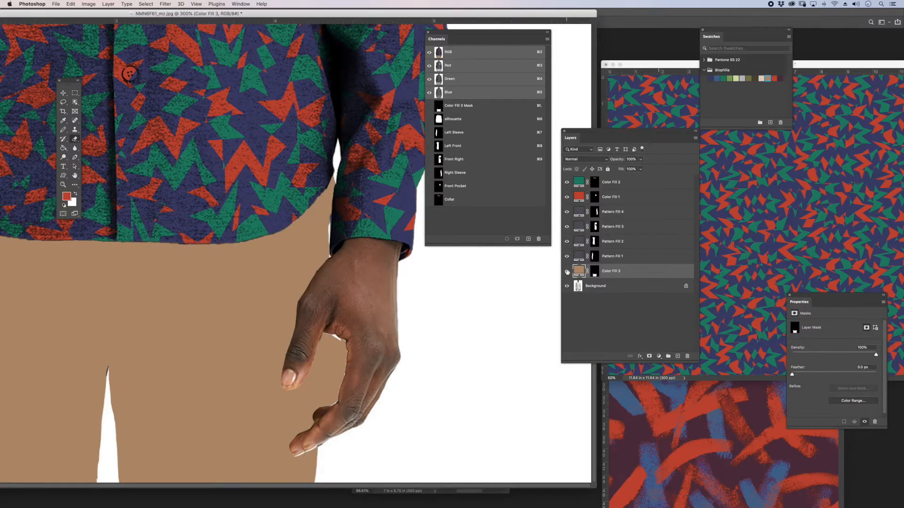
click(566, 272)
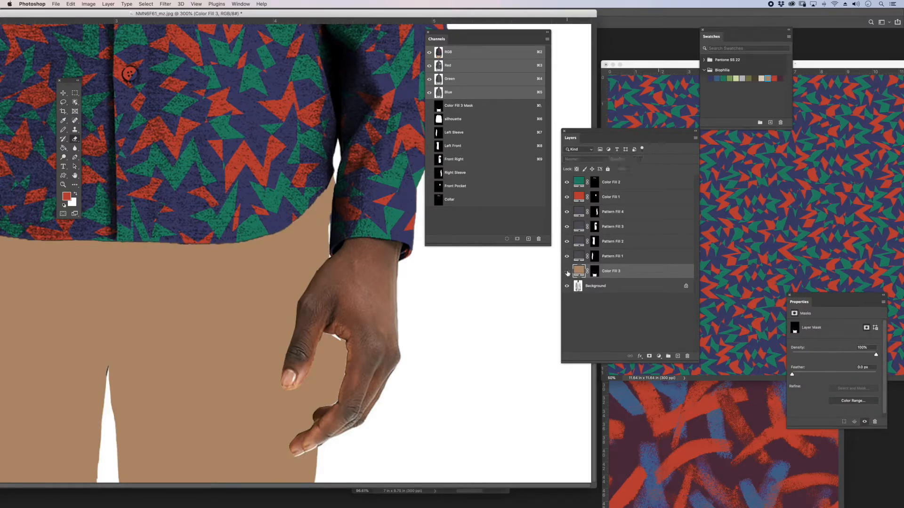
click(429, 108)
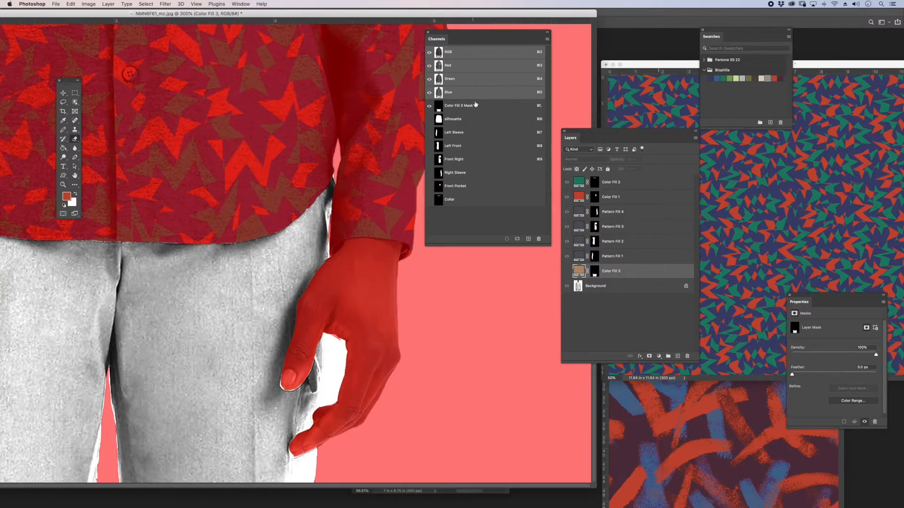
click(485, 108)
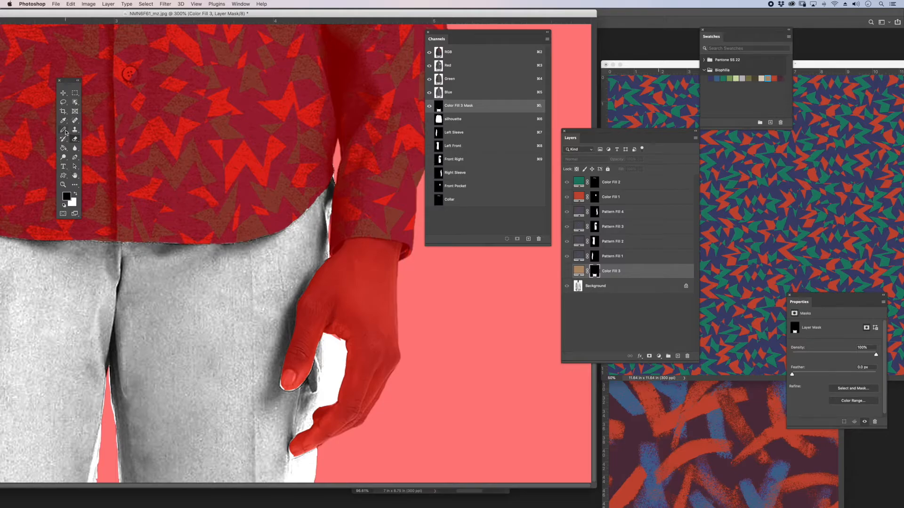
drag(335, 344, 333, 410)
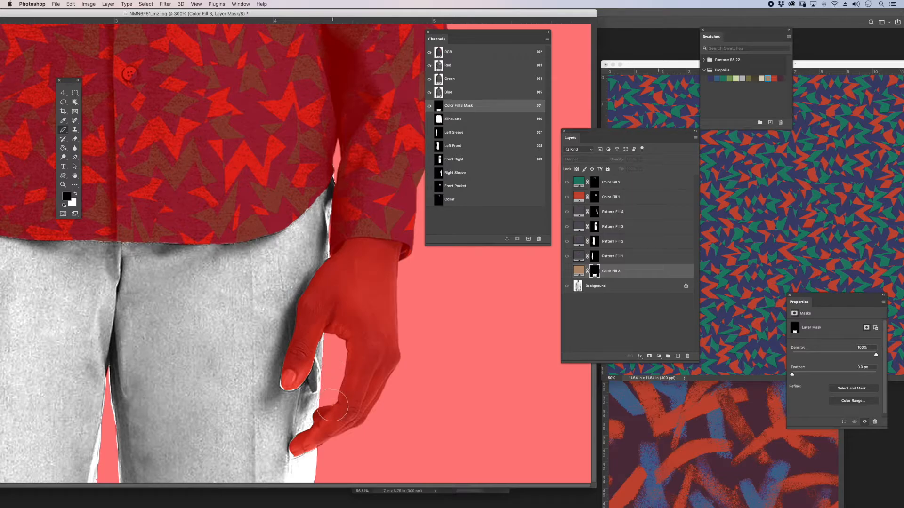
super+click(461, 107)
key(backslash)
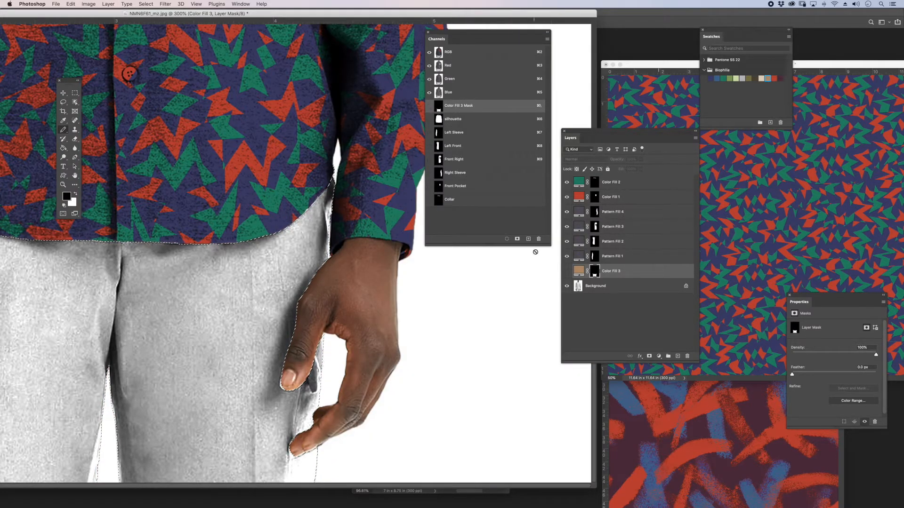
Show the Color Fill 3 layer and set its blend mode to Multiply.
click(566, 271)
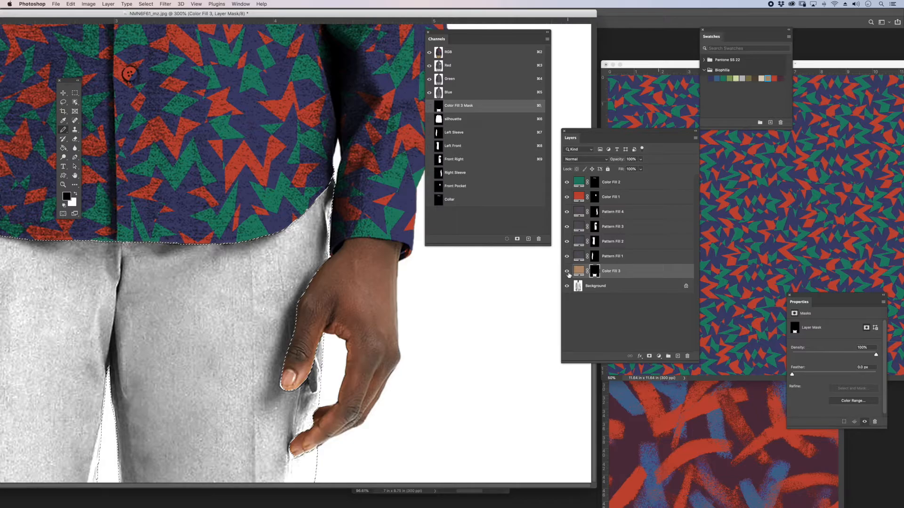
click(578, 272)
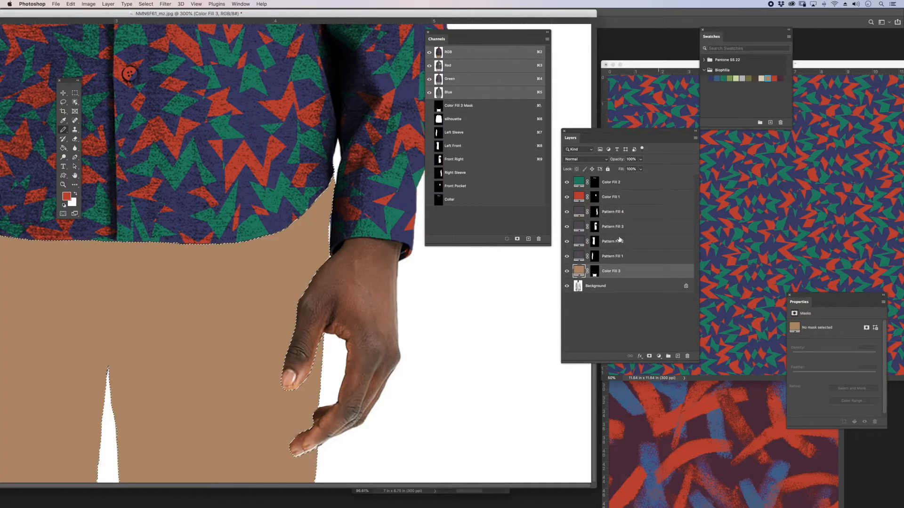
click(604, 160)
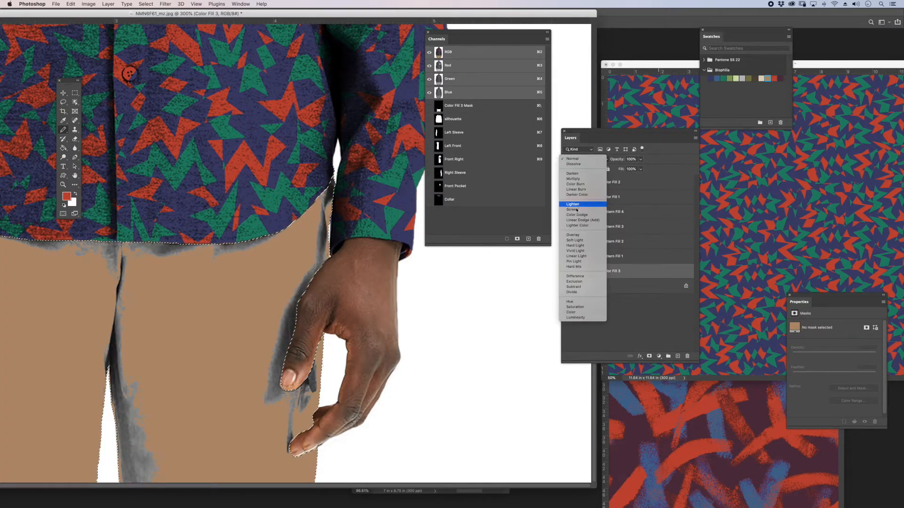
click(577, 184)
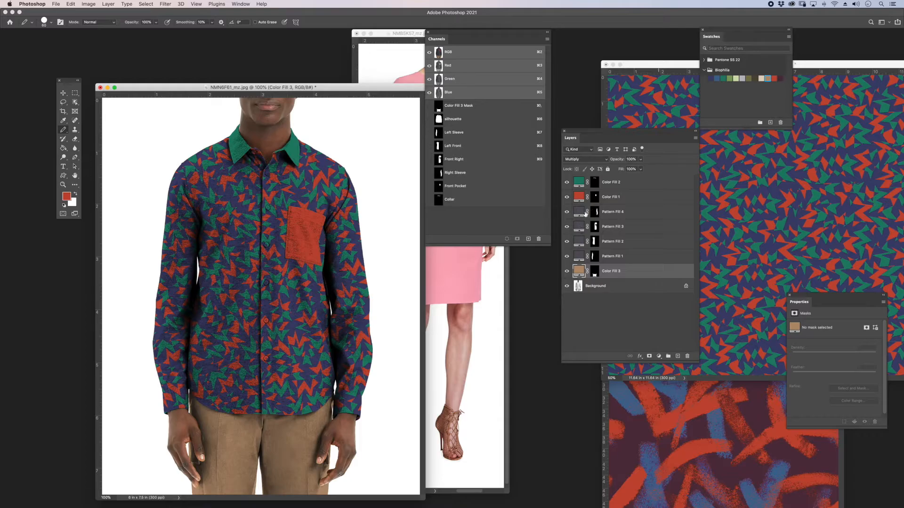
Try replacing the pattern of Pattern Fill 4 on the sleeve with the red and blue brush-stroke pattern.
double_click(579, 213)
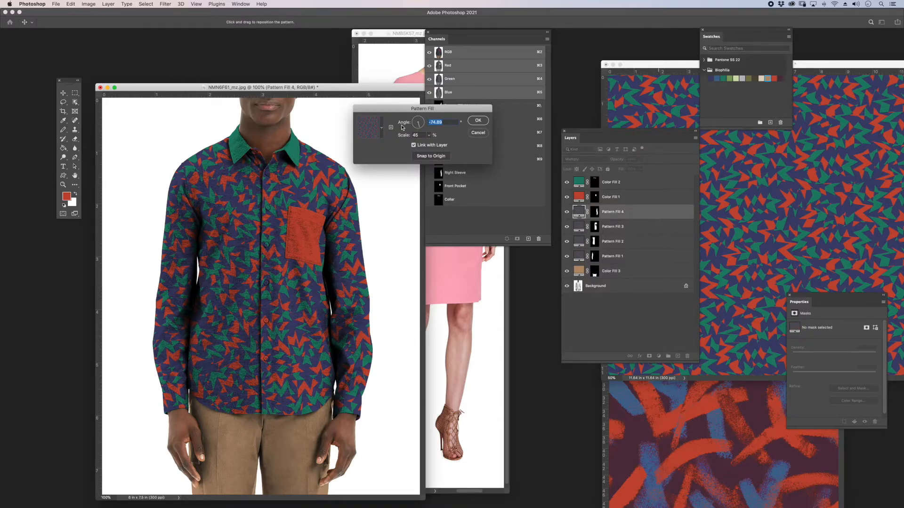
click(381, 128)
click(370, 203)
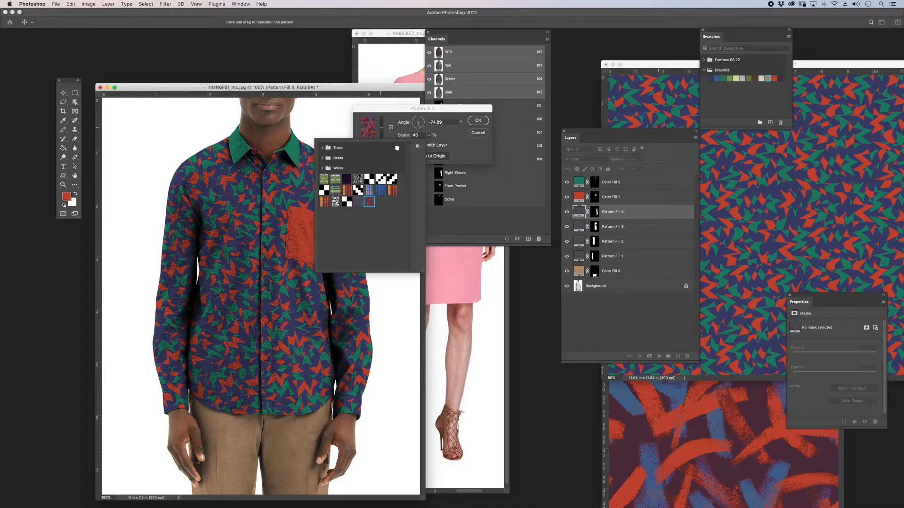
drag(399, 112, 466, 233)
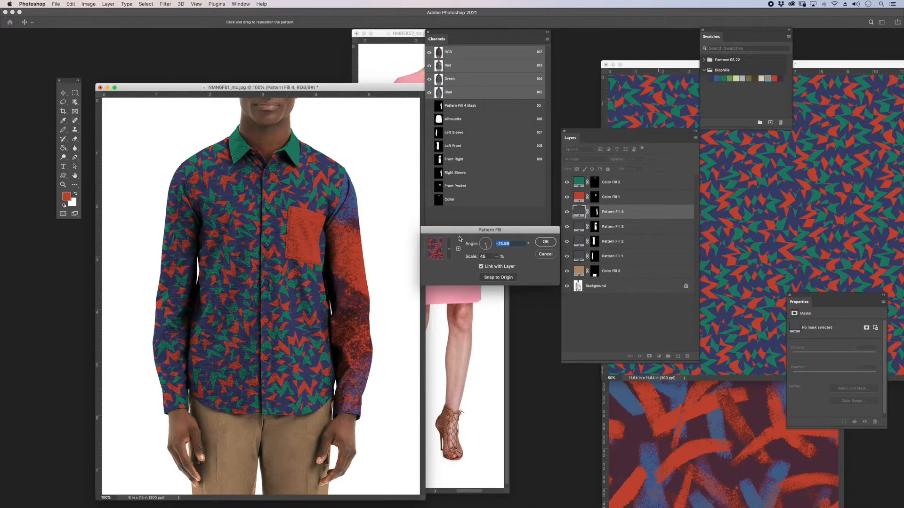
click(545, 254)
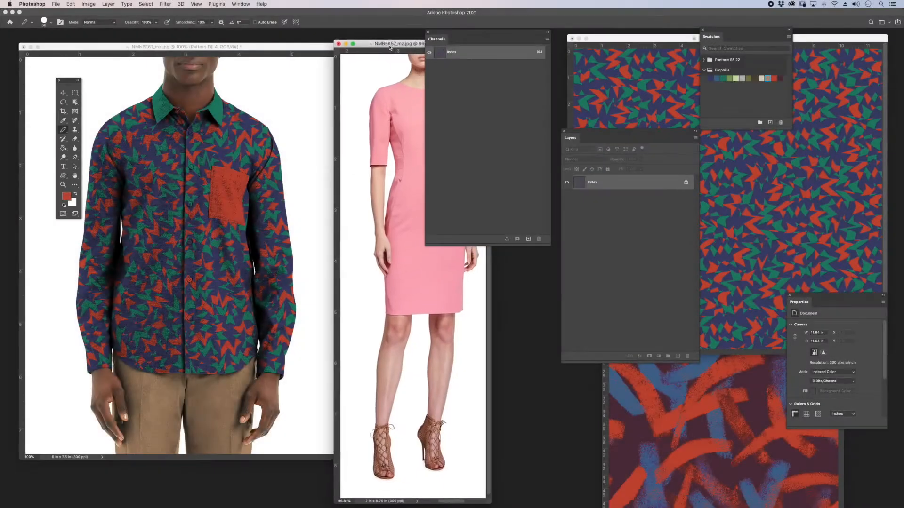
Bring the pink dress photo forward and select the dress with the Object Selection tool.
drag(393, 41, 249, 49)
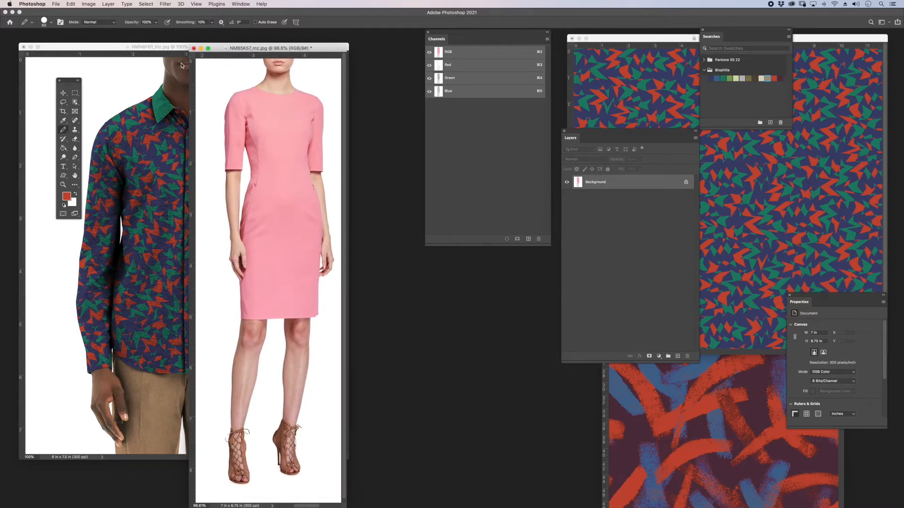
click(75, 102)
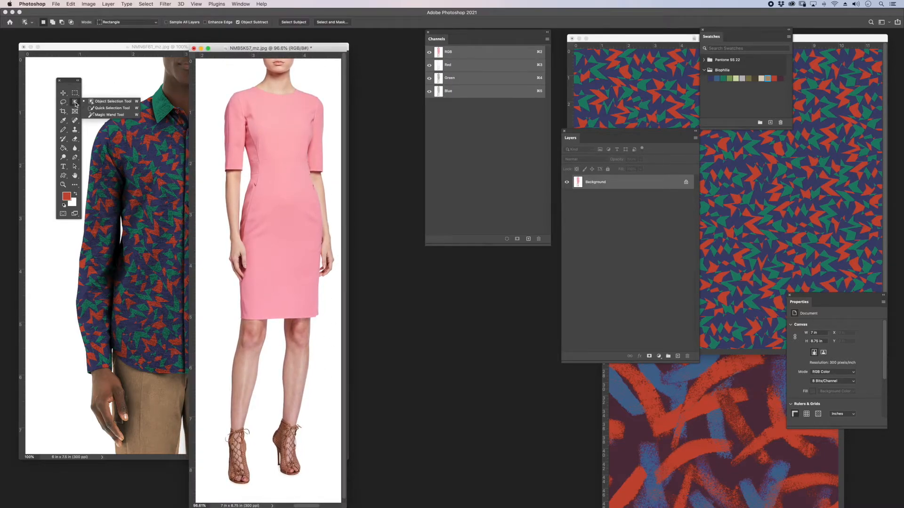
click(113, 102)
mouse_move(211, 74)
mouse_down()
mouse_move(275, 181)
mouse_move(324, 323)
mouse_move(337, 326)
mouse_up()
Trim the skin below the left sleeve hem and the edge near the underarm from the dress selection with the Lasso tool.
key(super+plus)
key(super+plus)
key(super+plus)
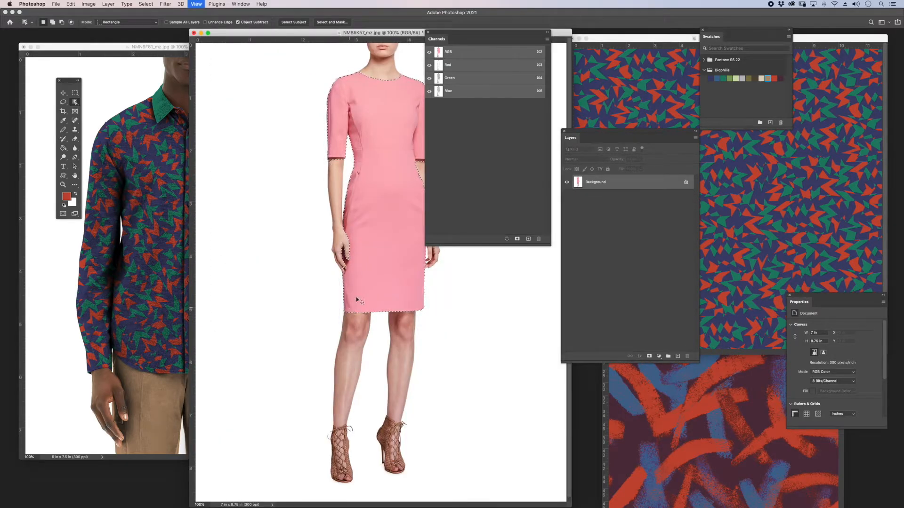
drag(398, 34, 229, 124)
scroll(239, 186, up, 10)
scroll(212, 165, left, 3)
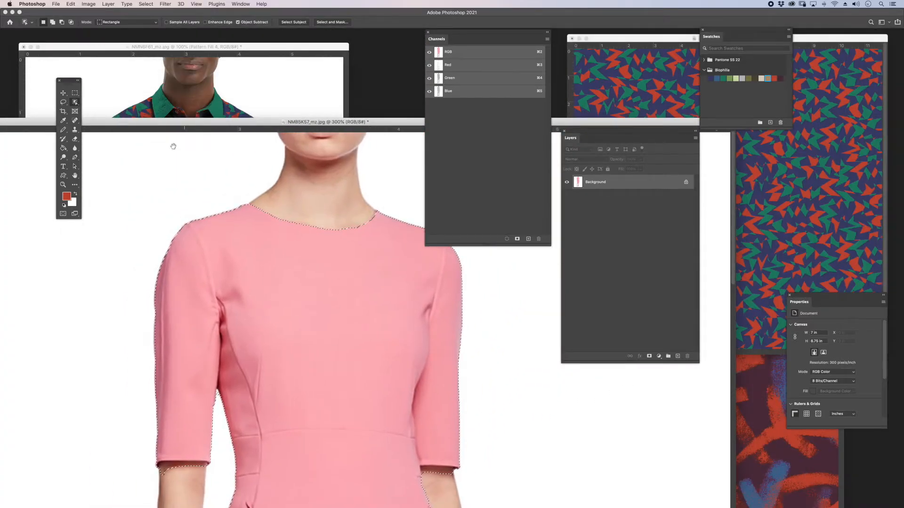
click(64, 103)
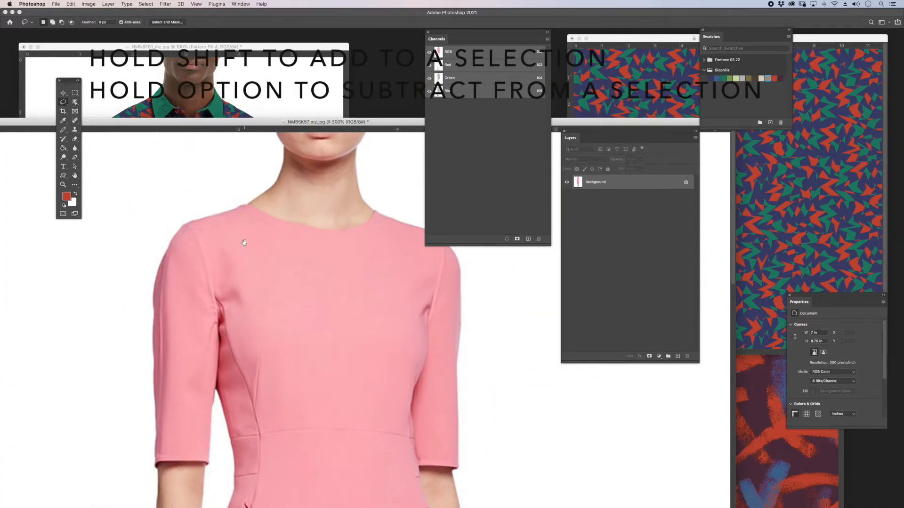
scroll(242, 256, down, 5)
scroll(241, 256, left, 1)
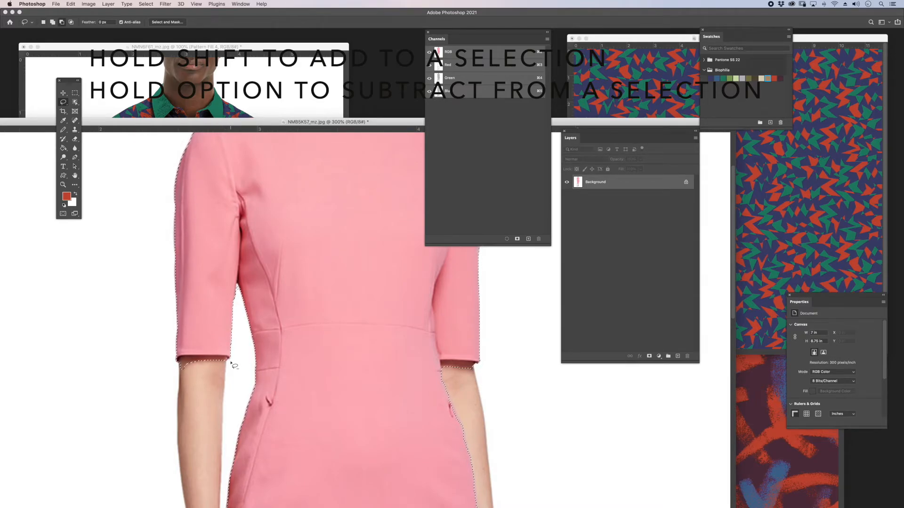
drag(184, 361, 231, 362)
mouse_move(239, 286)
mouse_down()
mouse_move(240, 300)
mouse_move(237, 288)
mouse_up()
Clean up the dress selection with the Lasso at the right sleeve hem and along the side beside the right arm.
mouse_move(313, 158)
mouse_down()
mouse_move(256, 279)
mouse_move(138, 97)
mouse_up()
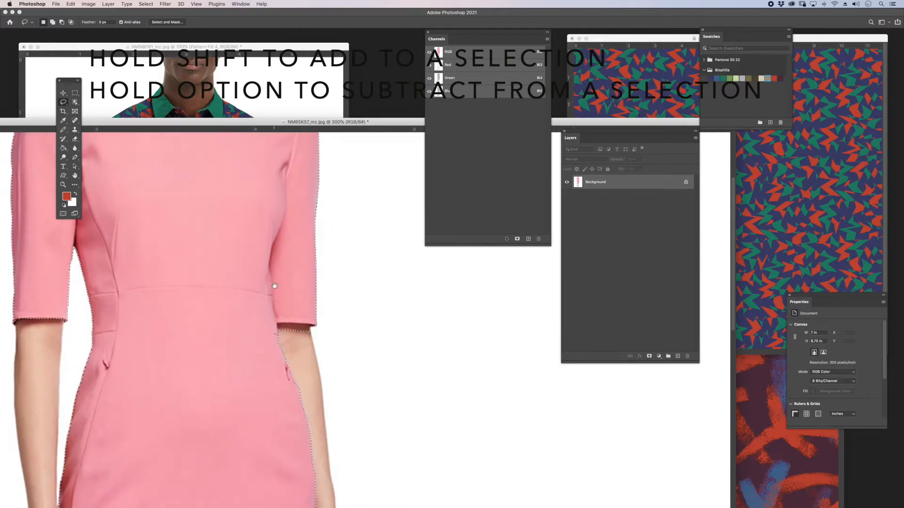
mouse_move(315, 325)
mouse_down()
mouse_move(295, 324)
mouse_move(314, 332)
mouse_up()
drag(372, 363, 399, 92)
drag(362, 262, 343, 254)
Refine the dress selection around the fingers of the left hand with the Lasso tool.
mouse_move(304, 391)
mouse_down()
mouse_move(389, 287)
mouse_move(349, 317)
mouse_up()
drag(148, 266, 146, 281)
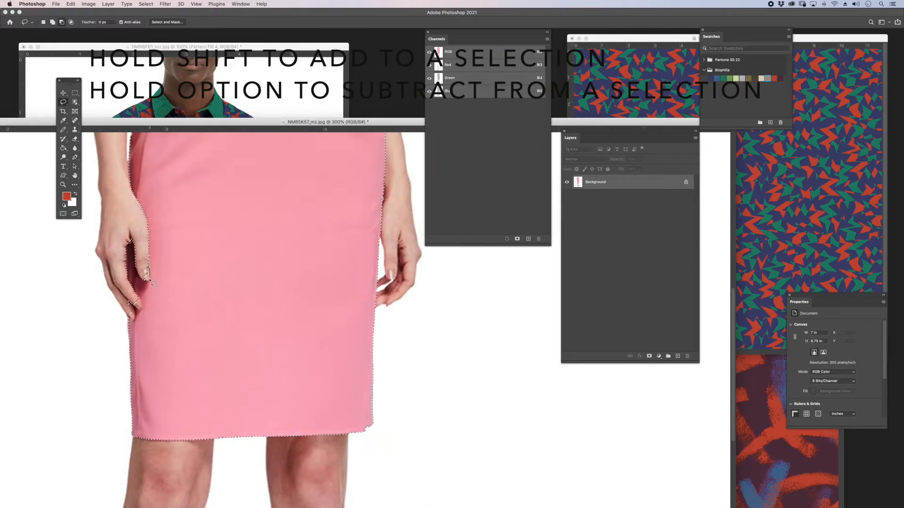
drag(129, 234, 129, 259)
mouse_move(141, 304)
mouse_down()
mouse_move(137, 297)
mouse_move(129, 321)
mouse_up()
scroll(296, 318, up, 10)
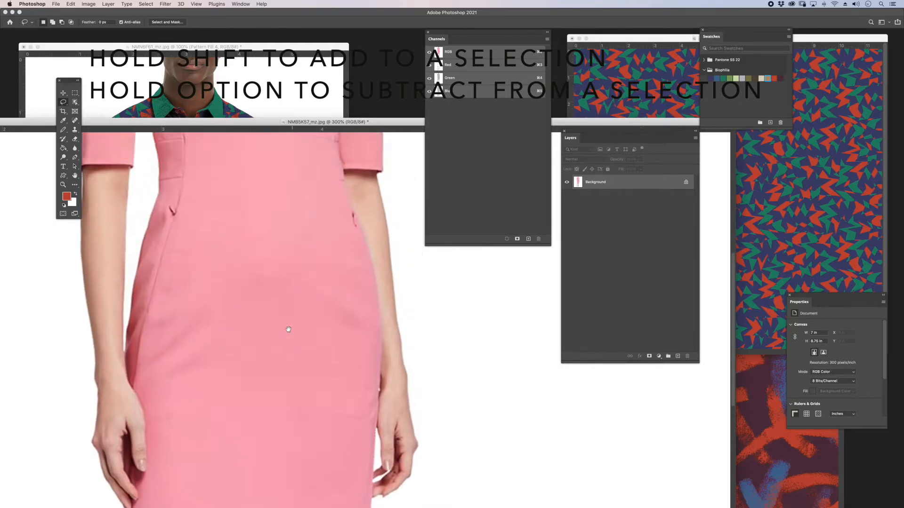
scroll(329, 353, up, 5)
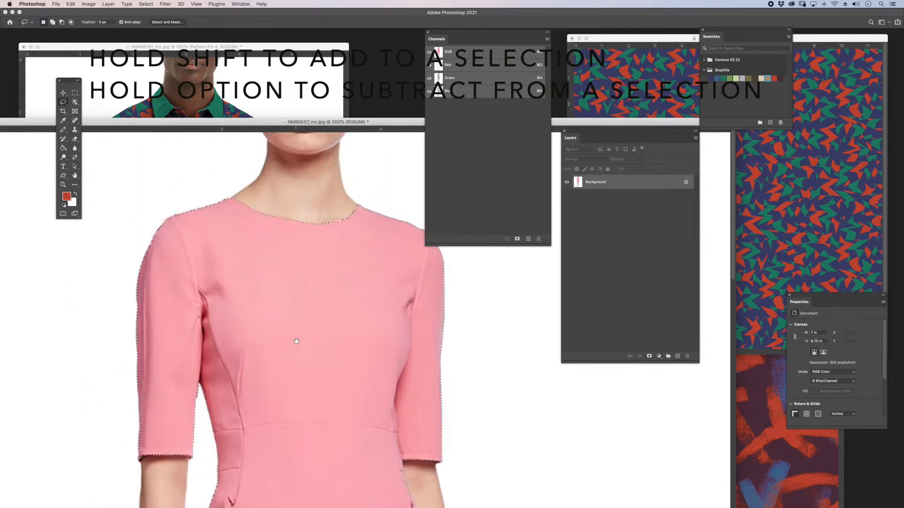
Save the full dress selection as a new channel in the photo document.
drag(297, 279, 230, 249)
key(super+1)
drag(355, 35, 352, 100)
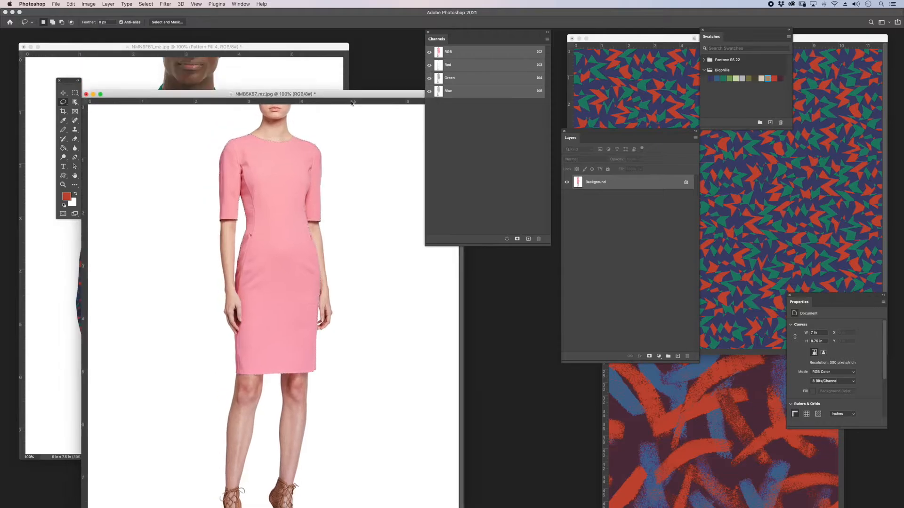
click(146, 4)
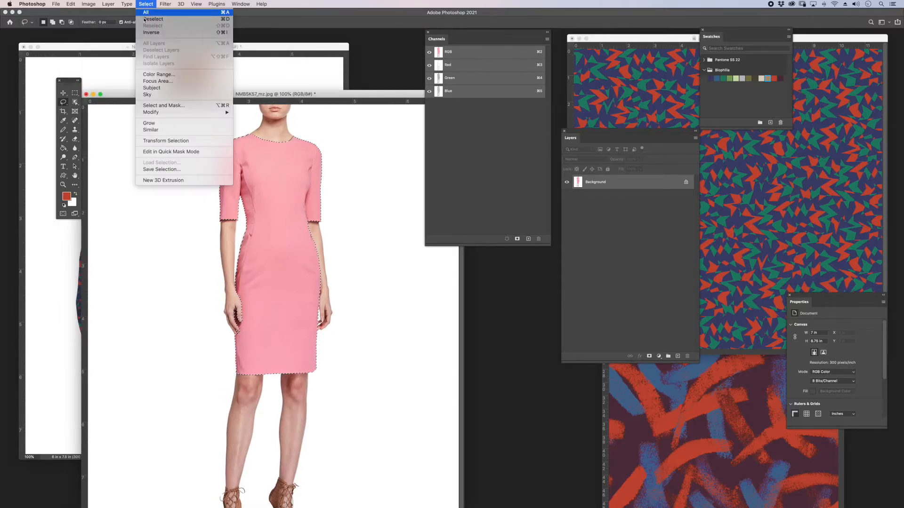
click(180, 170)
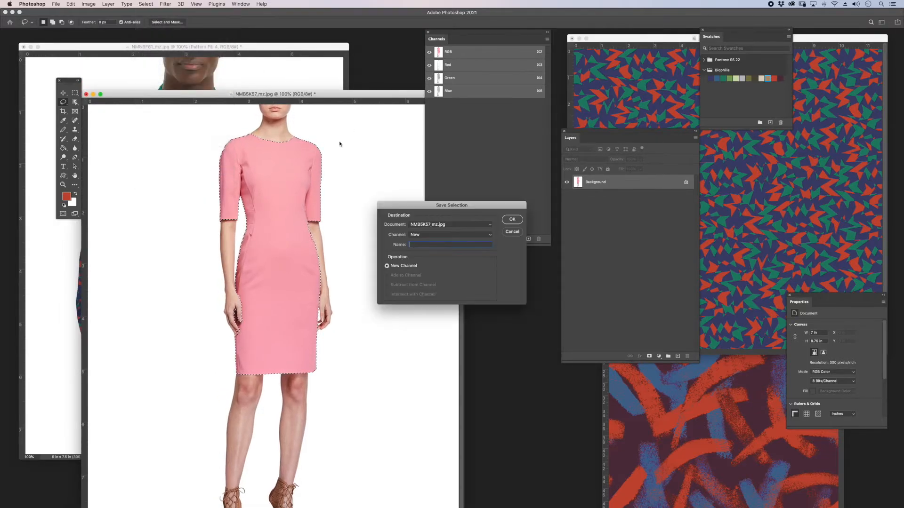
click(512, 221)
Rename the new alpha channel Silhouette and switch back to the RGB composite.
drag(485, 40, 463, 81)
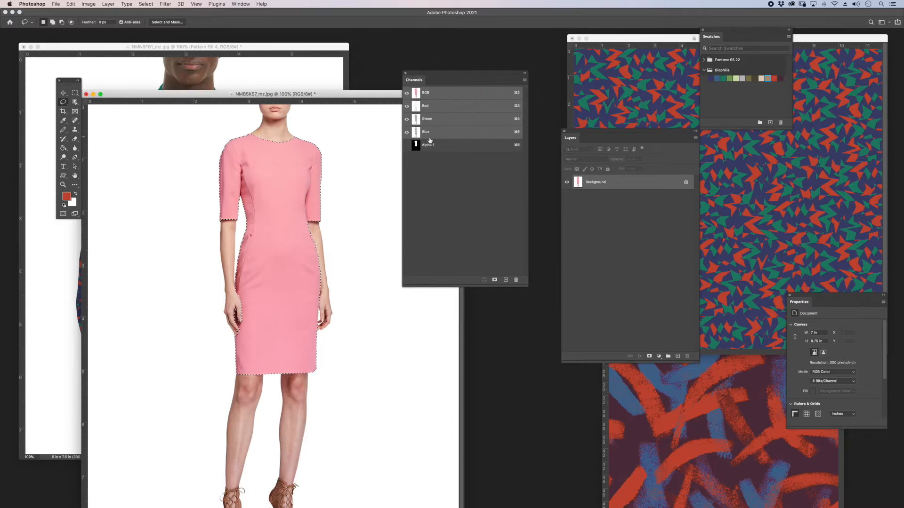
click(430, 147)
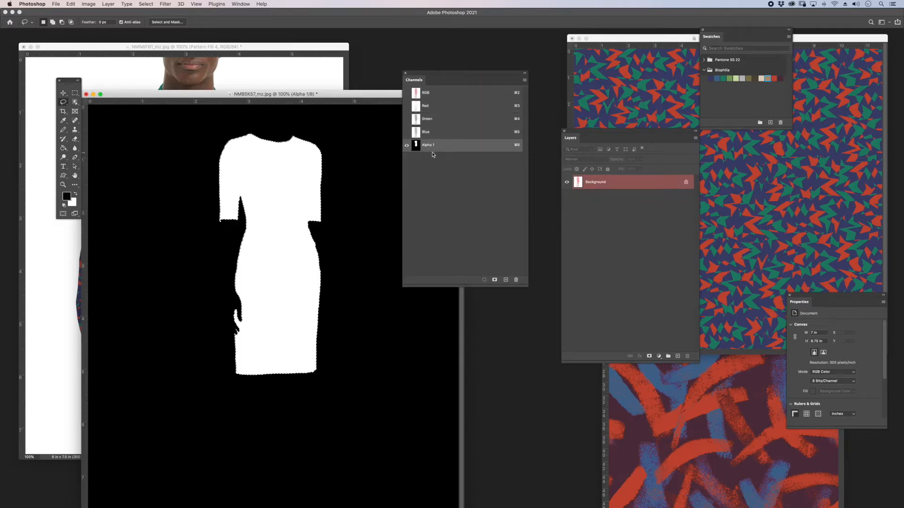
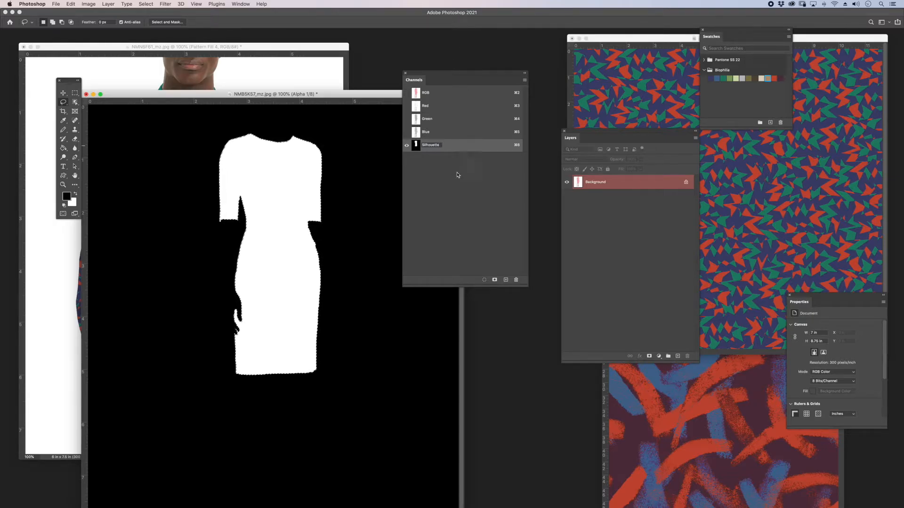
drag(461, 79, 466, 98)
click(458, 113)
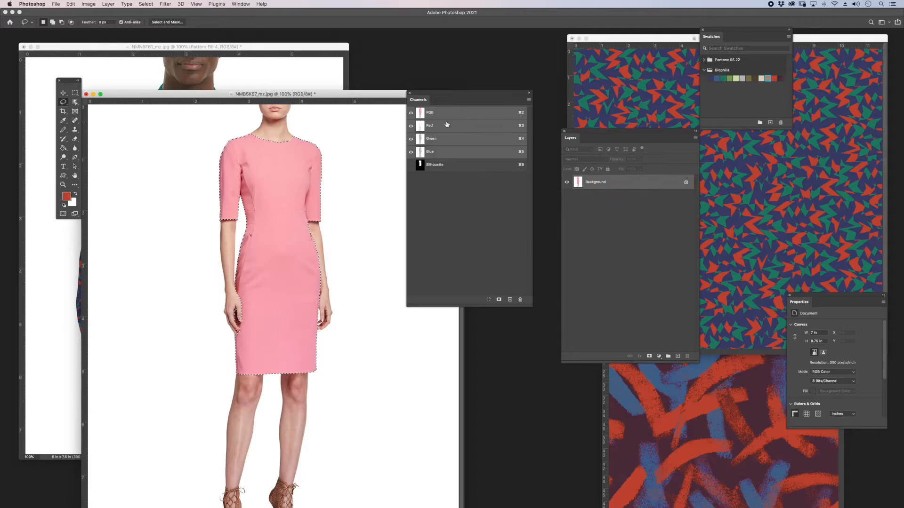
Subtract the bodice, right sleeve and skirt from the dress selection with the Lasso tool, following the armhole seam to isolate the left sleeve.
drag(380, 98, 358, 104)
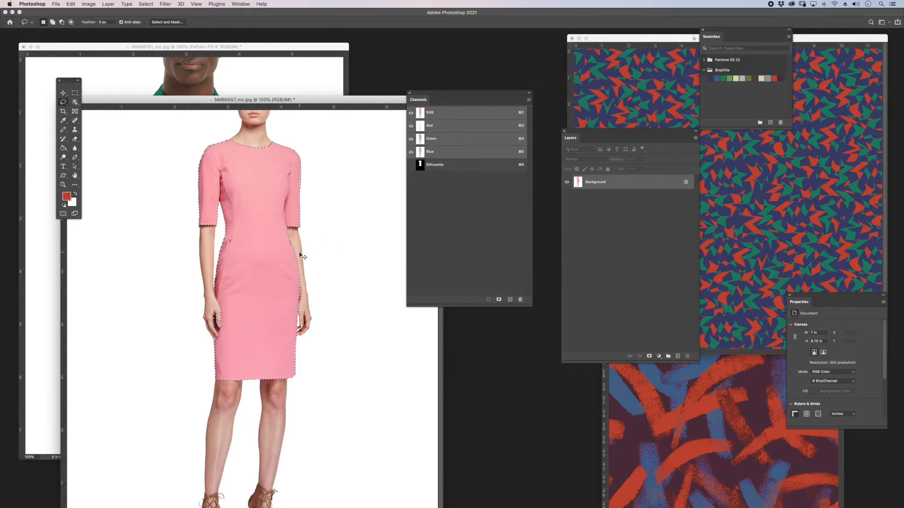
key(super+plus)
key(super+plus)
drag(433, 35, 200, 238)
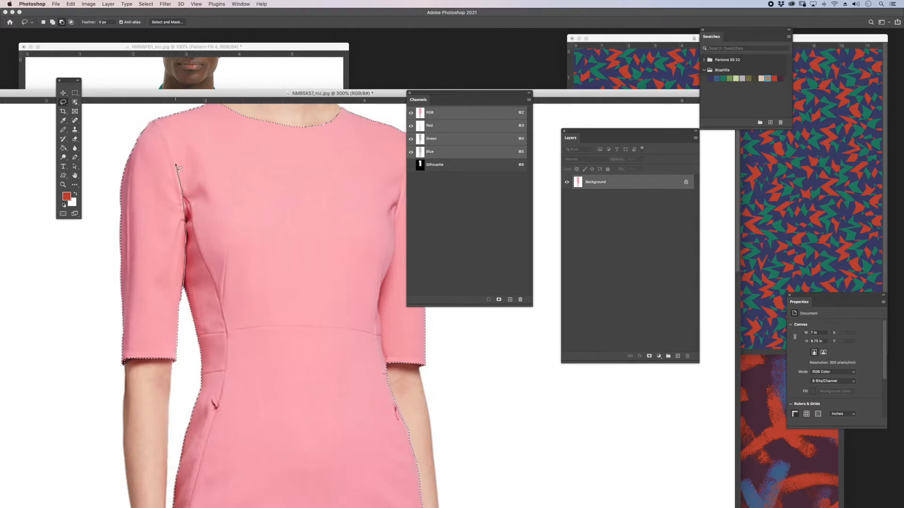
mouse_move(256, 53)
mouse_down()
mouse_move(215, 433)
mouse_move(197, 404)
mouse_up()
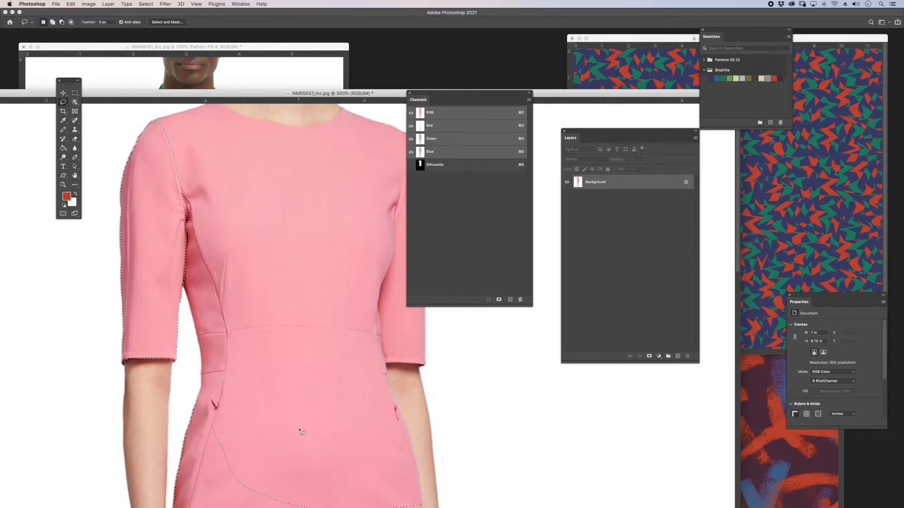
key(super+minus)
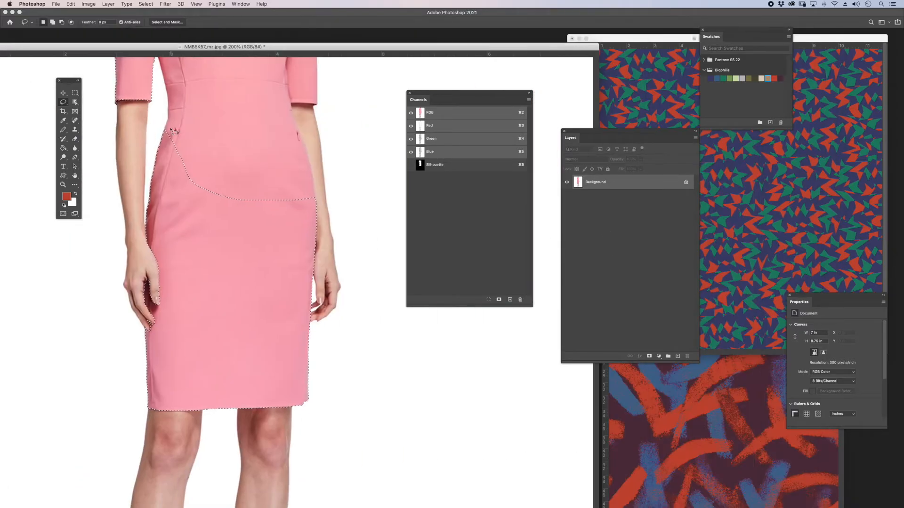
mouse_move(171, 129)
mouse_down()
mouse_move(415, 379)
mouse_move(329, 188)
mouse_up()
drag(291, 215, 290, 402)
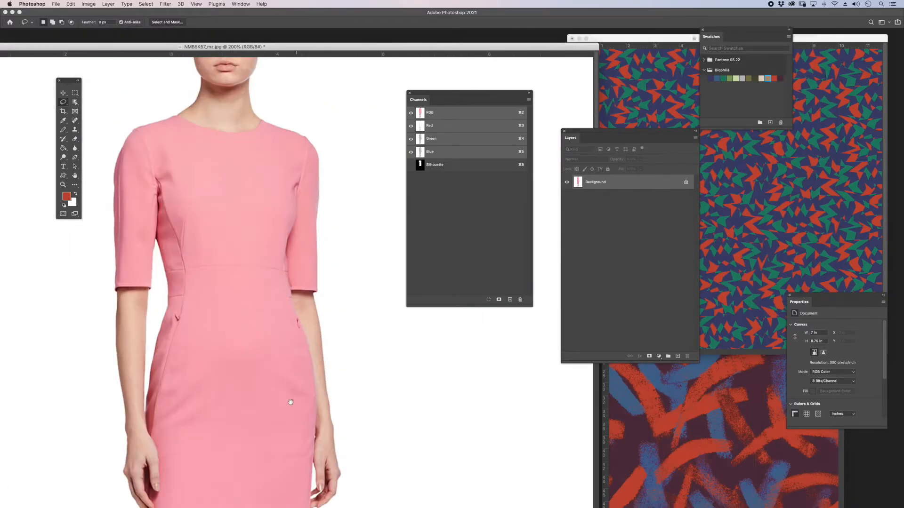
Save the sleeve selection as a new channel named Left Sleeve.
click(147, 5)
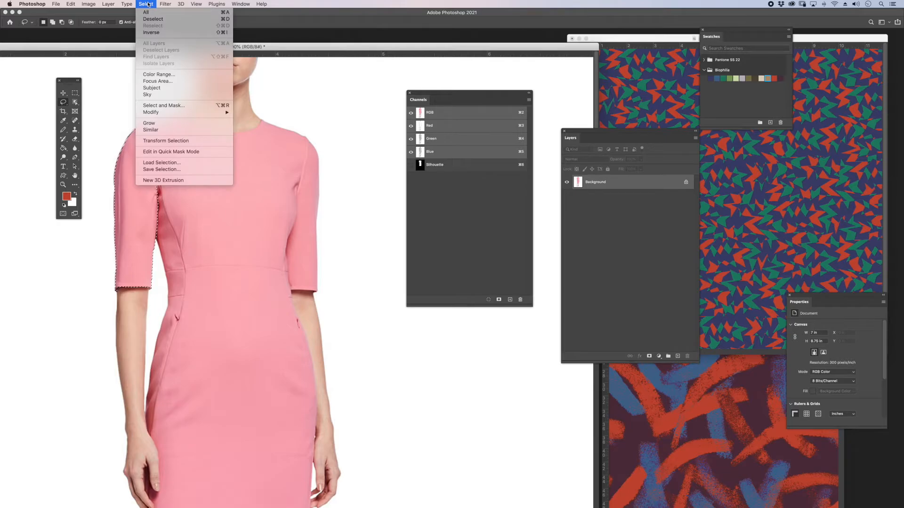
click(189, 169)
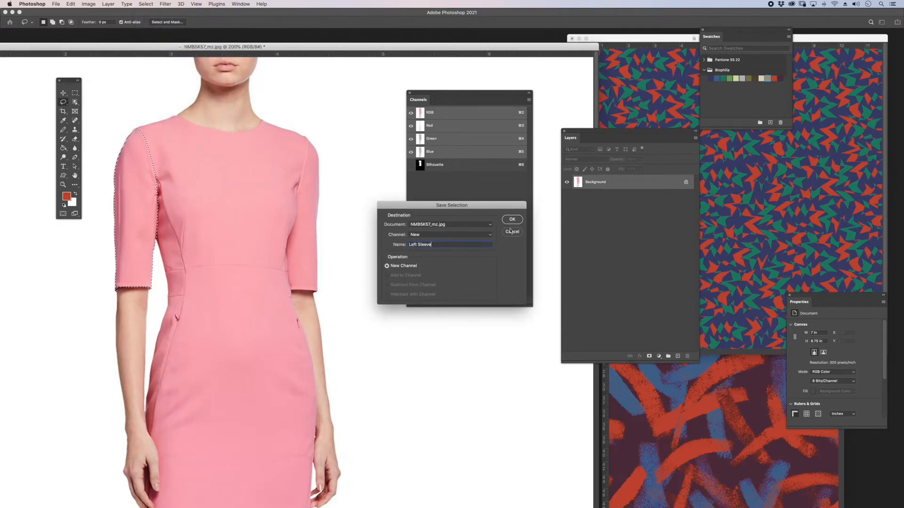
text(Left Sleeve)
key(Return)
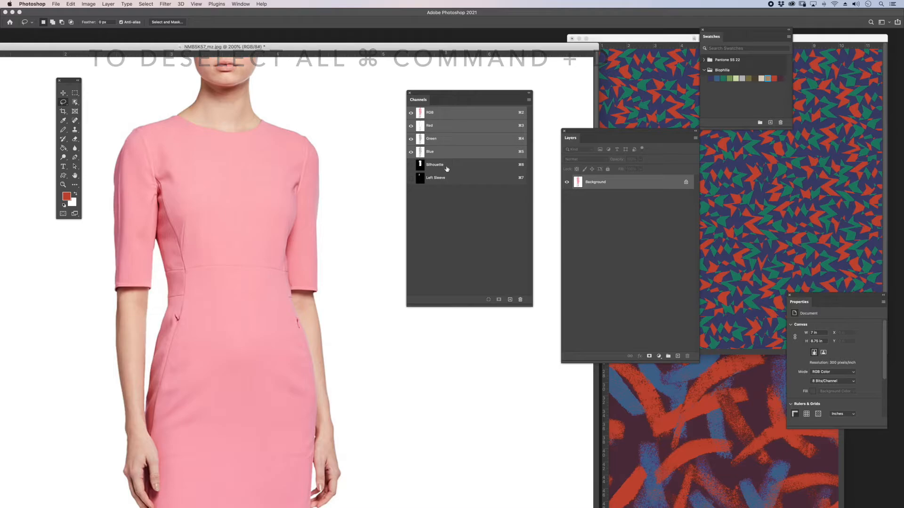
Load the Silhouette selection without the left sleeve and subtract the bodice and skirt with the Lasso tool to isolate the right sleeve.
super+click(420, 166)
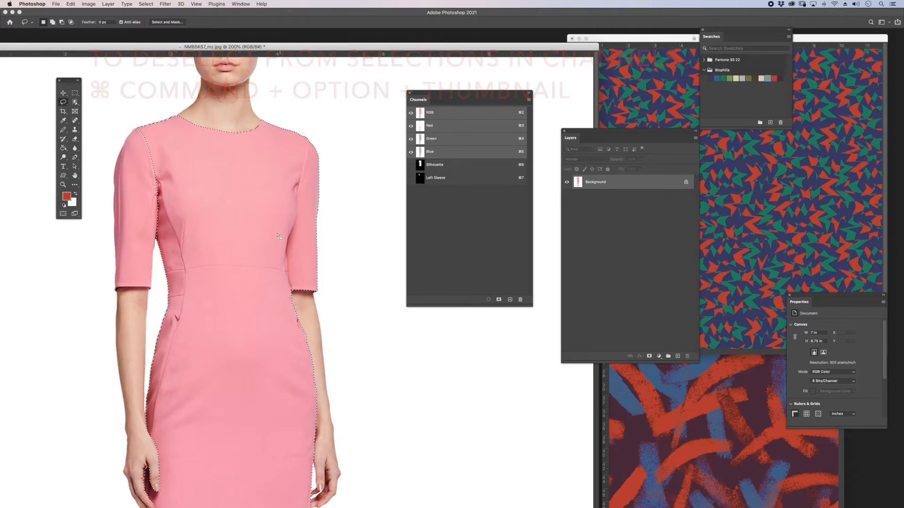
key(super+plus)
drag(401, 32, 96, 39)
scroll(272, 170, up, 4)
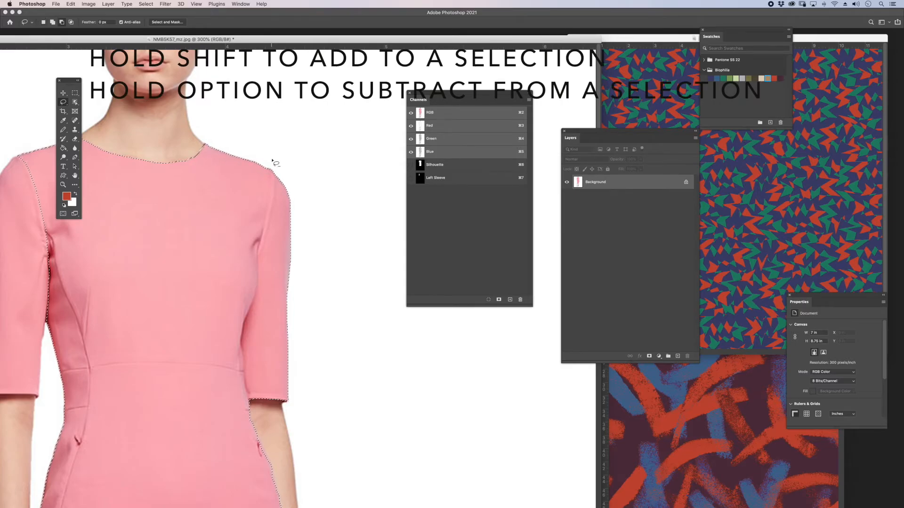
drag(271, 162, 271, 171)
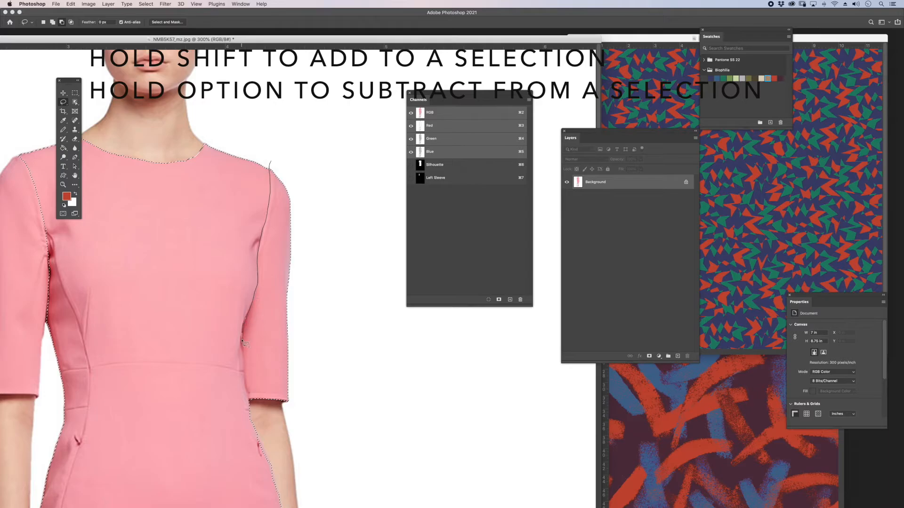
mouse_move(246, 381)
mouse_down()
mouse_move(14, 433)
mouse_move(337, 115)
mouse_up()
scroll(337, 115, down, 6)
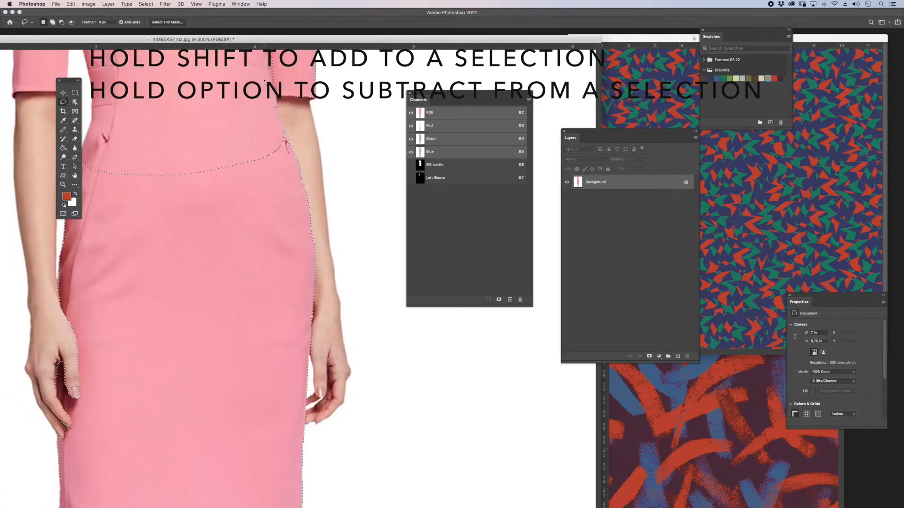
key(super+minus)
drag(135, 40, 135, 11)
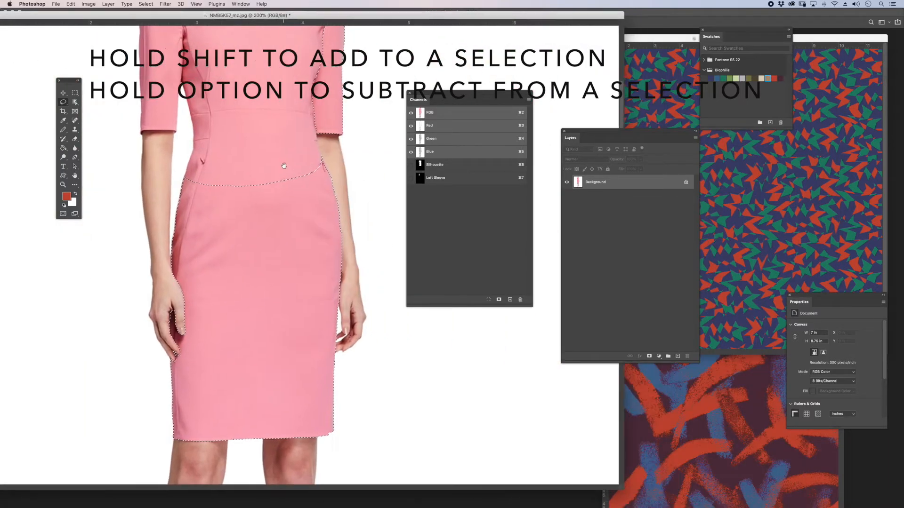
mouse_move(195, 151)
mouse_down()
mouse_move(147, 417)
mouse_move(160, 423)
mouse_up()
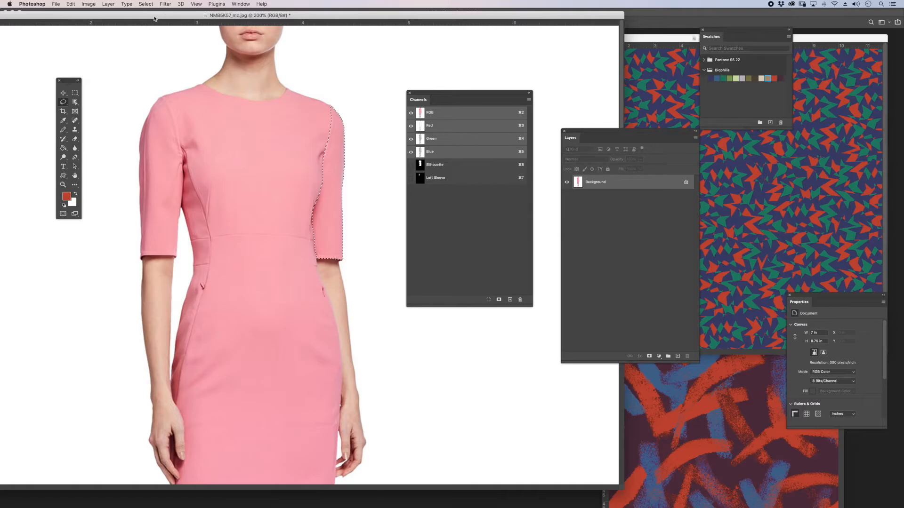
Save the sleeve selection as a new channel named Right Sleeve.
click(146, 4)
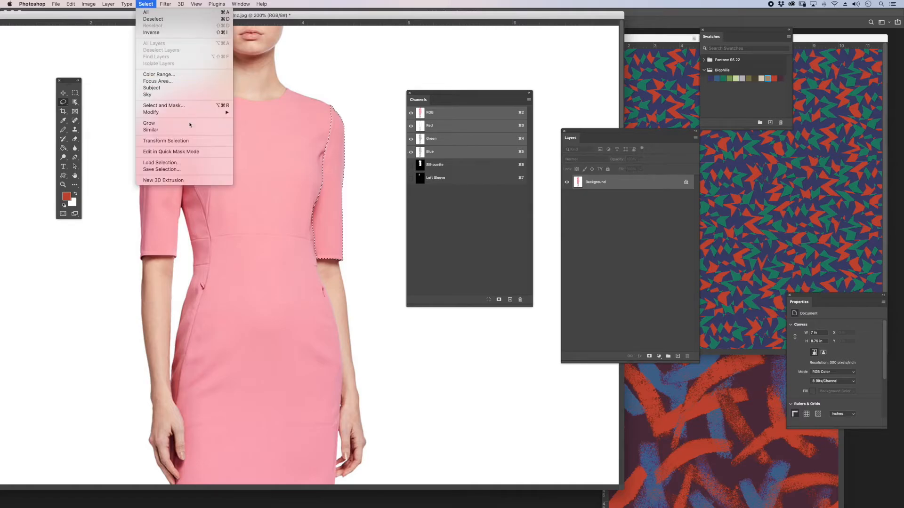
click(162, 169)
text(Right Sleeve)
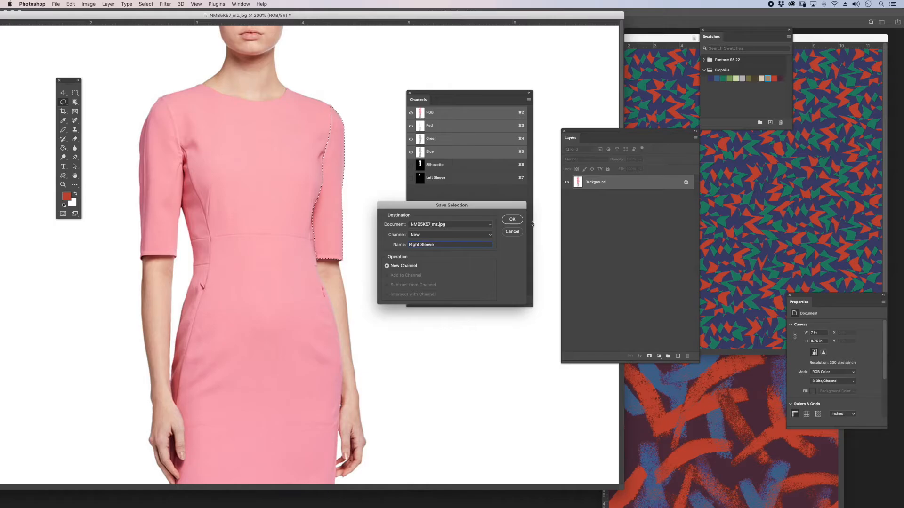
click(512, 219)
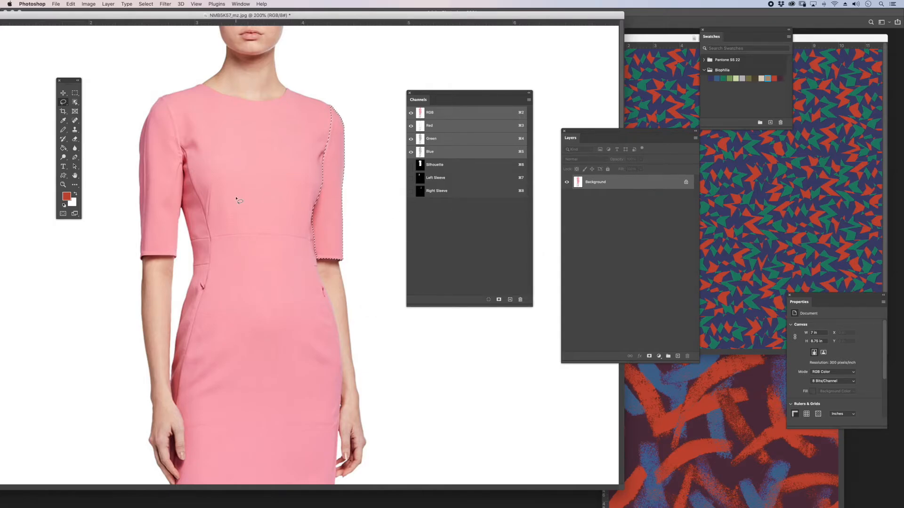
Clear the selection, load the Silhouette channel as a selection and subtract the Left Sleeve and Right Sleeve channels from it.
drag(249, 221, 262, 181)
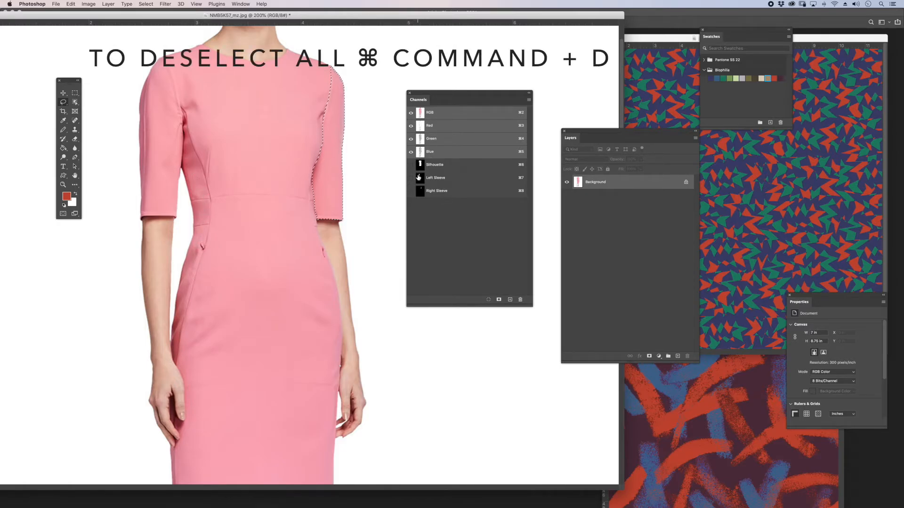
key(super+d)
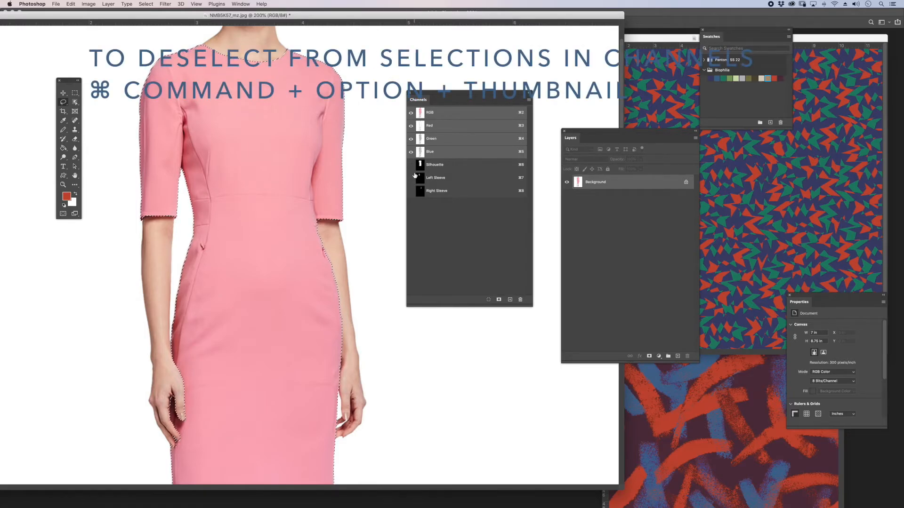
alt+super+click(420, 180)
alt+super+click(419, 192)
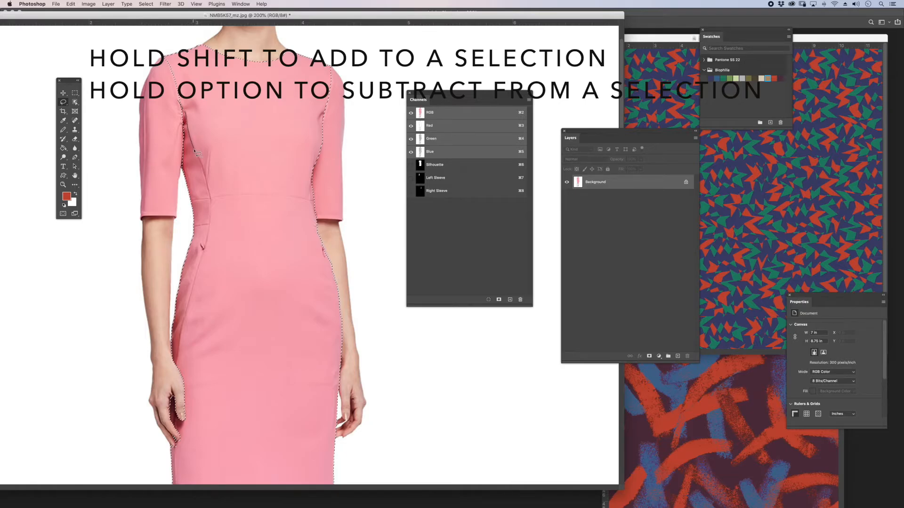
Subtract the left side panel from the dress body selection with the Lasso tool, following the seam from the armhole down to the hem.
mouse_move(198, 158)
mouse_down()
mouse_move(209, 229)
mouse_move(195, 275)
mouse_up()
drag(172, 370, 113, 139)
scroll(179, 202, down, 5)
drag(172, 201, 175, 332)
scroll(266, 104, up, 5)
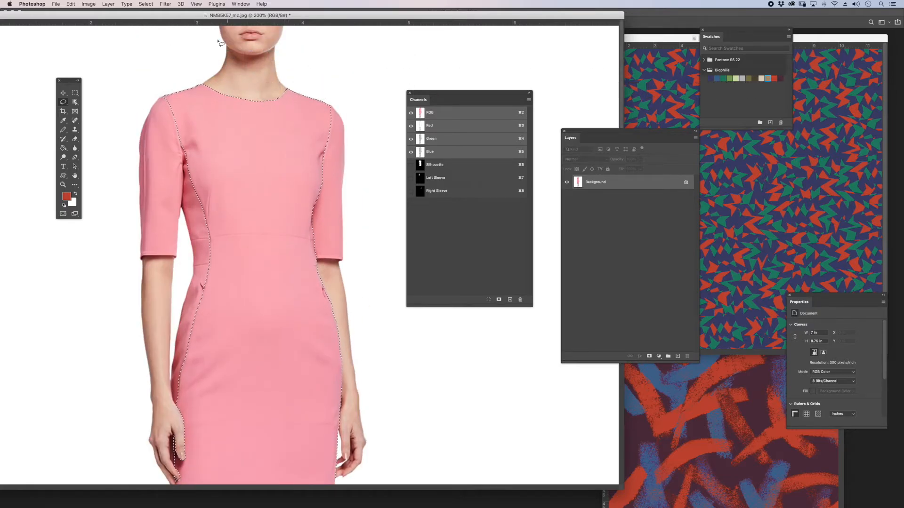
Save the body selection as a new channel named Front Panel.
click(145, 4)
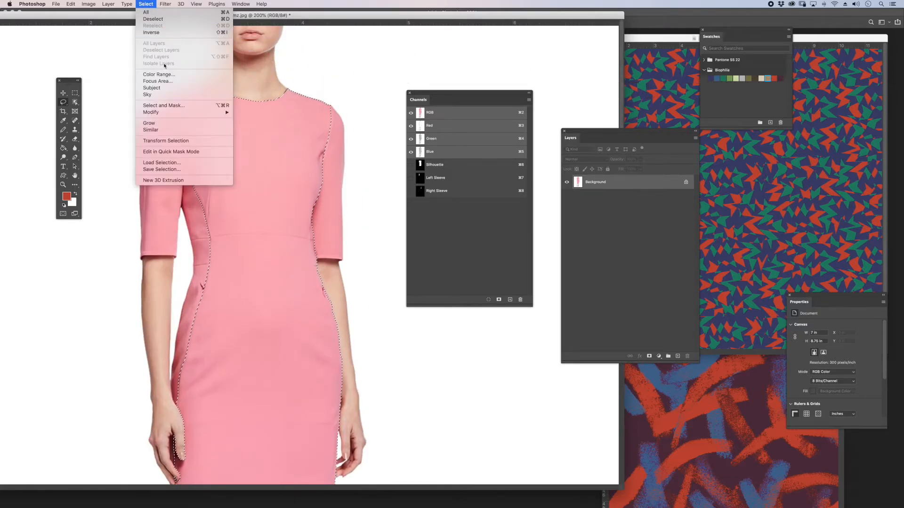
click(174, 169)
text(Front Panel)
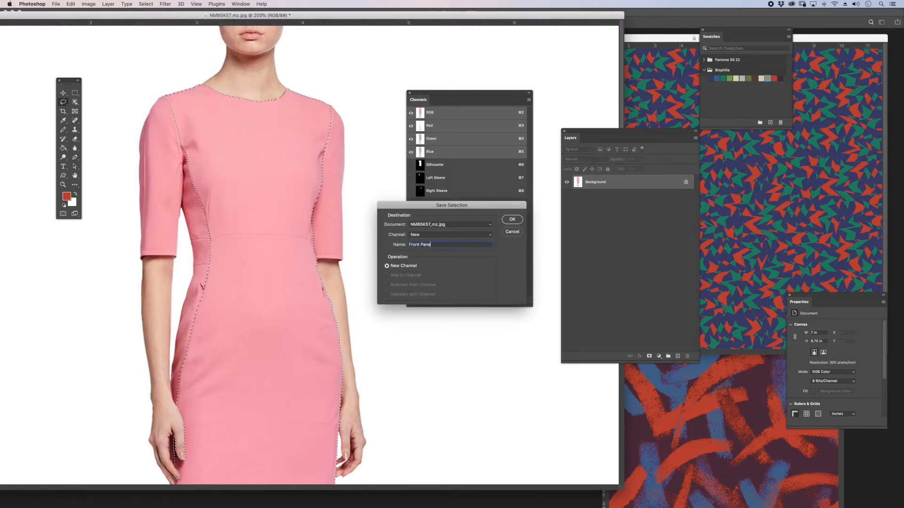
click(512, 219)
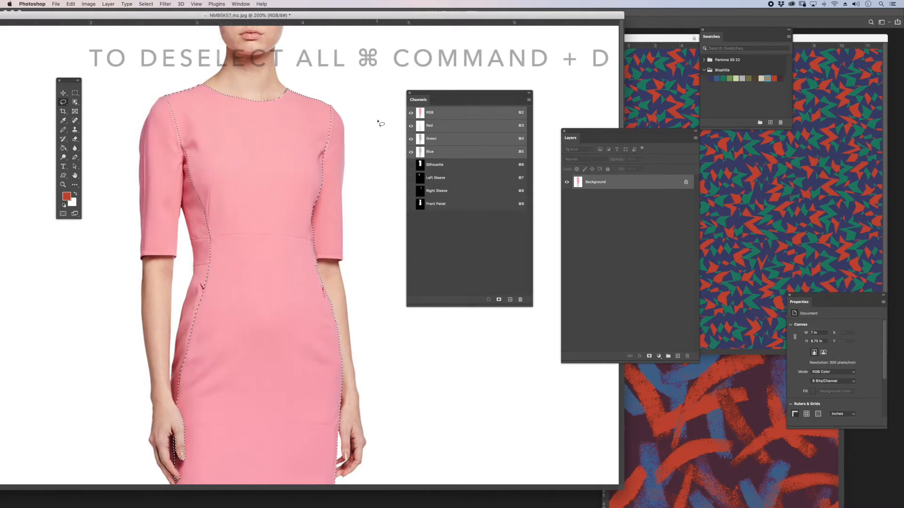
Replace the selection with the Silhouette channel minus Left Sleeve, Right Sleeve and Front Panel to isolate the left side panel.
key(super+d)
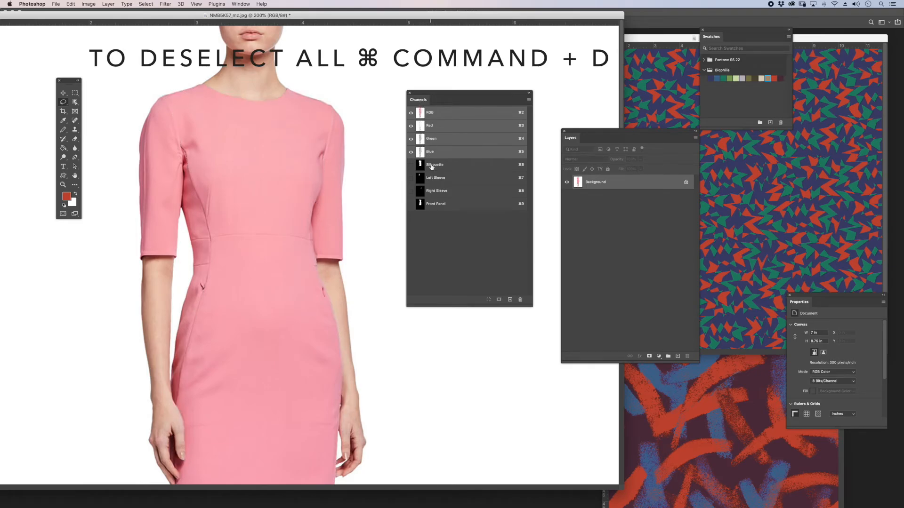
super+click(420, 164)
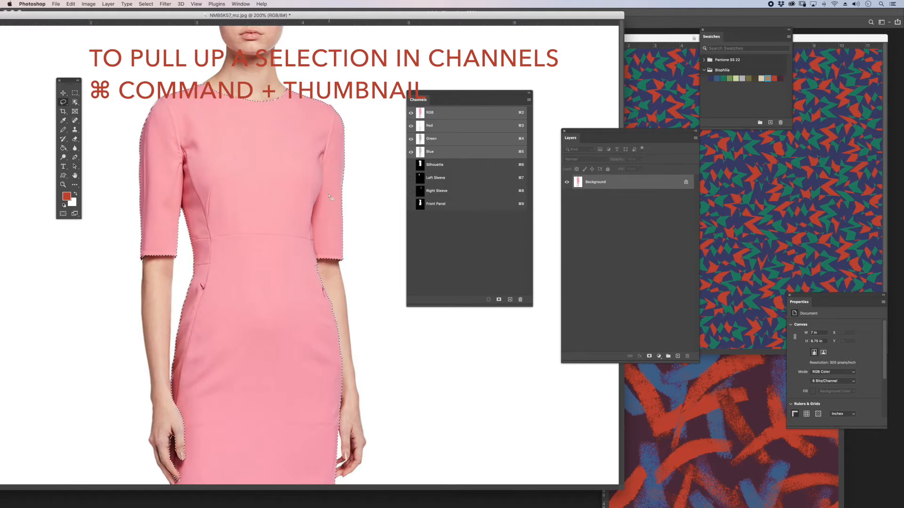
alt+super+click(420, 182)
alt+super+click(420, 192)
alt+super+click(421, 204)
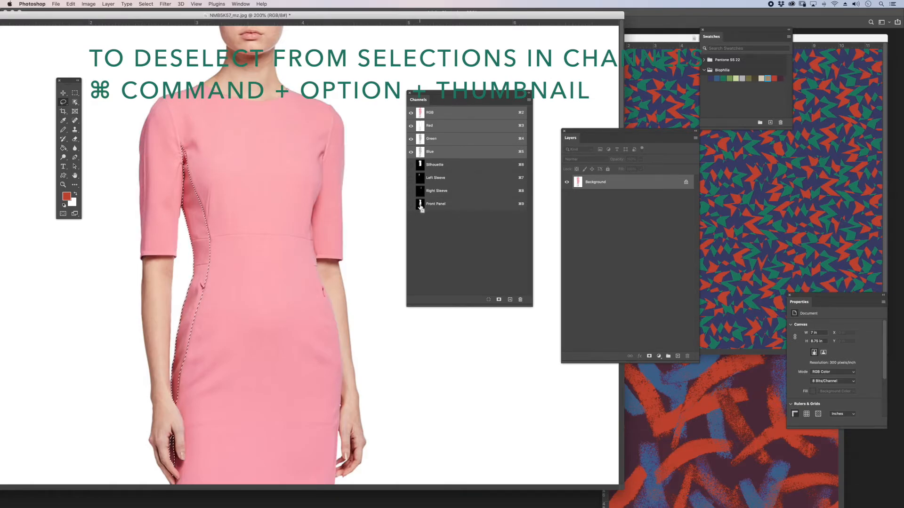
drag(272, 292, 272, 196)
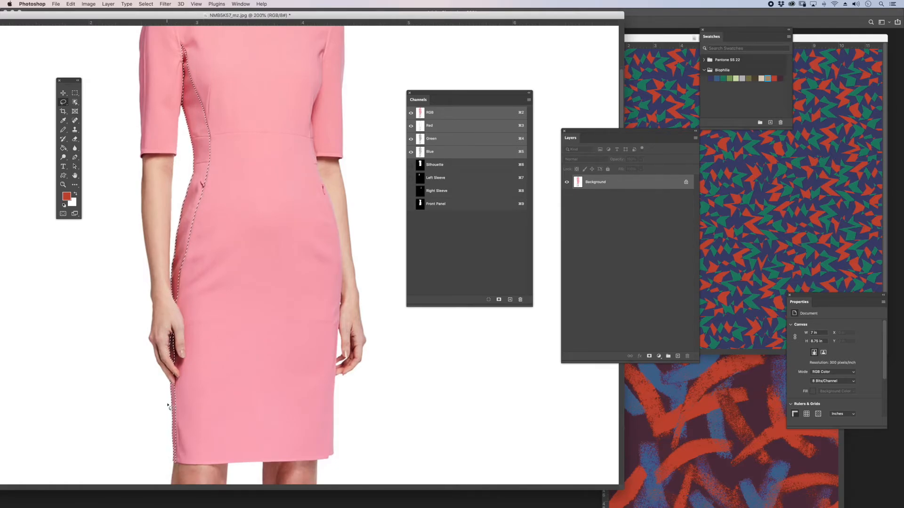
Save the side panel selection as a new channel named Left Panel and clear the selection.
click(144, 4)
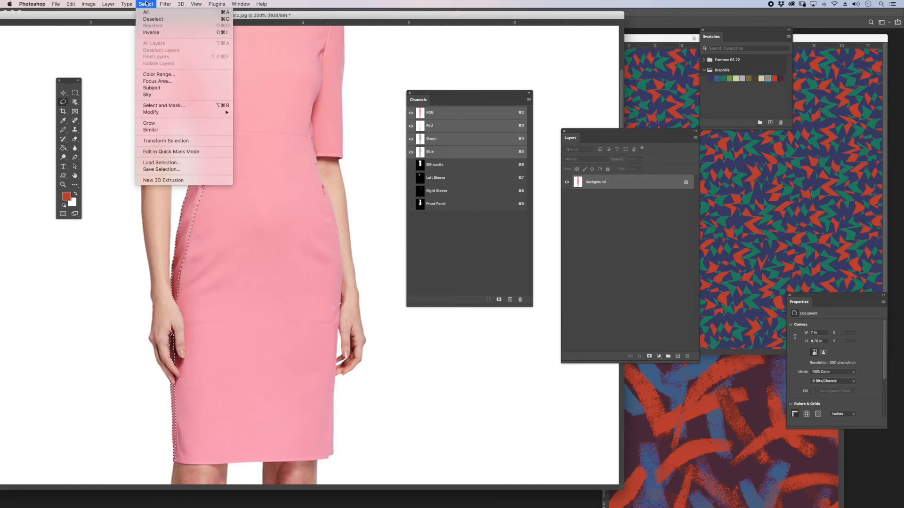
click(161, 169)
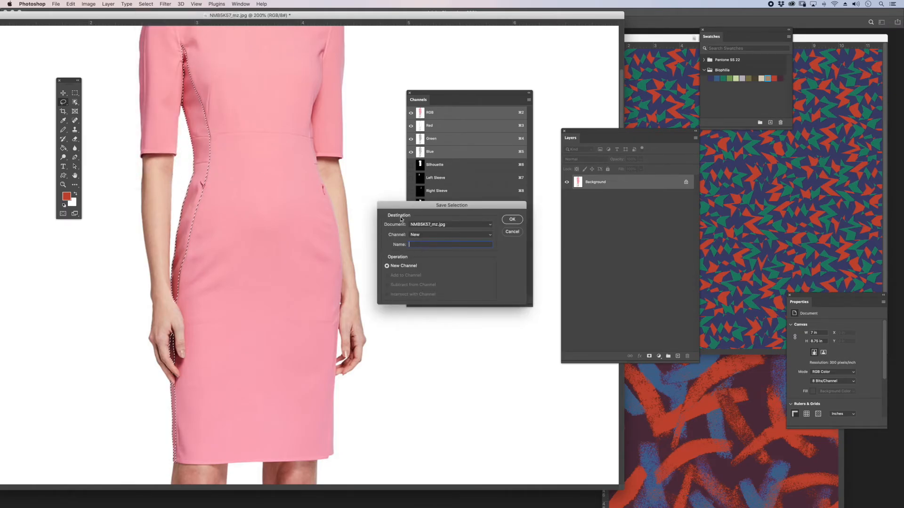
text(Left Panel)
key(Return)
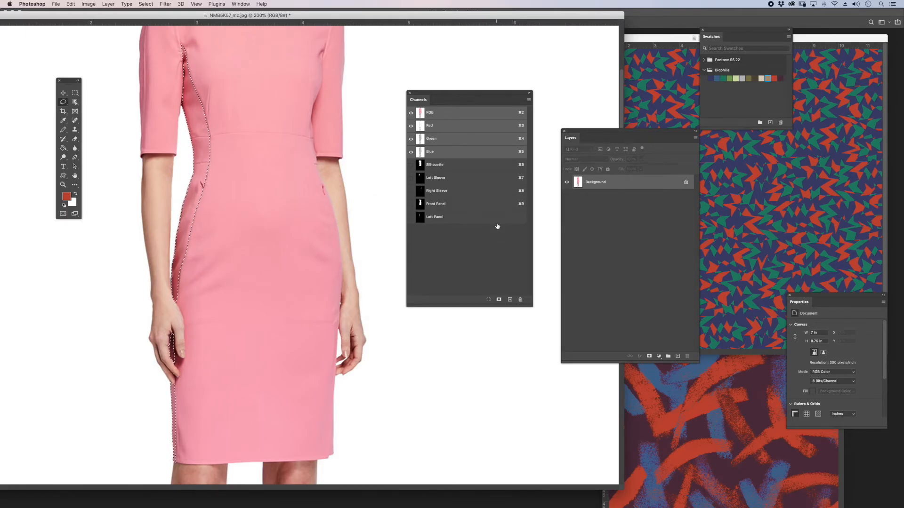
key(super+d)
Remove the waist seam lines across the dress front and beside the side panels with the Spot Healing Brush.
scroll(291, 208, up, 2)
scroll(291, 208, up, 2)
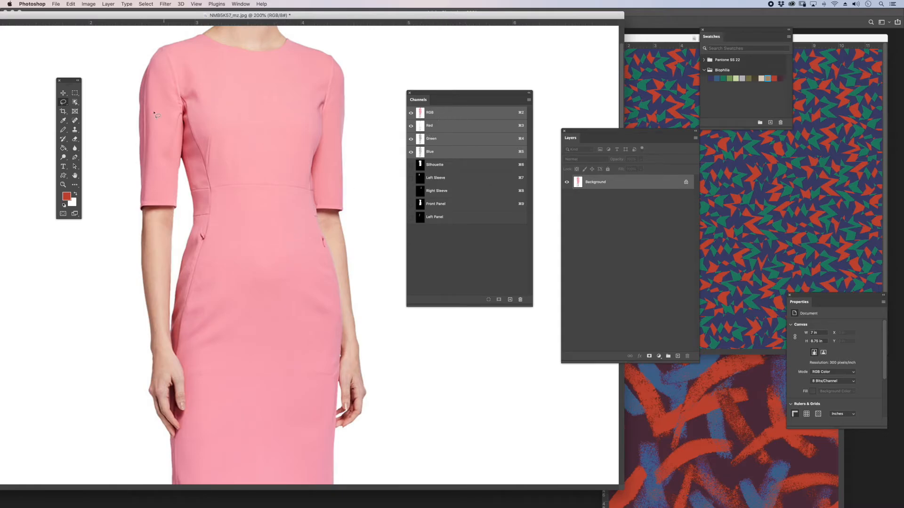
click(74, 121)
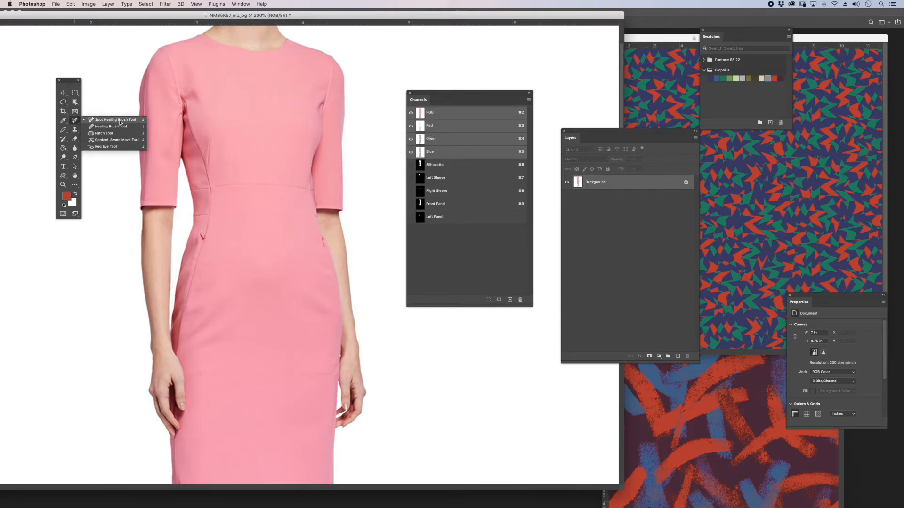
click(120, 122)
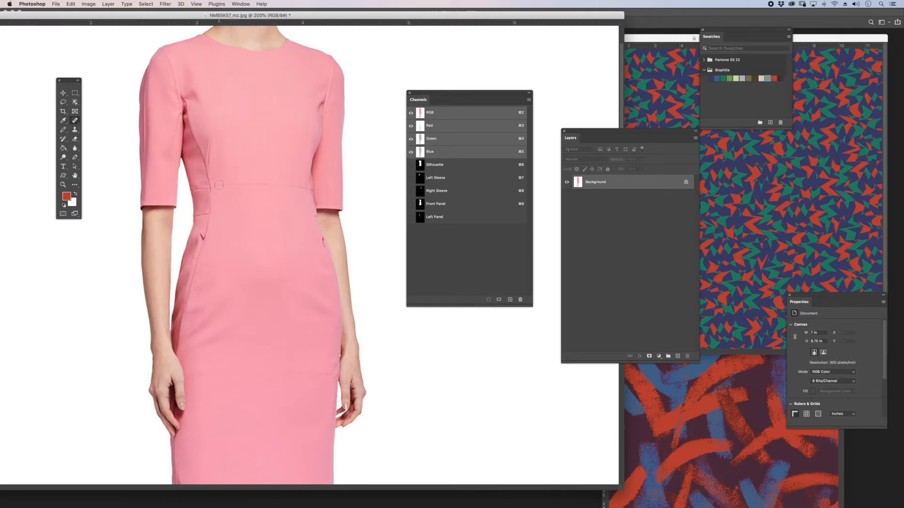
click(215, 186)
drag(216, 186, 306, 187)
drag(195, 190, 207, 214)
click(205, 190)
drag(309, 194, 309, 202)
Load the Silhouette channel as a selection and desaturate the whole dress.
key(super+minus)
key(super+minus)
key(super+equal)
drag(388, 35, 366, 51)
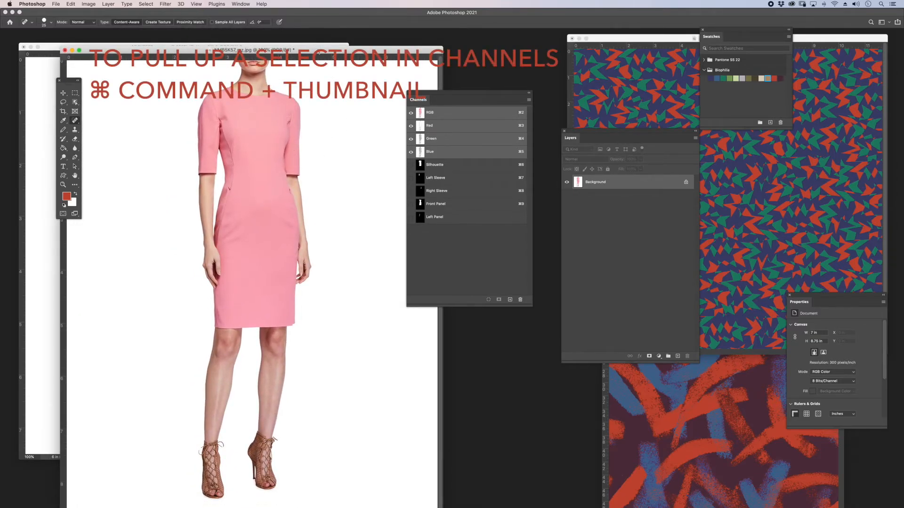
super+click(420, 167)
click(89, 4)
mouse_move(92, 26)
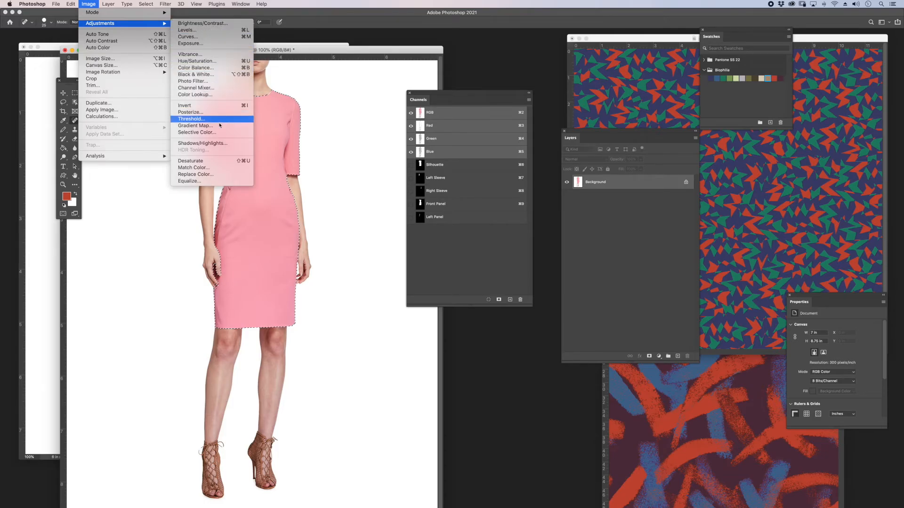
click(207, 162)
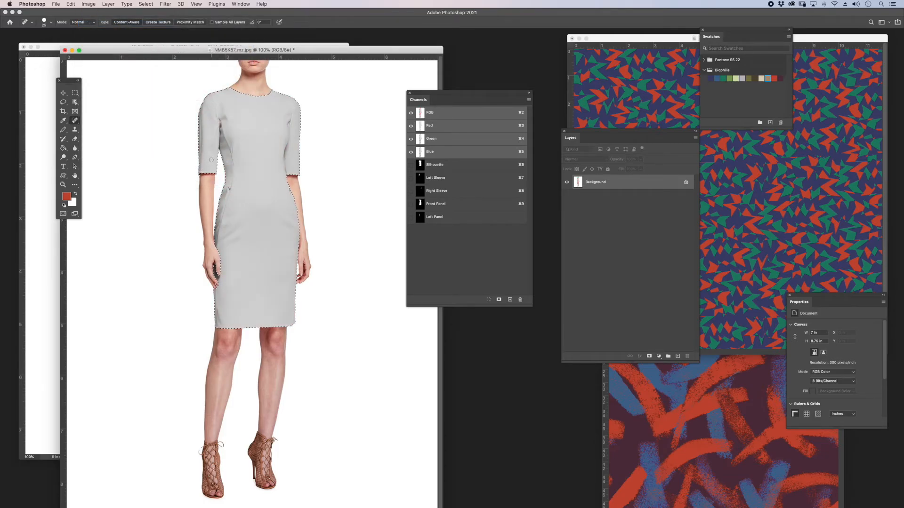
Brighten the grey dress and strengthen its contrast with Levels by pulling the input sliders inward, and clear the selection.
click(88, 4)
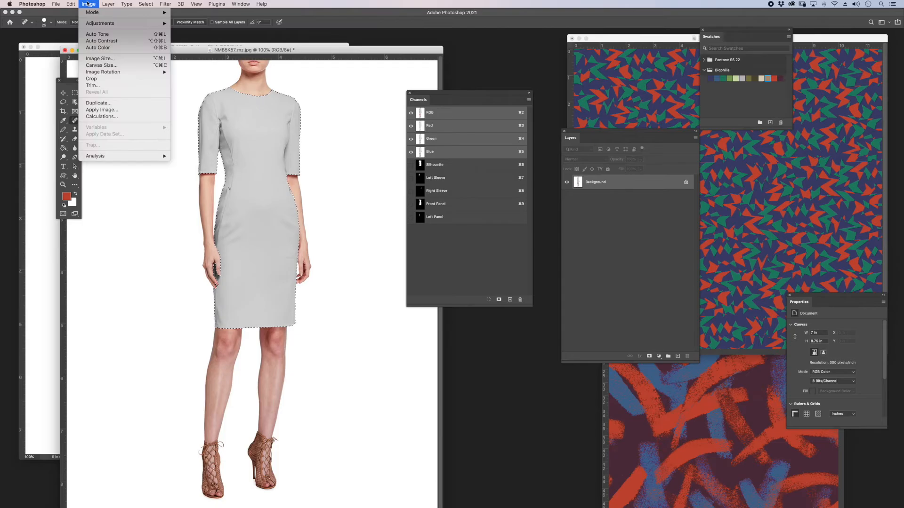
mouse_move(135, 24)
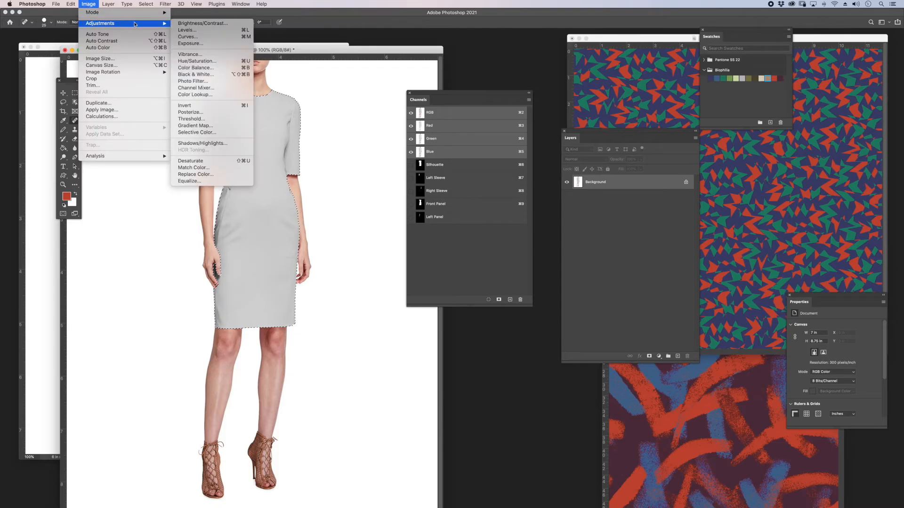
click(190, 30)
drag(367, 53, 388, 276)
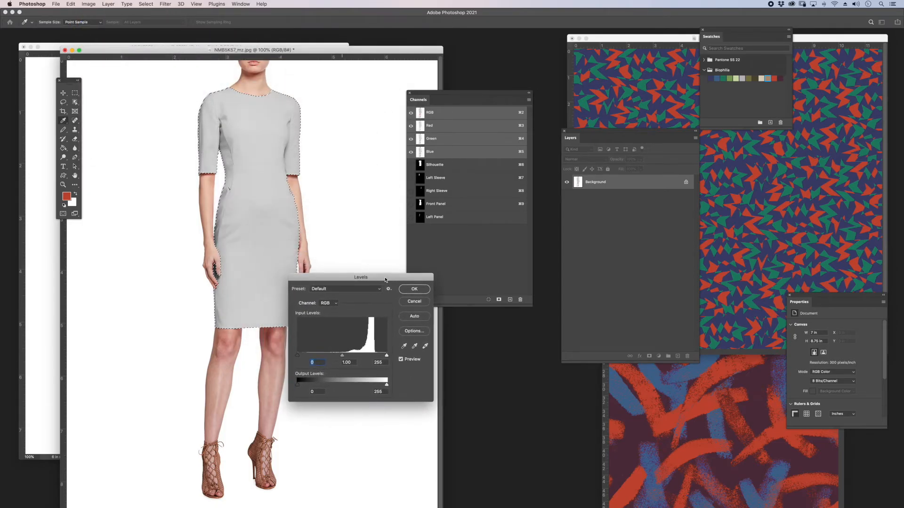
drag(389, 356, 379, 355)
drag(300, 355, 348, 357)
key(Return)
key(j)
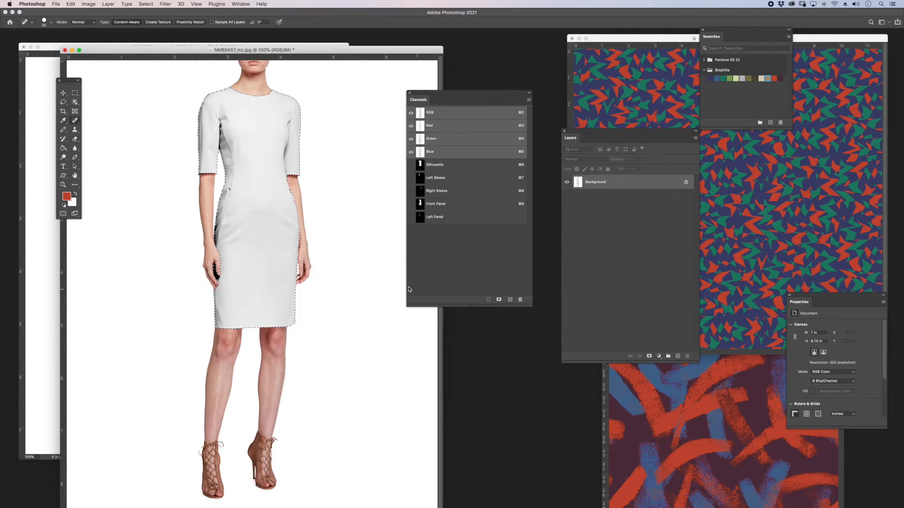
key(super+d)
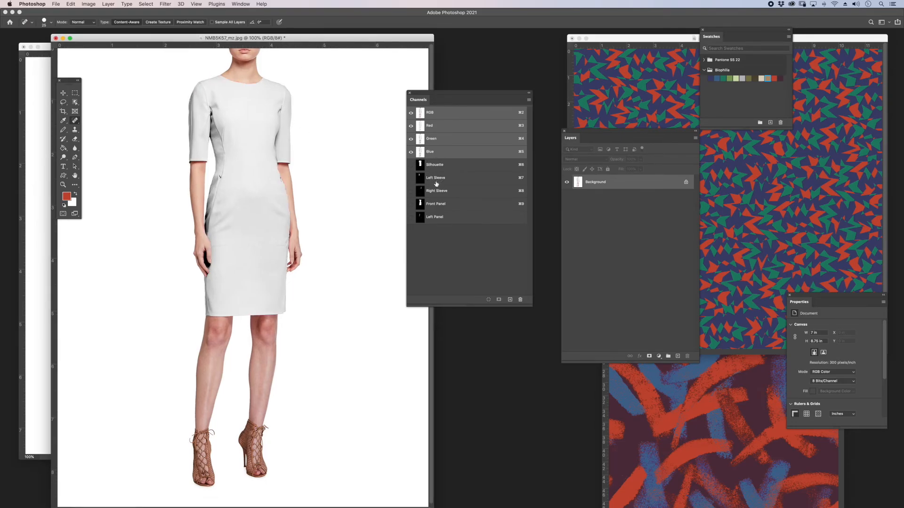
Load the Front Panel channel as a selection and create a pattern fill layer from it.
drag(599, 133, 583, 101)
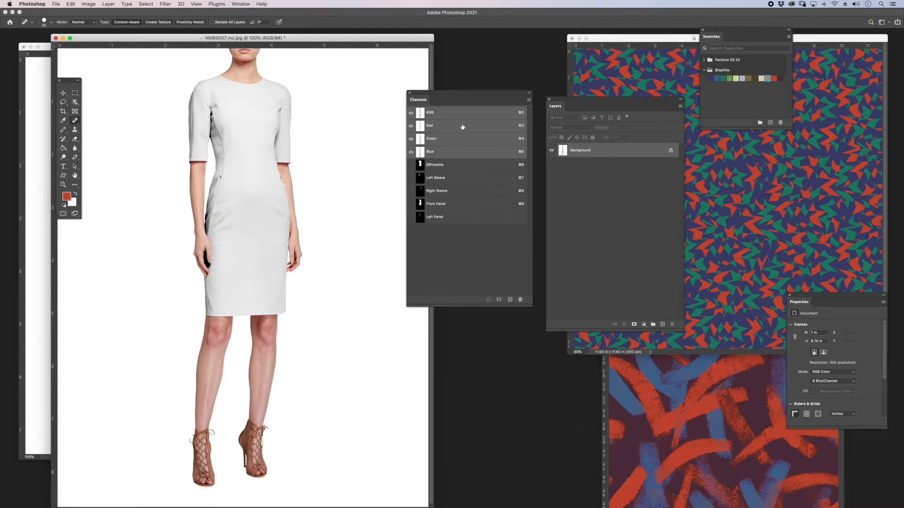
super+click(420, 204)
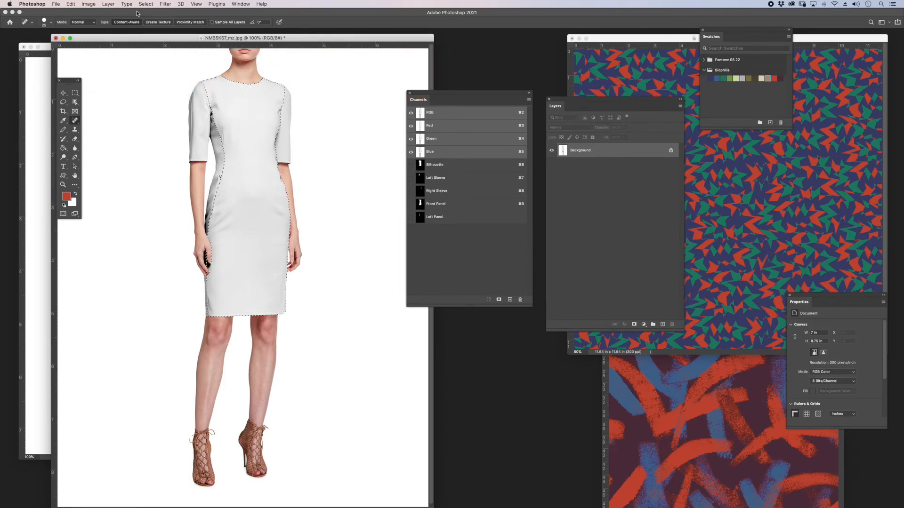
click(109, 4)
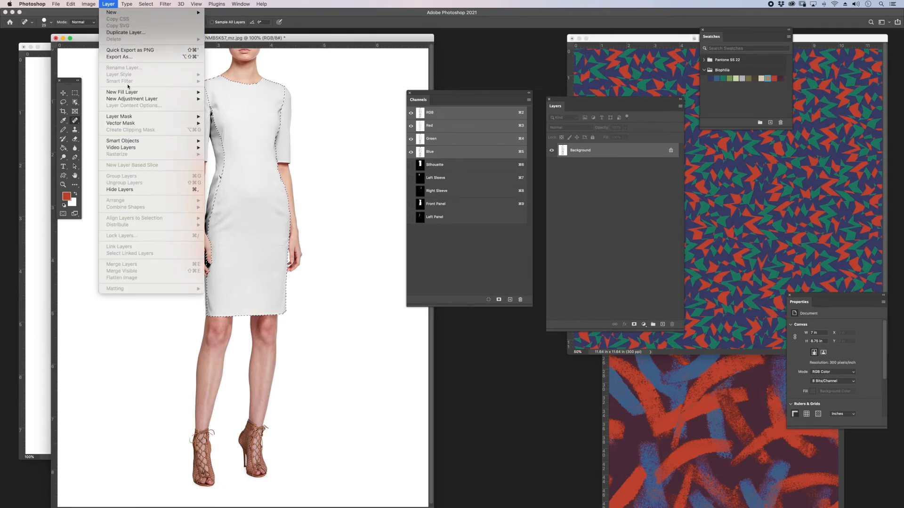
mouse_move(199, 92)
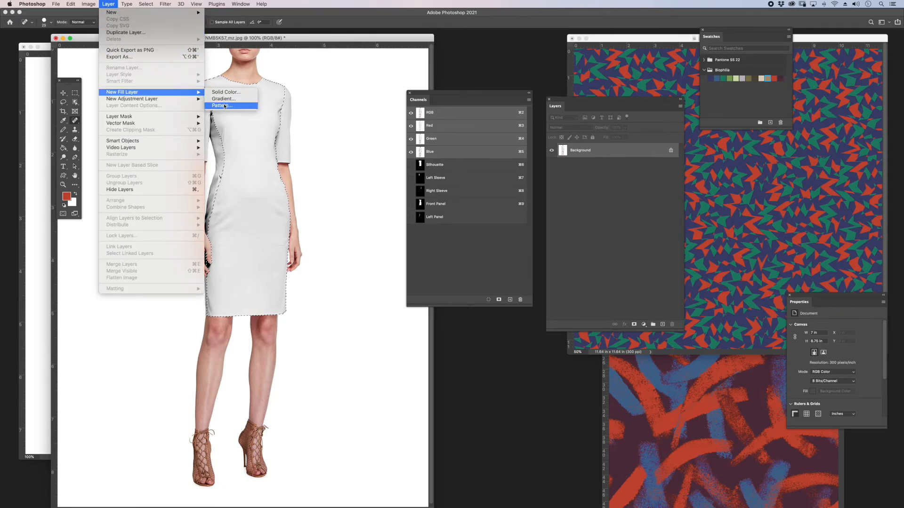
click(221, 105)
click(508, 100)
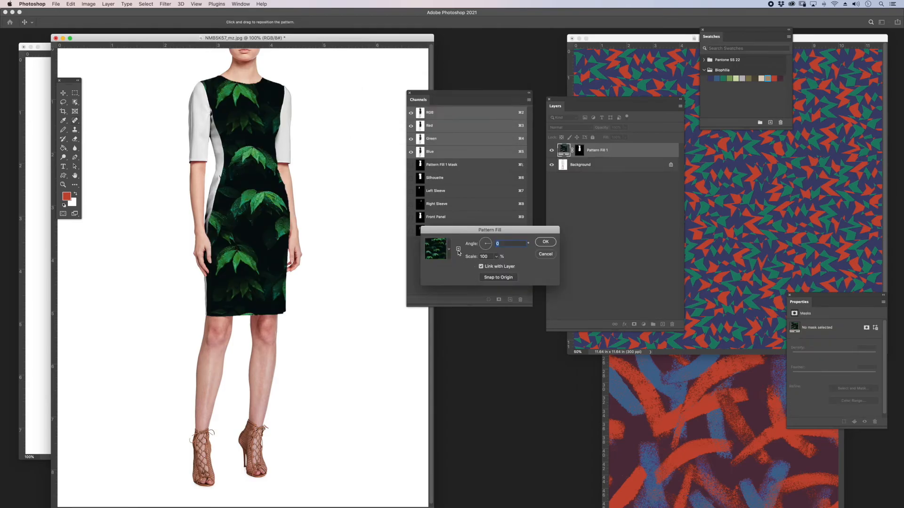
Fill the front panel with the red and blue brushstroke pattern at 10% scale and reposition the print on the dress.
click(449, 249)
click(436, 326)
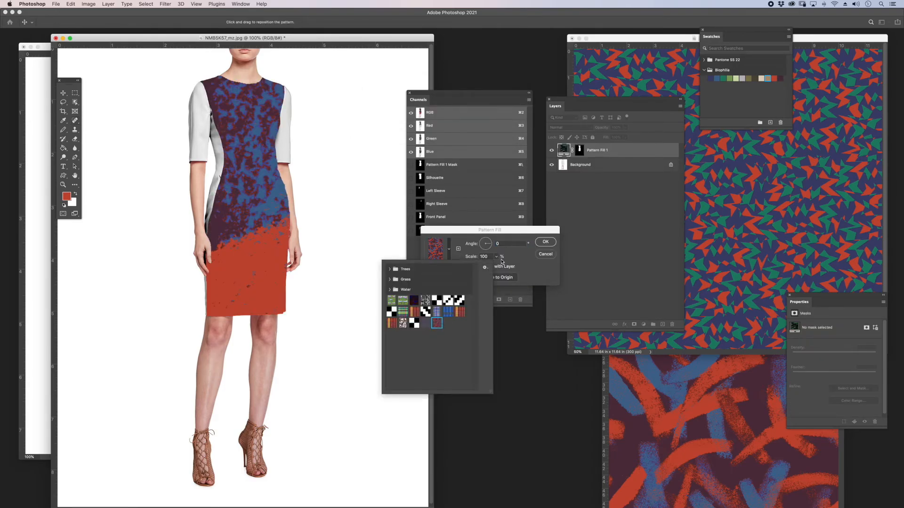
click(515, 260)
text(25)
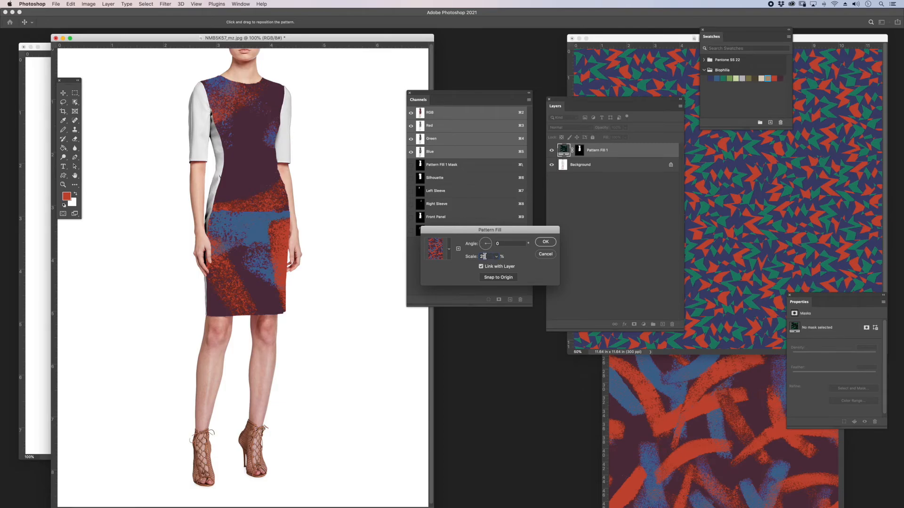
text(10)
drag(264, 200, 250, 215)
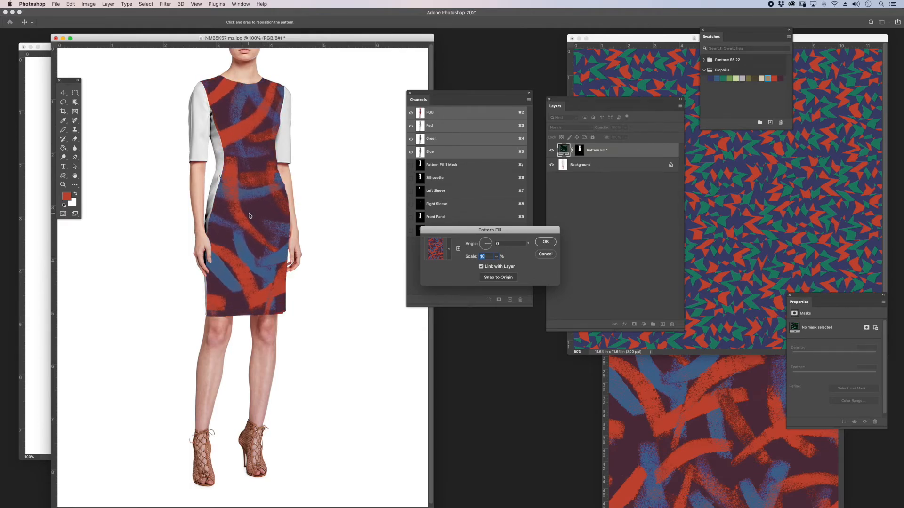
click(545, 242)
double_click(563, 150)
click(548, 255)
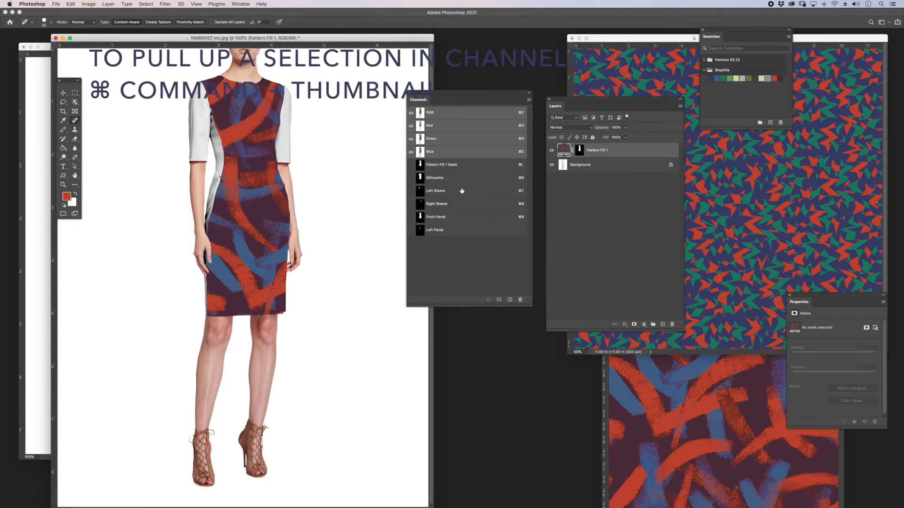
Load the Left Sleeve and Right Sleeve channels as one selection and create a pattern fill layer for both sleeves.
super+click(423, 197)
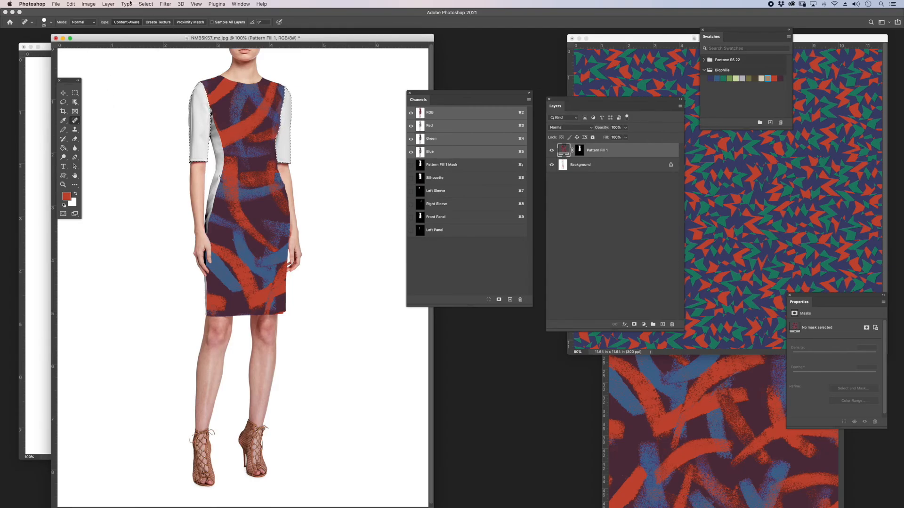
click(108, 4)
mouse_move(150, 93)
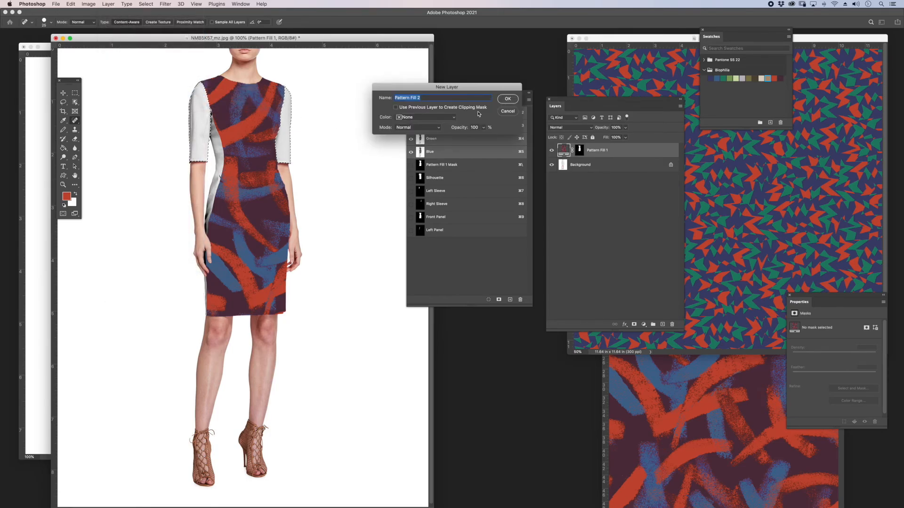
click(513, 98)
Apply the brushstroke pattern to the sleeves at 10% scale and shift the print's position.
click(449, 252)
click(435, 322)
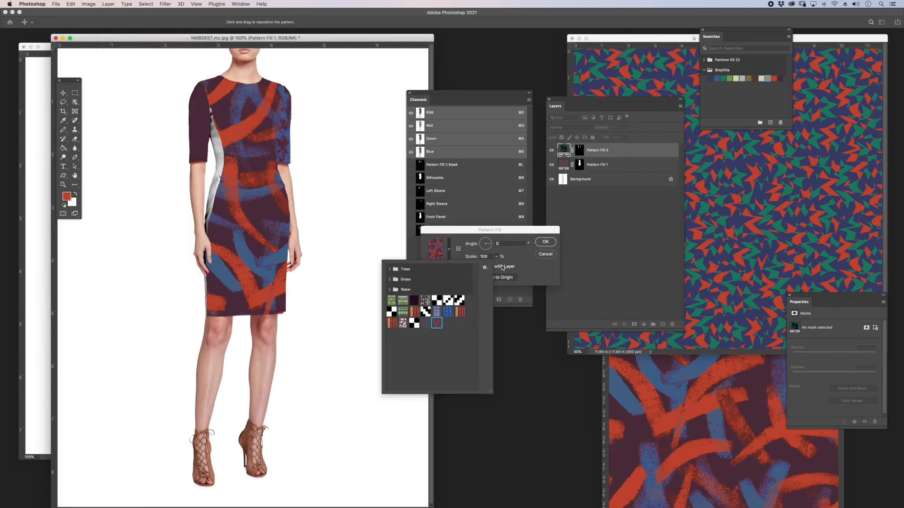
click(506, 248)
drag(491, 256, 475, 255)
text(10)
drag(230, 158, 257, 222)
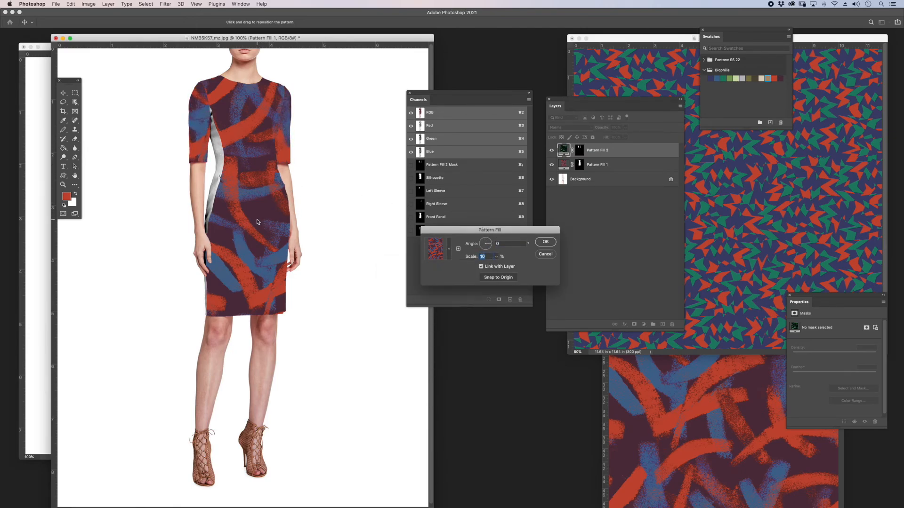
click(546, 242)
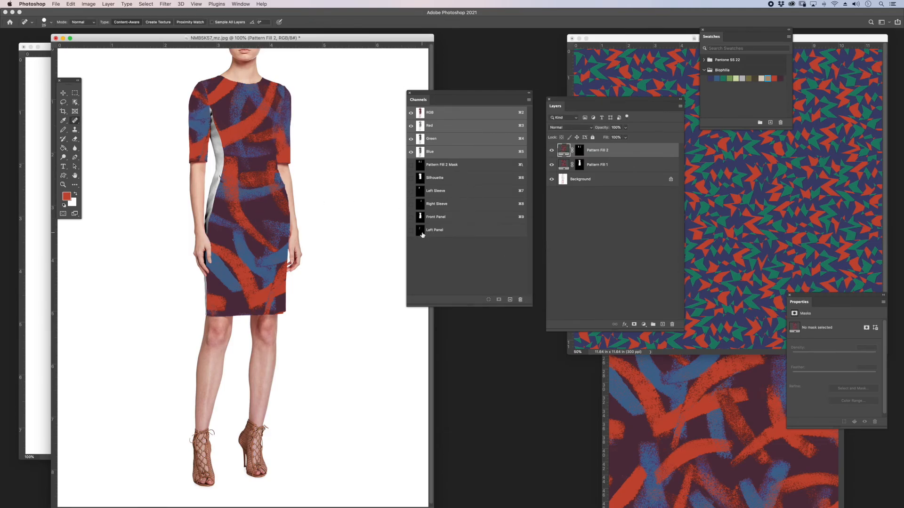
Load the Left Panel channel as a selection and create a pattern fill layer for the side panel.
super+click(420, 232)
click(106, 4)
mouse_move(147, 92)
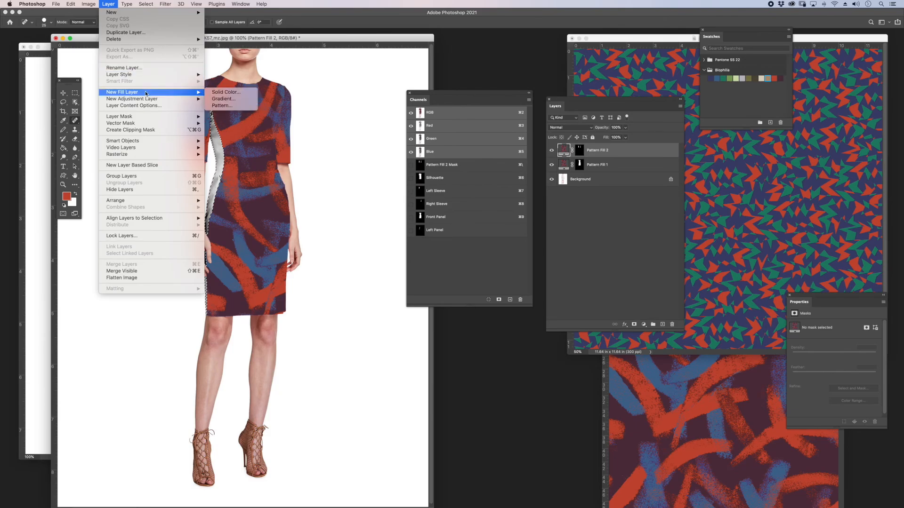
click(222, 105)
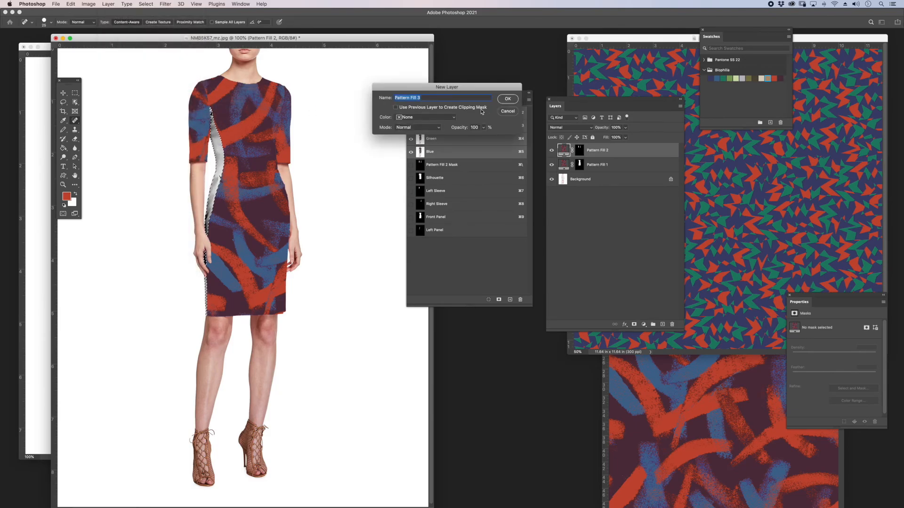
key(Return)
Fill the side panel with the brushstroke pattern at 10% scale and reposition its print.
key(Tab)
text(10)
click(449, 249)
double_click(434, 325)
drag(247, 231, 240, 253)
key(Return)
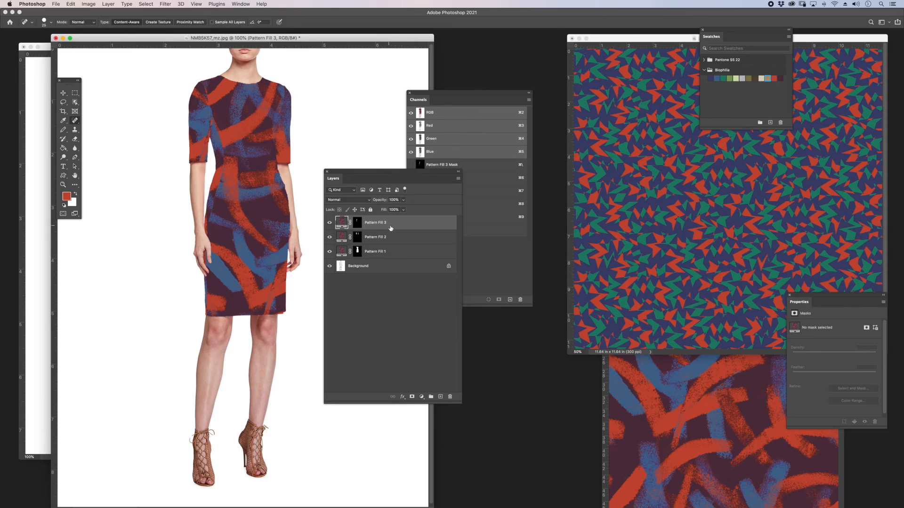
Set the blend mode of the Pattern Fill 3, Pattern Fill 2 and Pattern Fill 1 layers to Multiply.
click(368, 199)
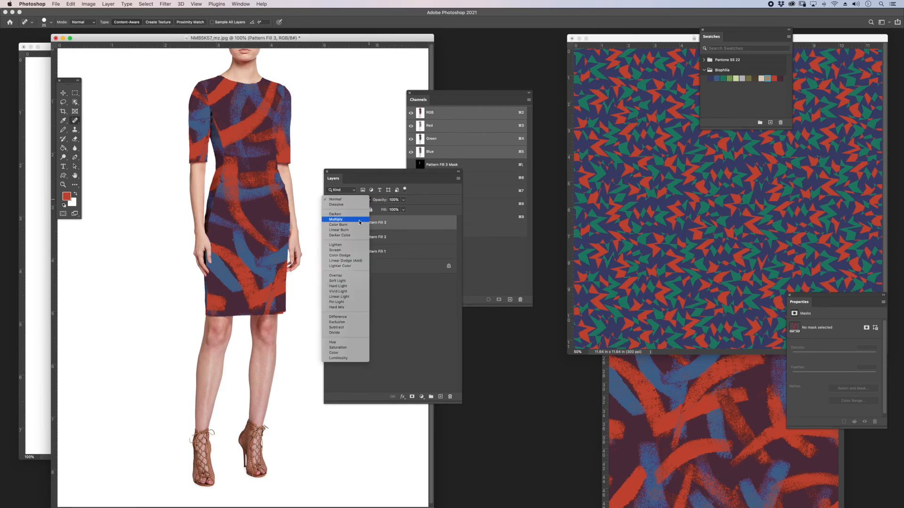
click(369, 218)
click(398, 238)
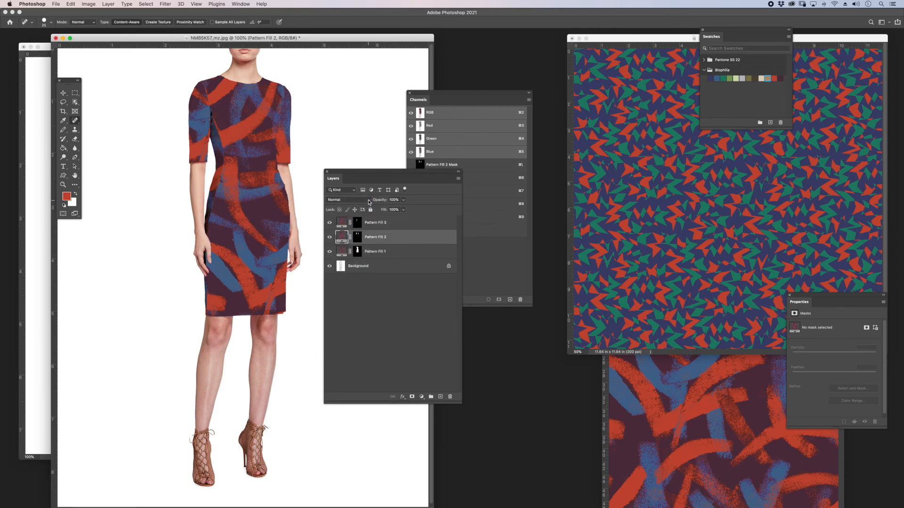
click(369, 201)
click(364, 220)
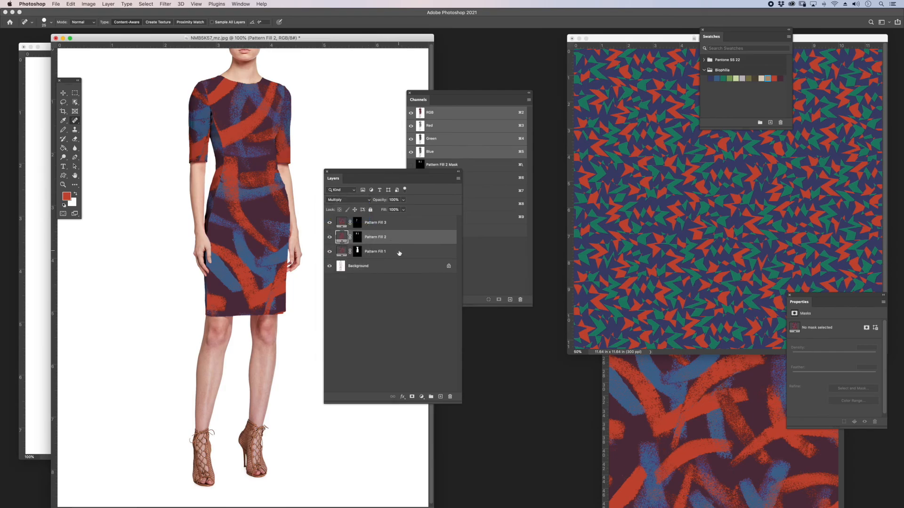
click(399, 253)
click(368, 199)
click(362, 219)
drag(359, 178, 382, 258)
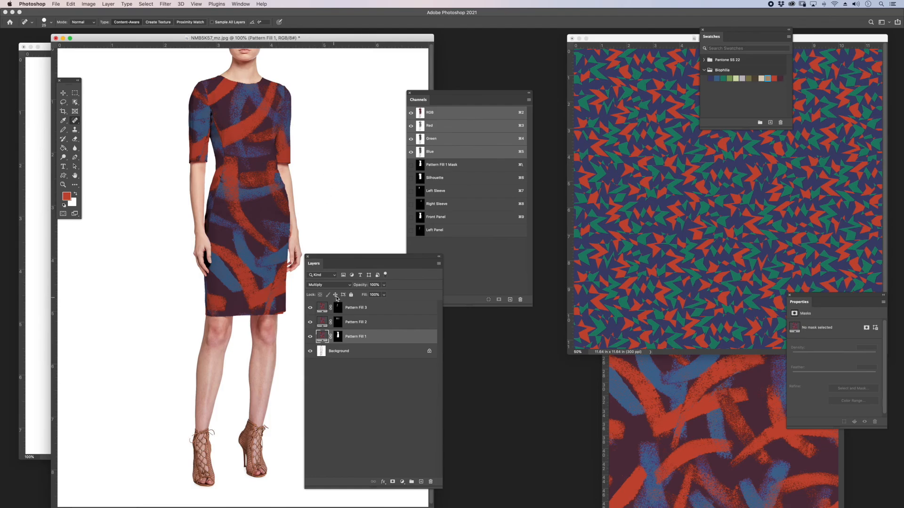
Load the Silhouette channel as a selection of the whole dress and make the Background layer active.
super+click(418, 179)
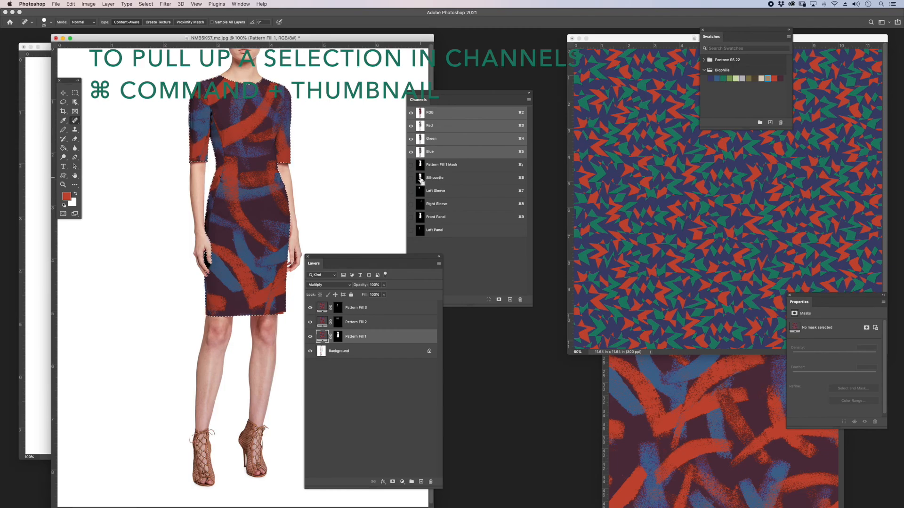
click(358, 353)
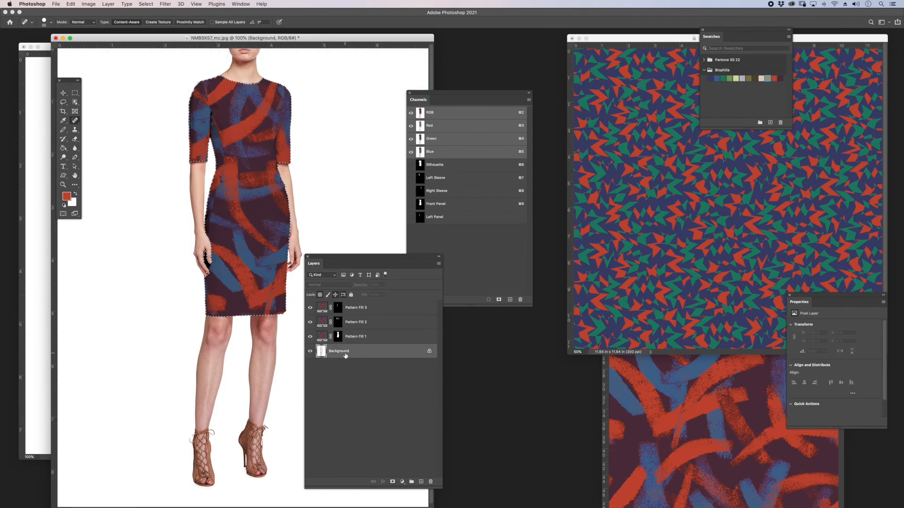
mouse_move(310, 308)
mouse_down()
mouse_move(310, 345)
mouse_move(311, 308)
mouse_up()
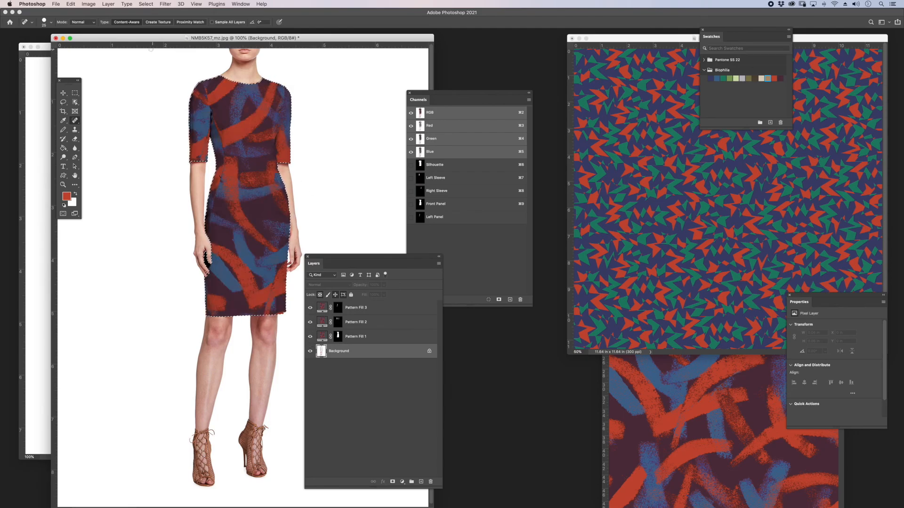
Deepen the selected dress's shadows with Levels, raising the shadow input level to at least 160, and move the Layers panel off the photo.
click(89, 4)
mouse_move(117, 24)
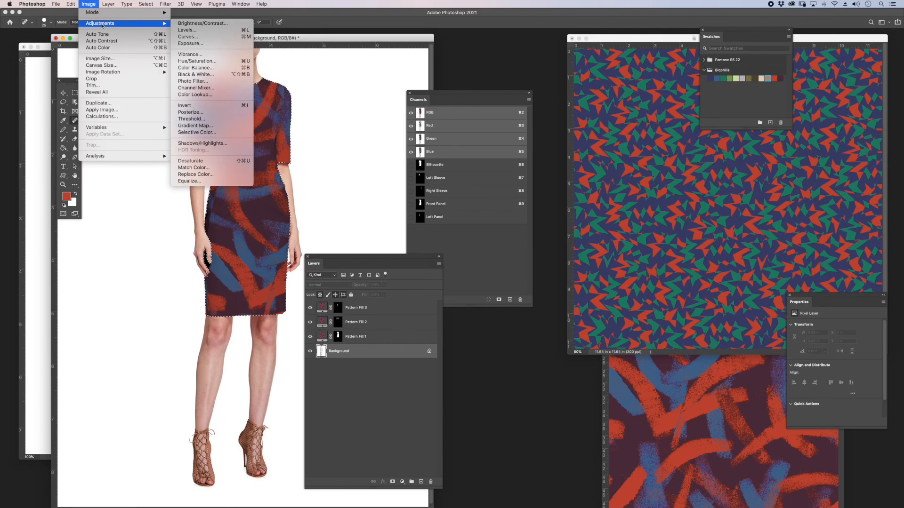
click(189, 31)
drag(300, 353, 358, 361)
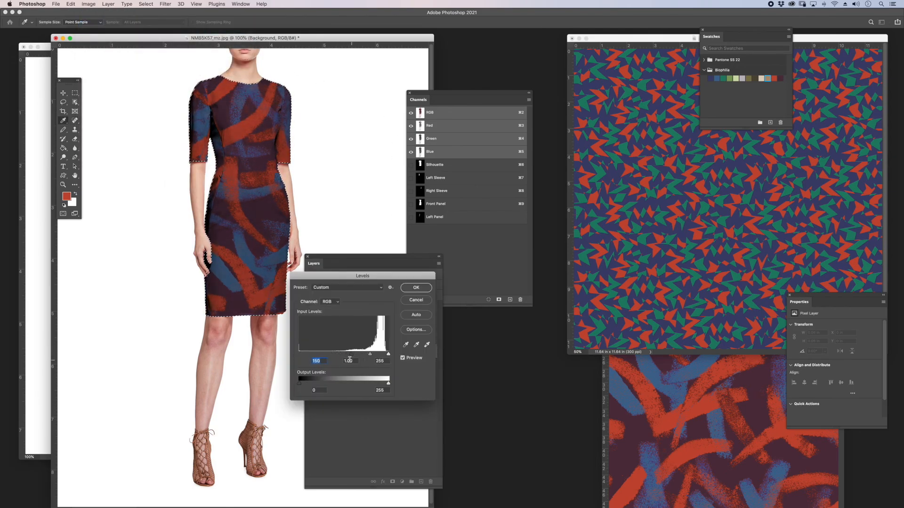
drag(361, 357, 367, 356)
click(416, 288)
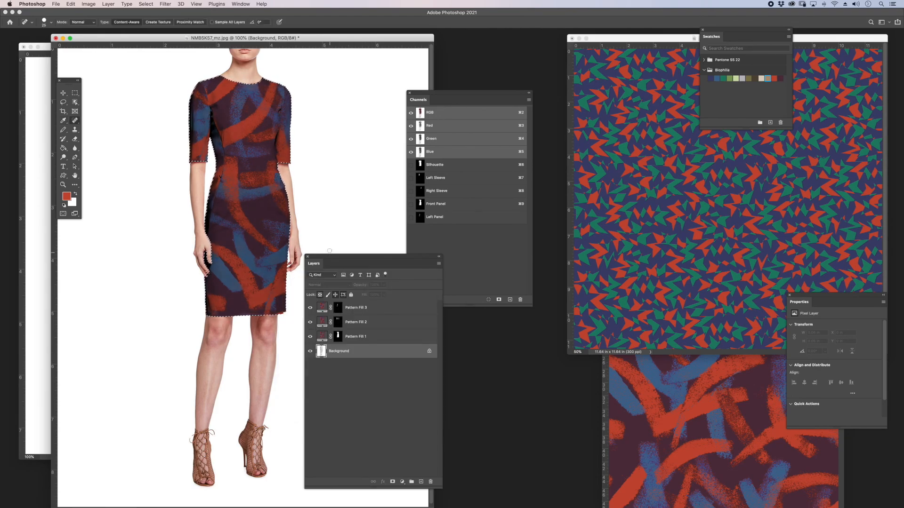
drag(423, 259, 696, 207)
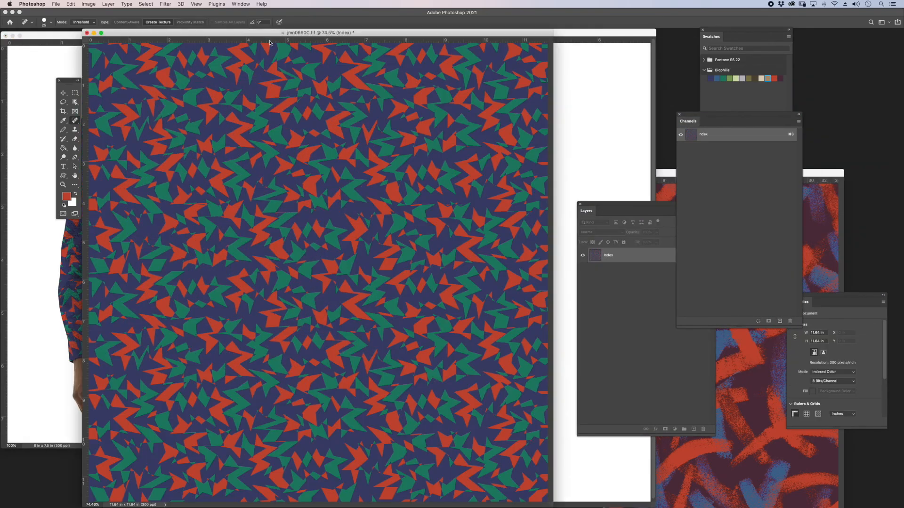